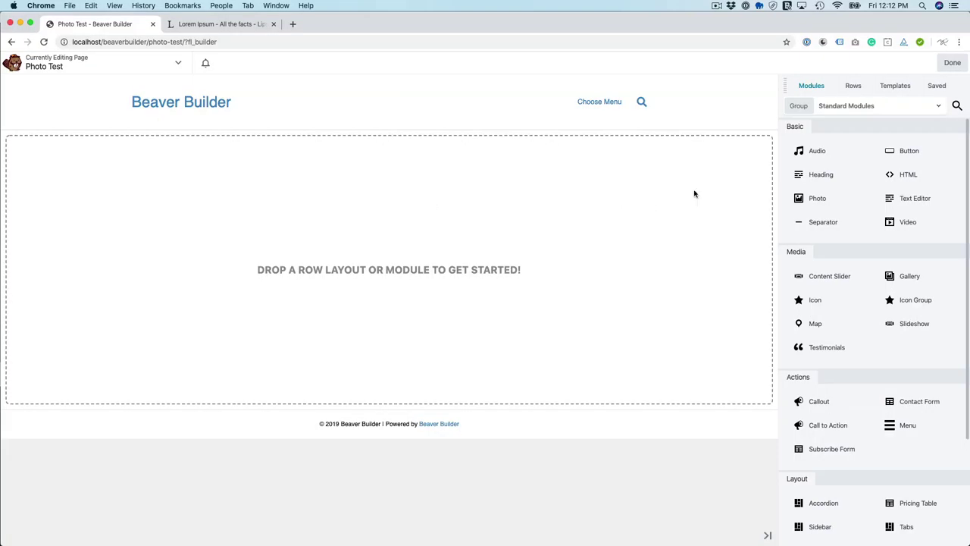
Step: Add a two-column row to the Photo Test page and drop a Text Editor module into its right column
{"action": "left_click", "coordinate": [853, 86]}
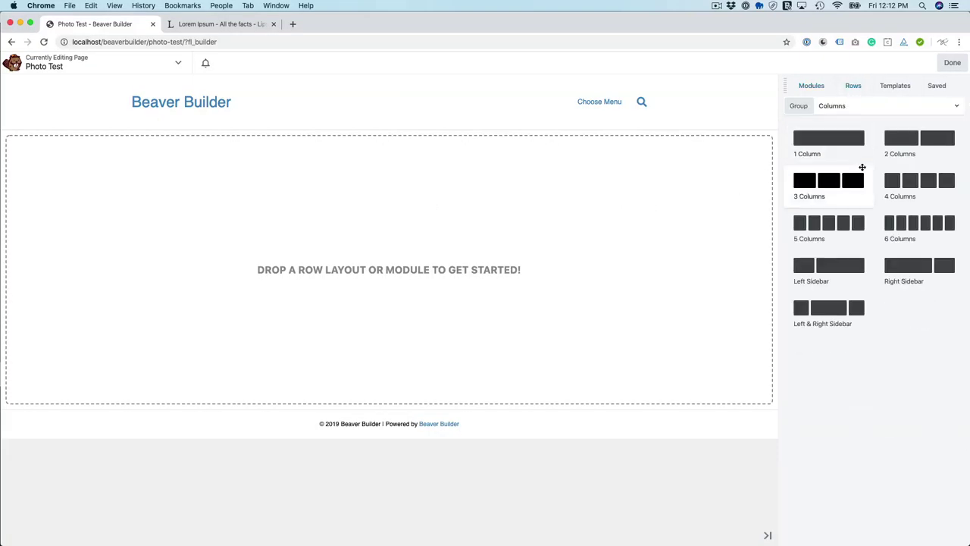
{"action": "left_click_drag", "start_coordinate": [905, 145], "coordinate": [592, 164]}
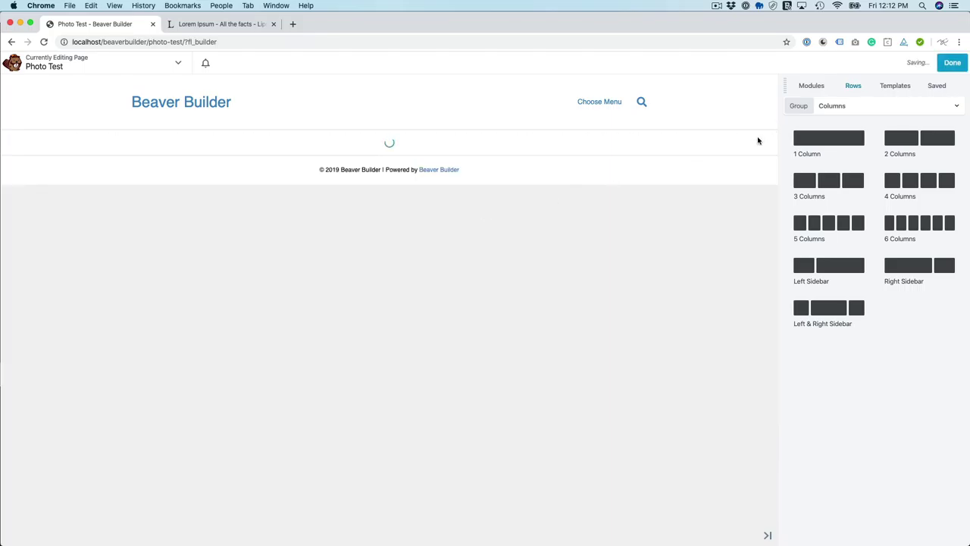
{"action": "left_click", "coordinate": [811, 86]}
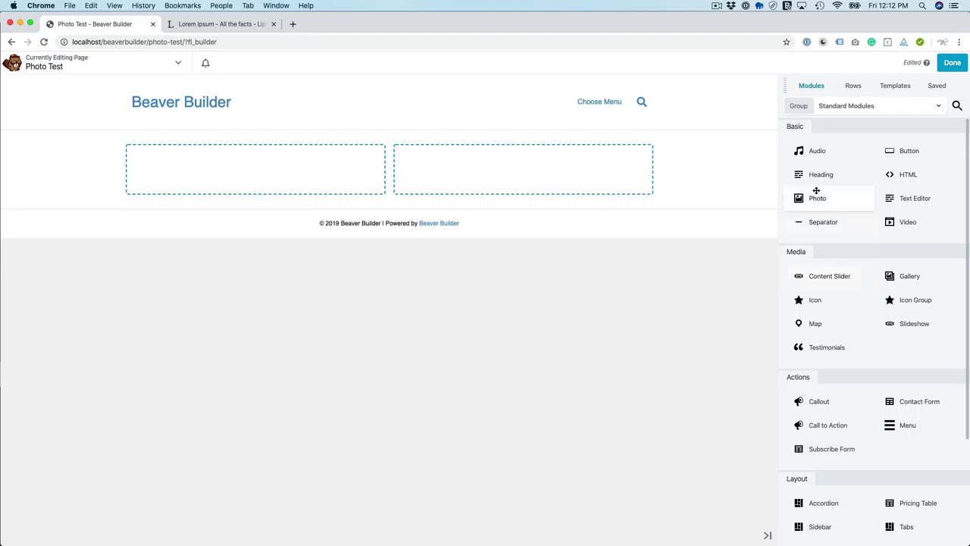
{"action": "left_click_drag", "start_coordinate": [891, 197], "coordinate": [569, 202]}
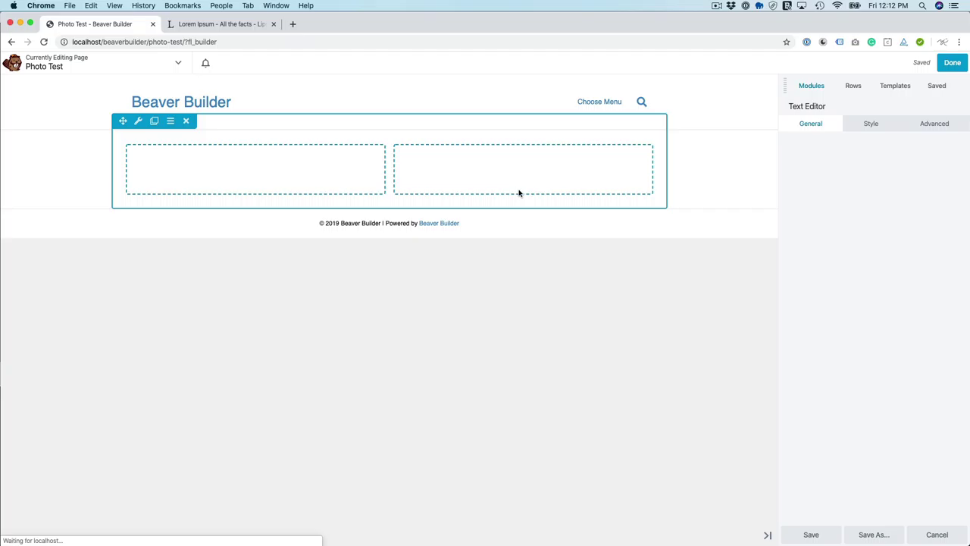
Step: Paste the Lorem ipsum paragraph into the right column's text module
{"action": "left_click", "coordinate": [797, 220]}
{"action": "type", "text": "Lorem ipsum dolor sit amet, consectetur adipiscing elit. Vestibulum interdum ac purus nec dictum. In quis dignissim est. Nam feugiat diam justo, quis aliquet lacus interdum vitae. Nullam volutpat ut nibh id pretium. Nunc pellentesque elit et faucibus scelerisque. Quisque turpis ex, molestie a risus interdum, faucibus sollicitudin eros. Phasellus euismod finibus est. Donec mollis, quam eget sagittis luctus, enim ipsum tempus tortor, in malesuada purus risus vel odio. Aenean quis placerat sem, nec lobortis lectus. In vitae lacus magna. Nam lacinia posuere nunc, ut pellentesque nisi varius eget."}
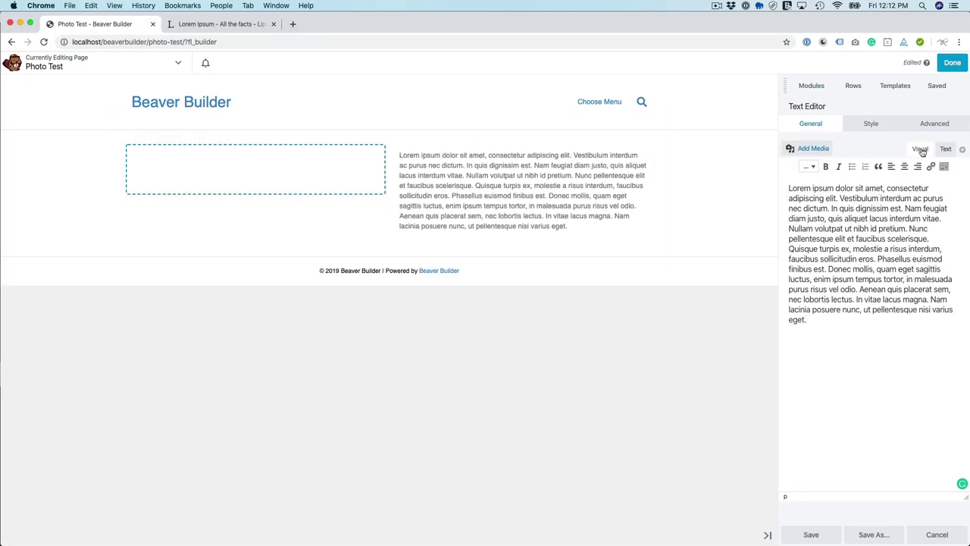
{"action": "left_click", "coordinate": [946, 149]}
{"action": "key", "text": "super+a"}
{"action": "key", "text": "Right"}
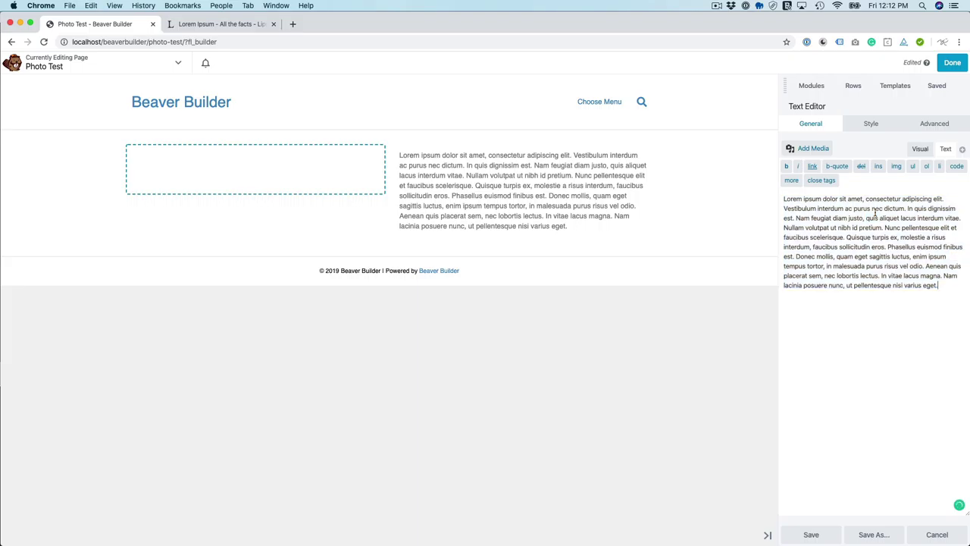
Step: Style the paragraph with a 20 px font size and 1.4 line height
{"action": "left_click", "coordinate": [865, 124]}
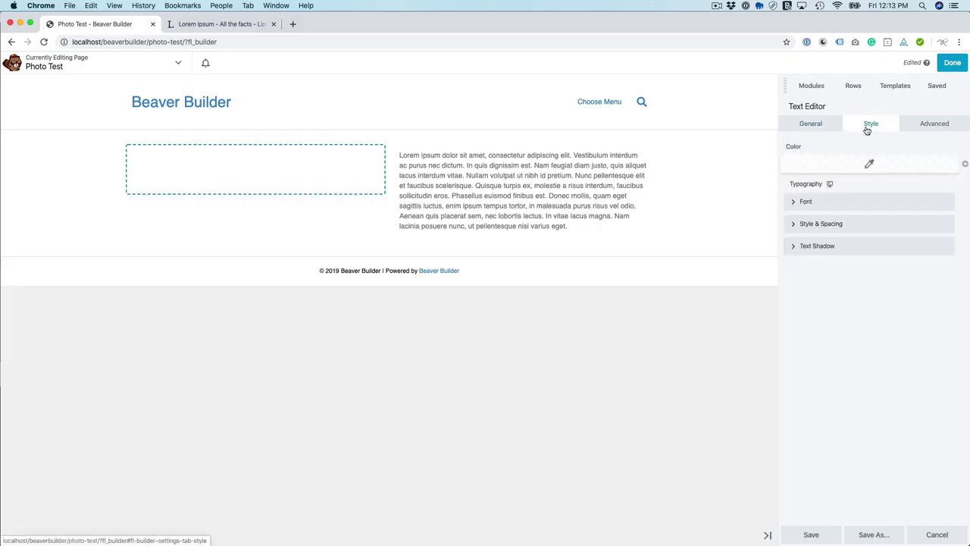
{"action": "left_click", "coordinate": [815, 201]}
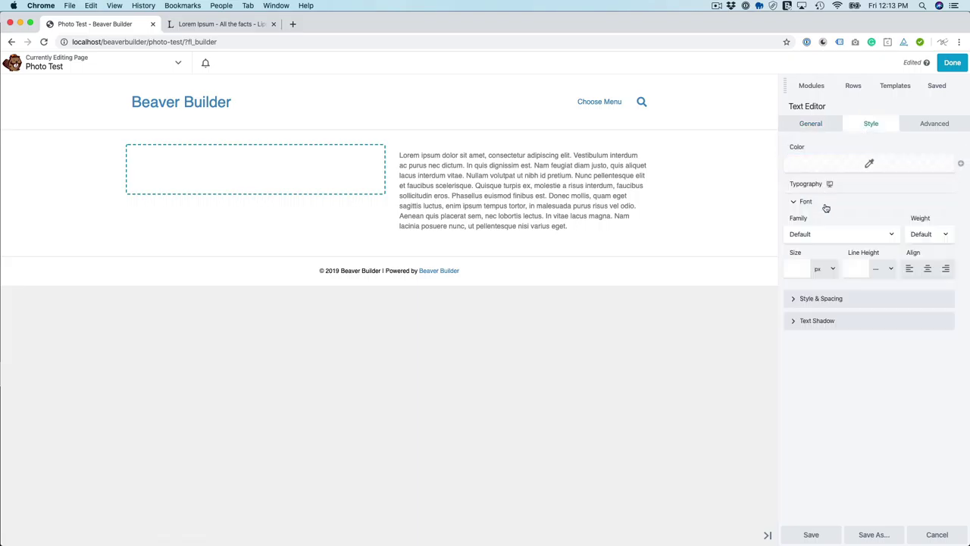
{"action": "left_click", "coordinate": [801, 262]}
{"action": "type", "text": "20"}
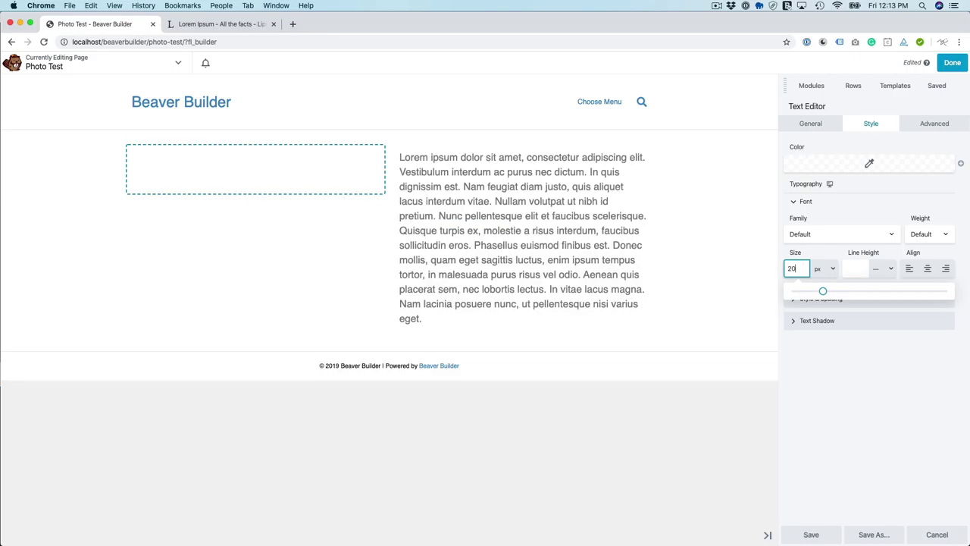
{"action": "left_click", "coordinate": [863, 270]}
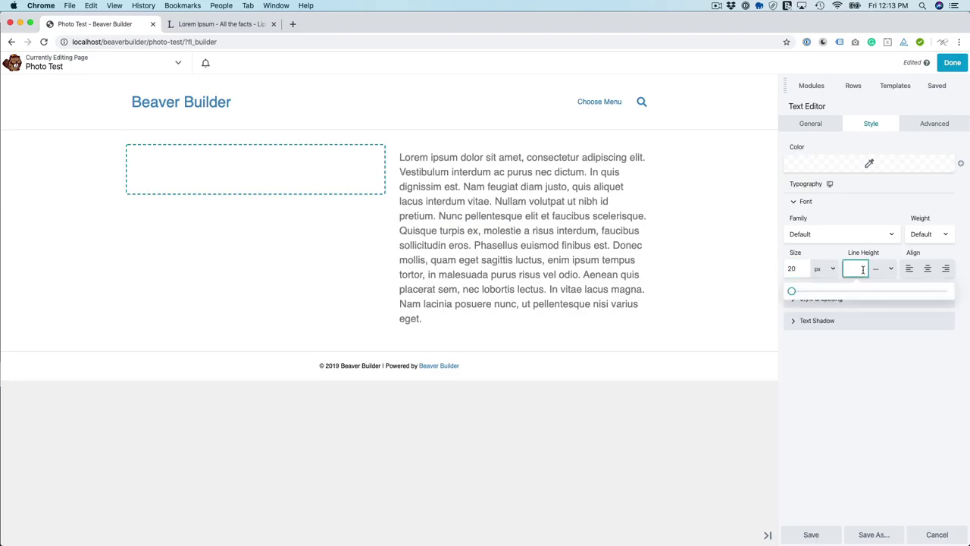
{"action": "type", "text": "1.4"}
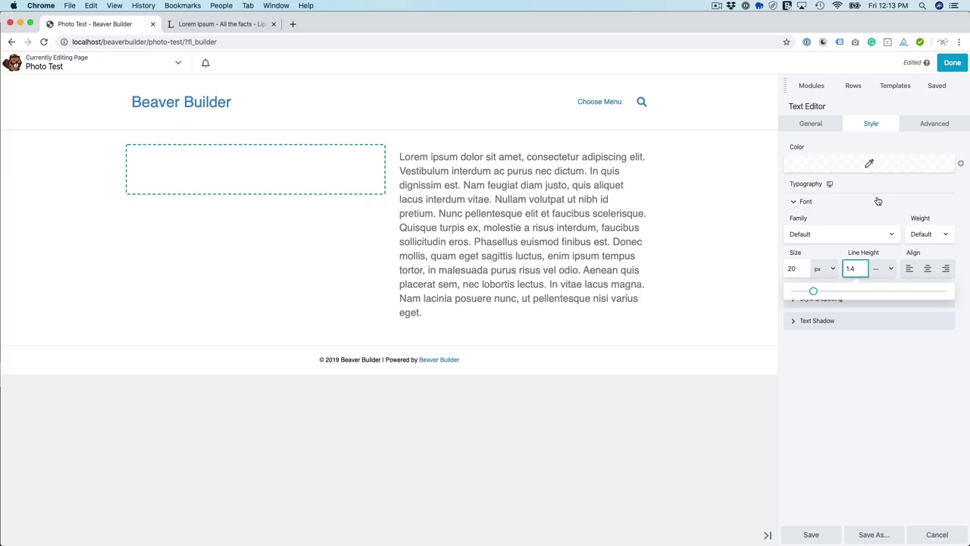
Step: Drag a Photo module from the Vapor group into the left column
{"action": "left_click", "coordinate": [810, 85]}
{"action": "left_click", "coordinate": [836, 108]}
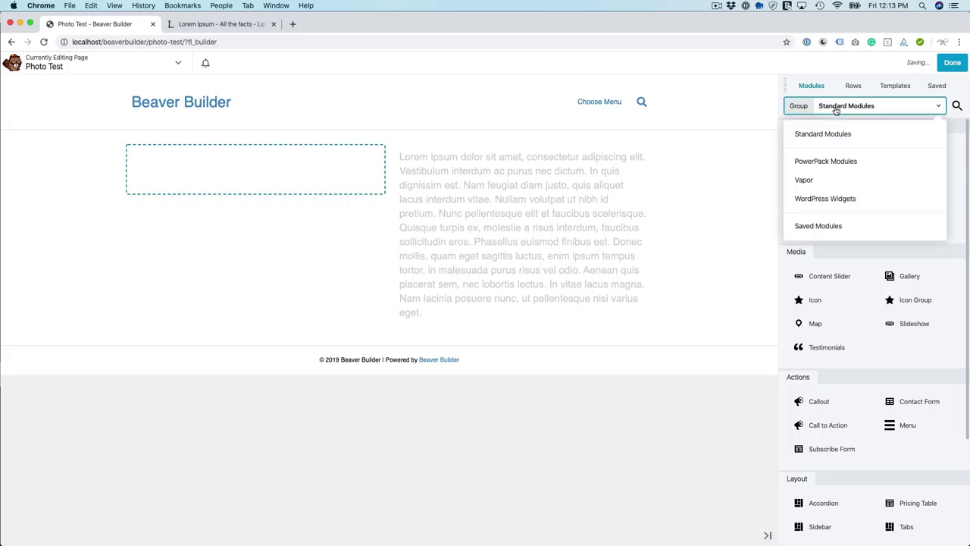
{"action": "left_click", "coordinate": [804, 180]}
{"action": "scroll", "coordinate": [814, 248], "scroll_direction": "down", "scroll_amount": 2}
{"action": "scroll", "coordinate": [814, 248], "scroll_direction": "down", "scroll_amount": 2}
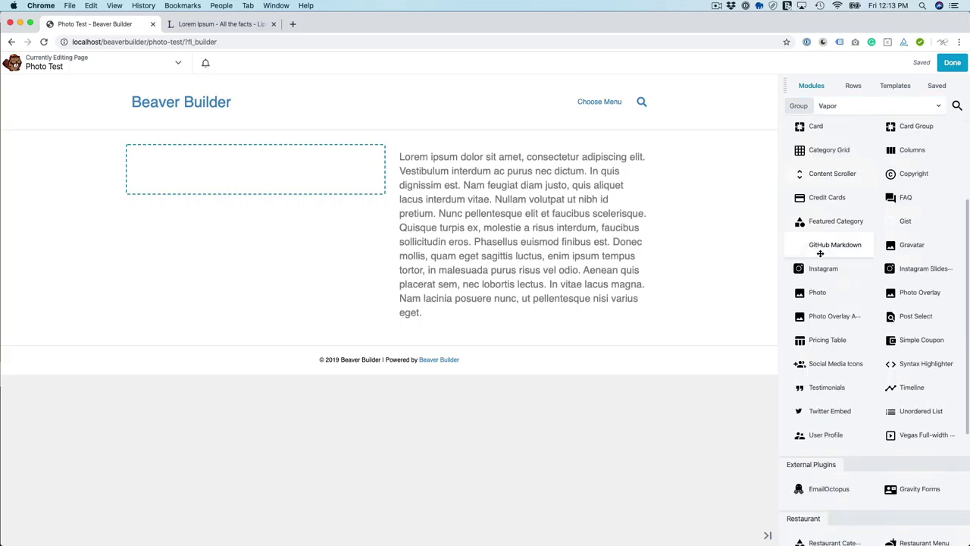
{"action": "left_click_drag", "start_coordinate": [817, 292], "coordinate": [295, 205]}
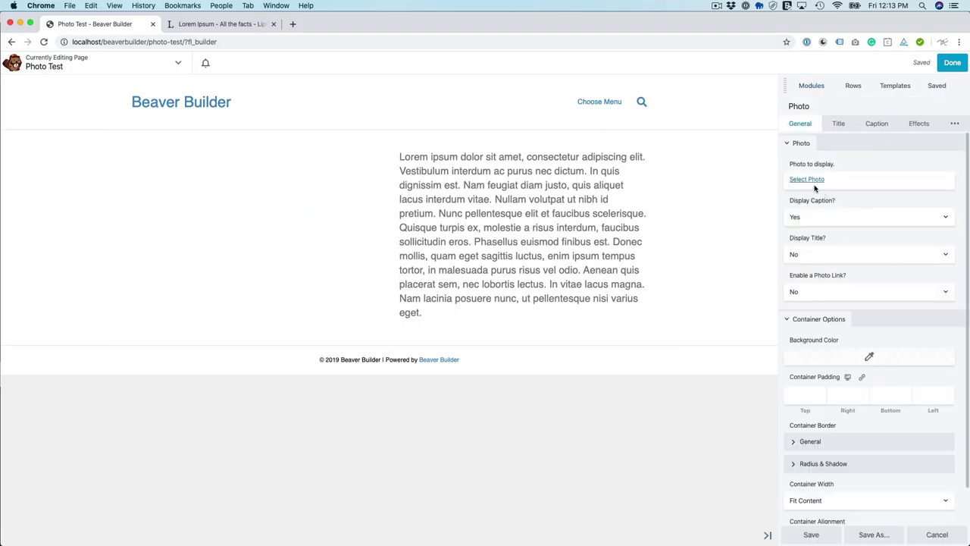
Step: Choose sale.jpg as the photo module's image
{"action": "left_click", "coordinate": [806, 180]}
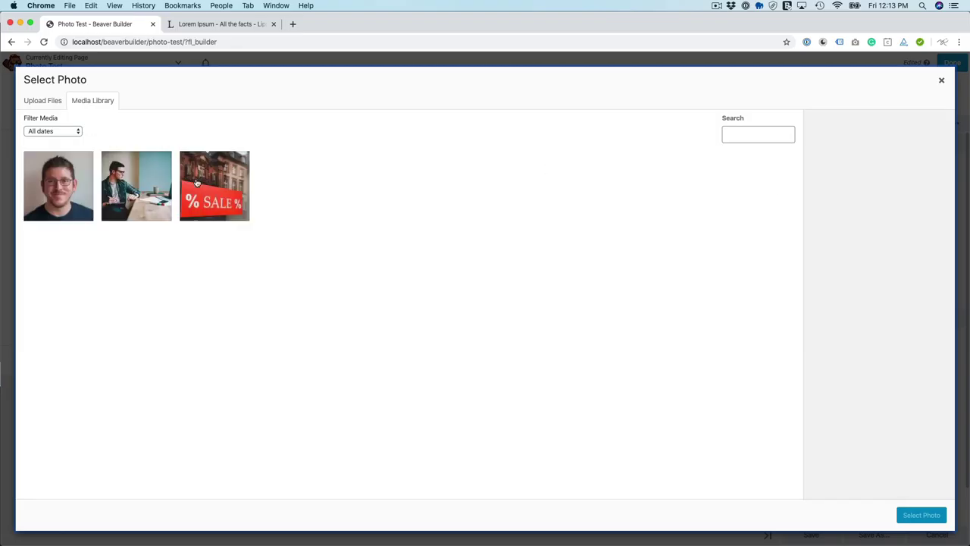
{"action": "left_click", "coordinate": [226, 189]}
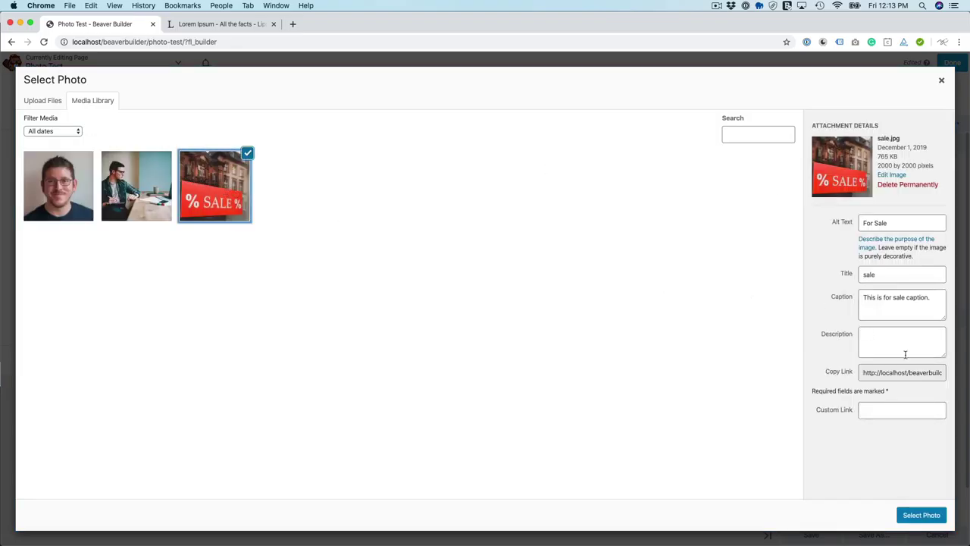
{"action": "left_click", "coordinate": [922, 515]}
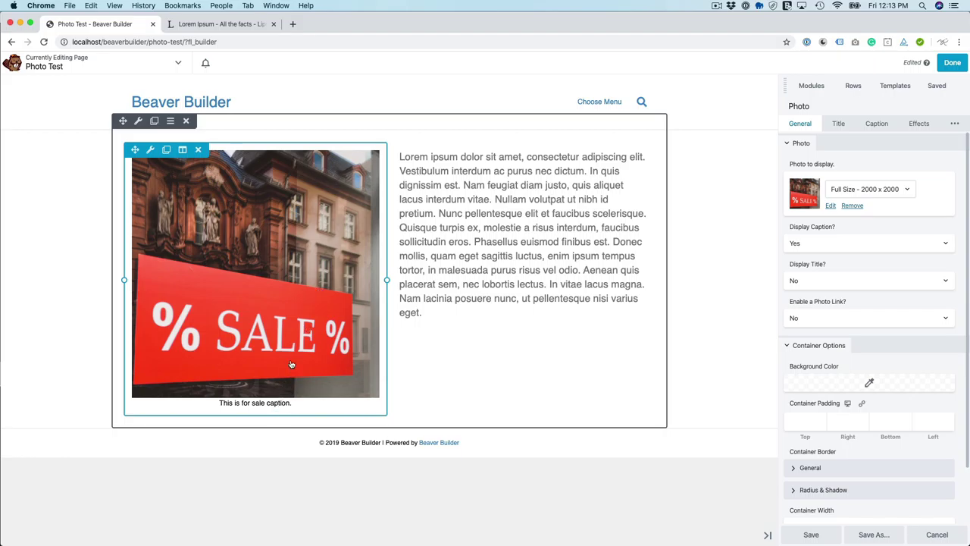
Step: Toggle the photo caption off and back on so it stays displayed
{"action": "left_click", "coordinate": [812, 245]}
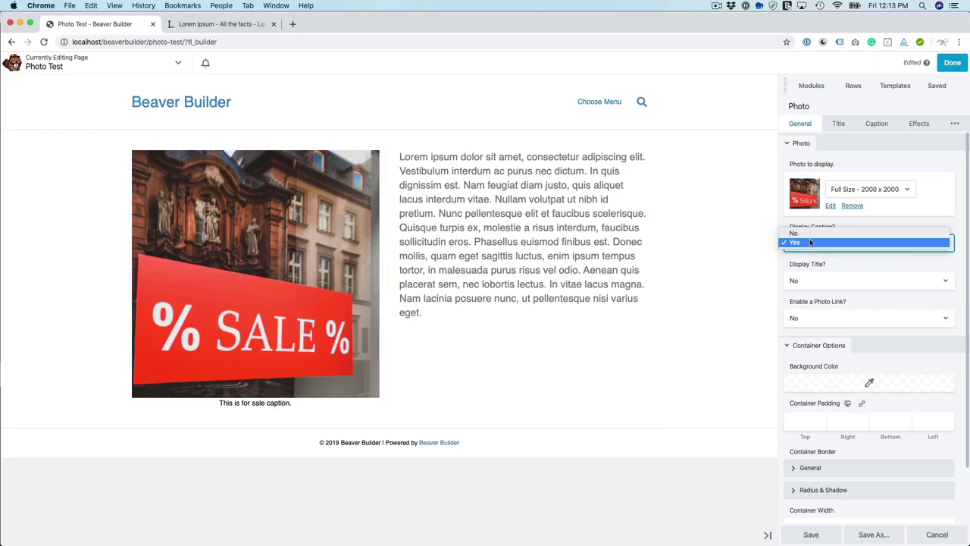
{"action": "left_click", "coordinate": [810, 234]}
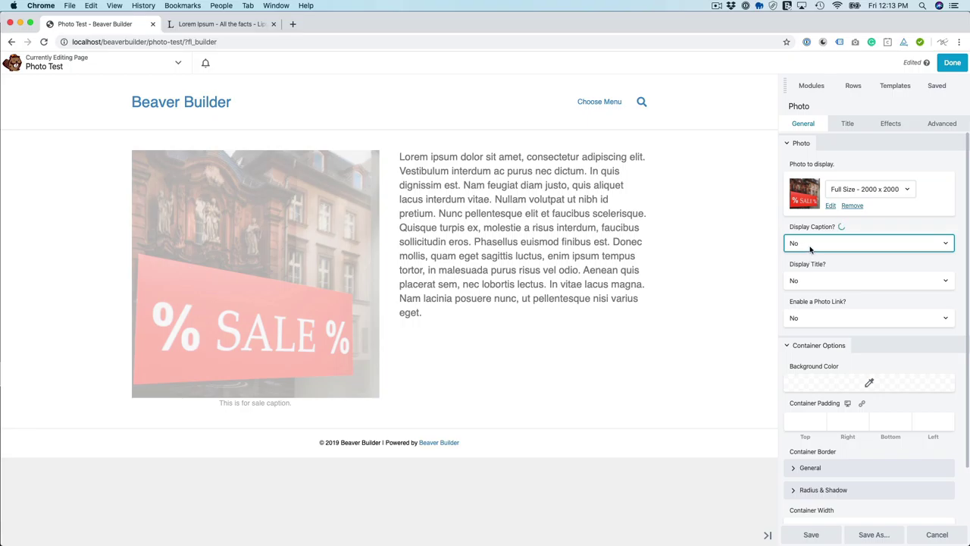
{"action": "left_click", "coordinate": [810, 249]}
{"action": "left_click", "coordinate": [811, 256]}
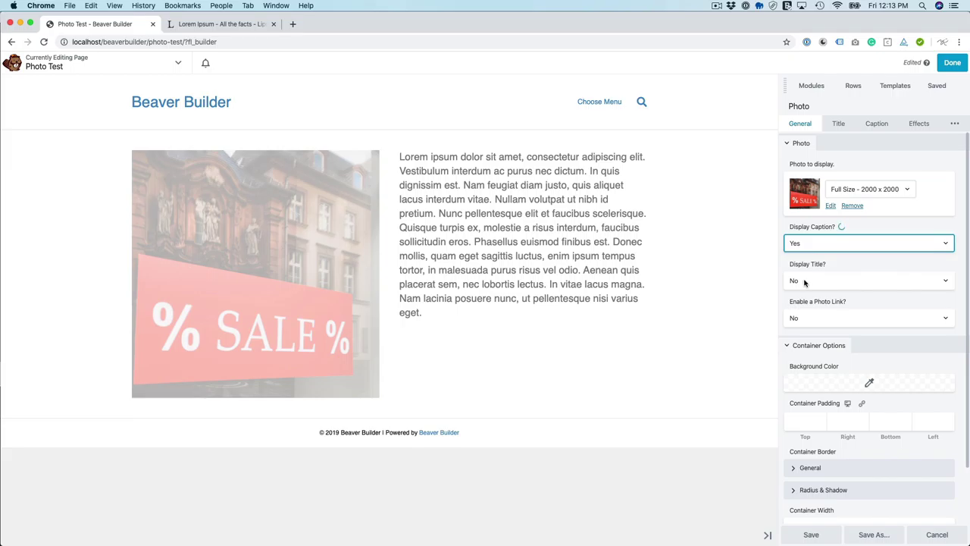
Step: Turn on the photo title and enter "We're Having a Sale" as its text
{"action": "left_click", "coordinate": [806, 281]}
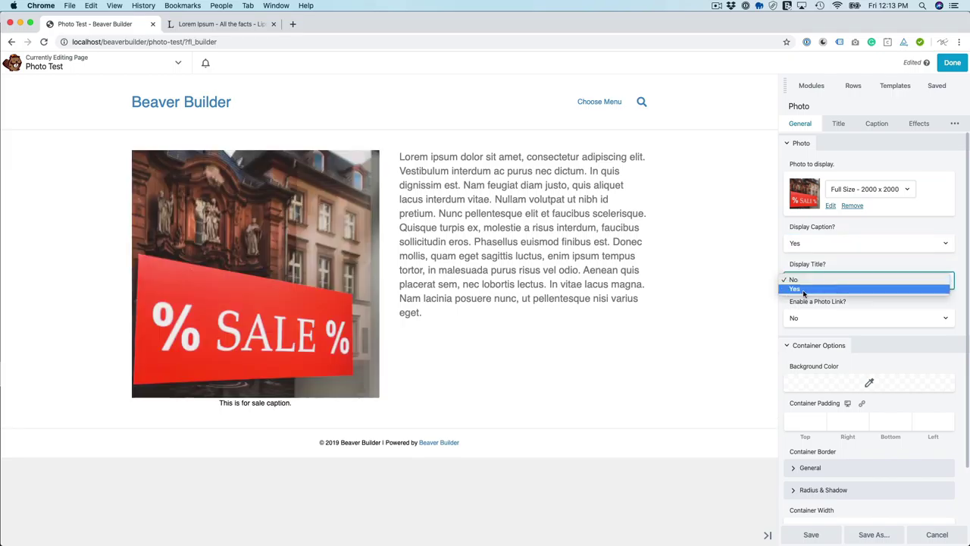
{"action": "left_click", "coordinate": [803, 292]}
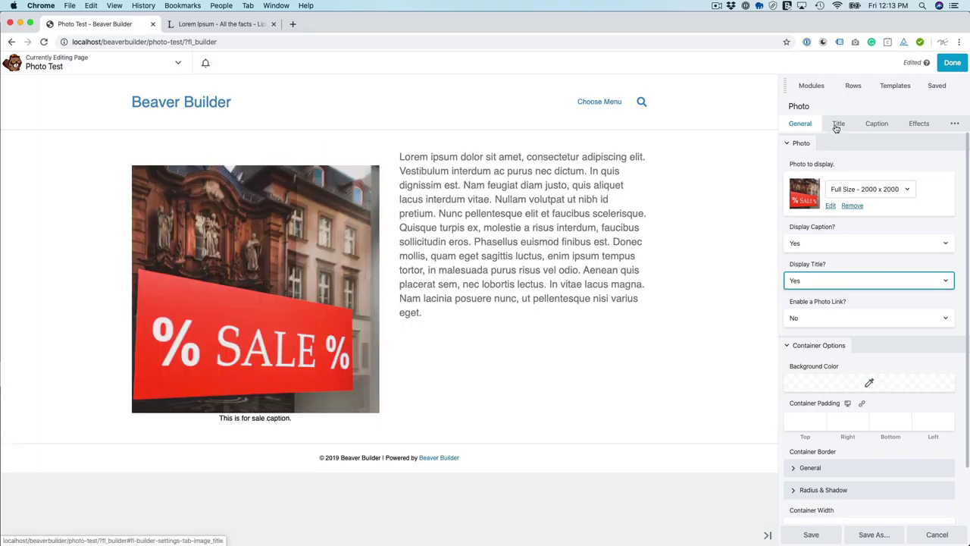
{"action": "left_click", "coordinate": [838, 124]}
{"action": "left_click", "coordinate": [839, 181]}
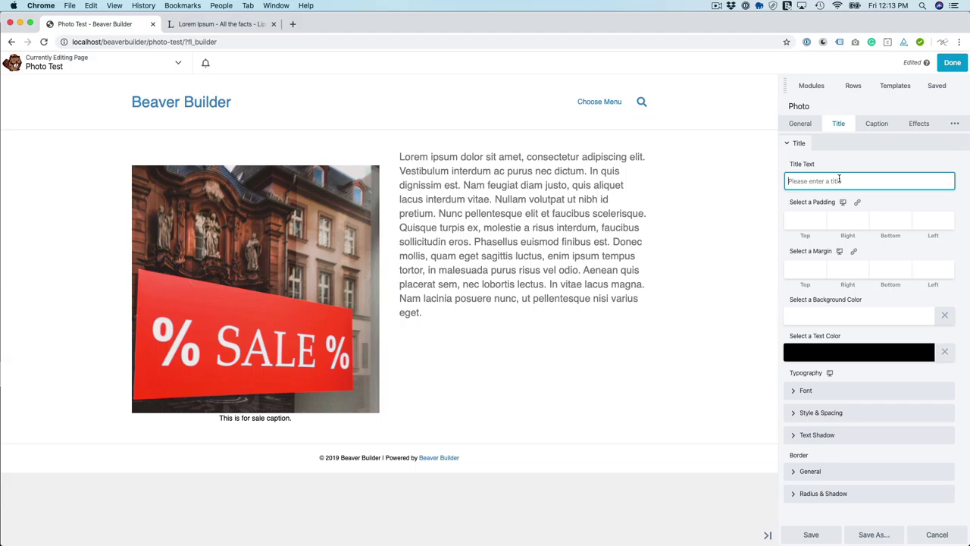
{"action": "type", "text": "We're "}
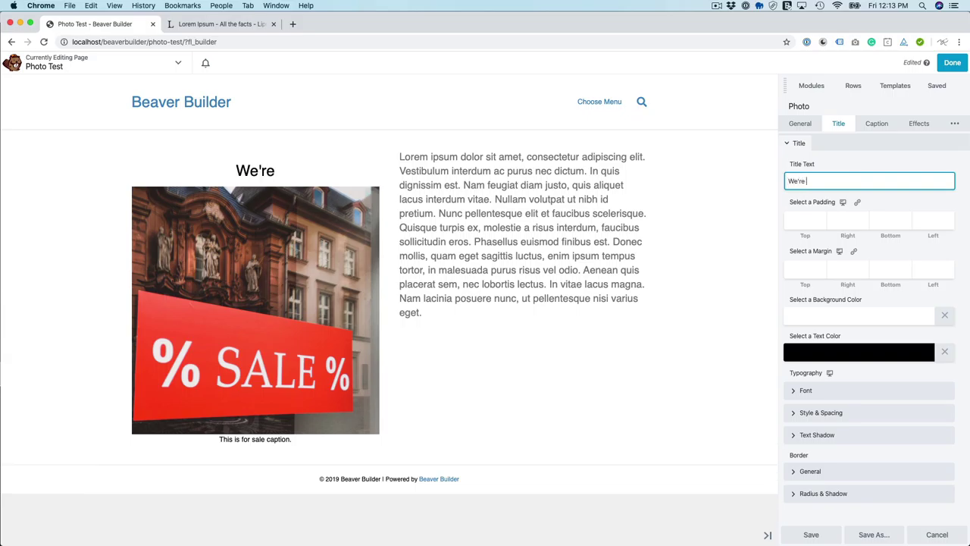
{"action": "type", "text": "Having a Sale"}
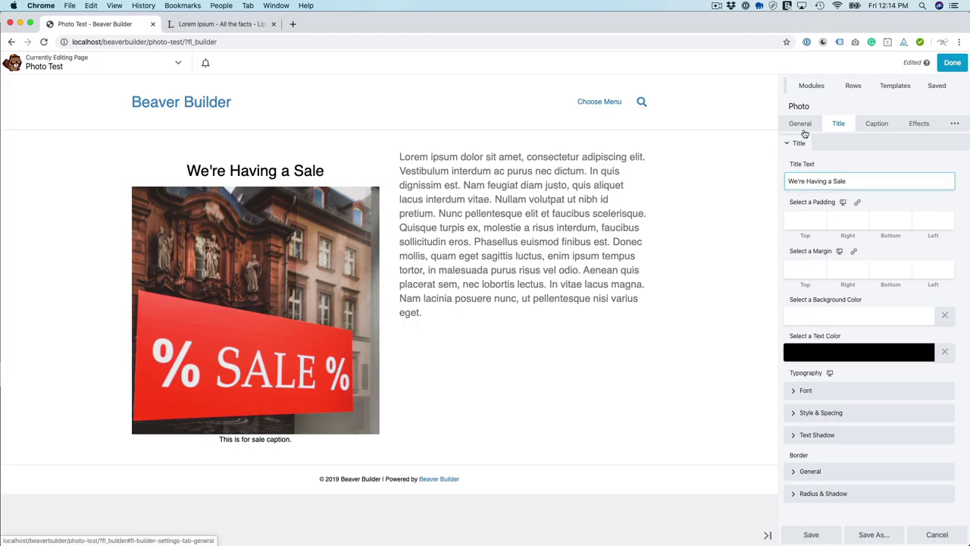
{"action": "left_click", "coordinate": [802, 126]}
Step: Enable the photo link with Lightbox link type and Full Size lightbox image
{"action": "left_click", "coordinate": [816, 317]}
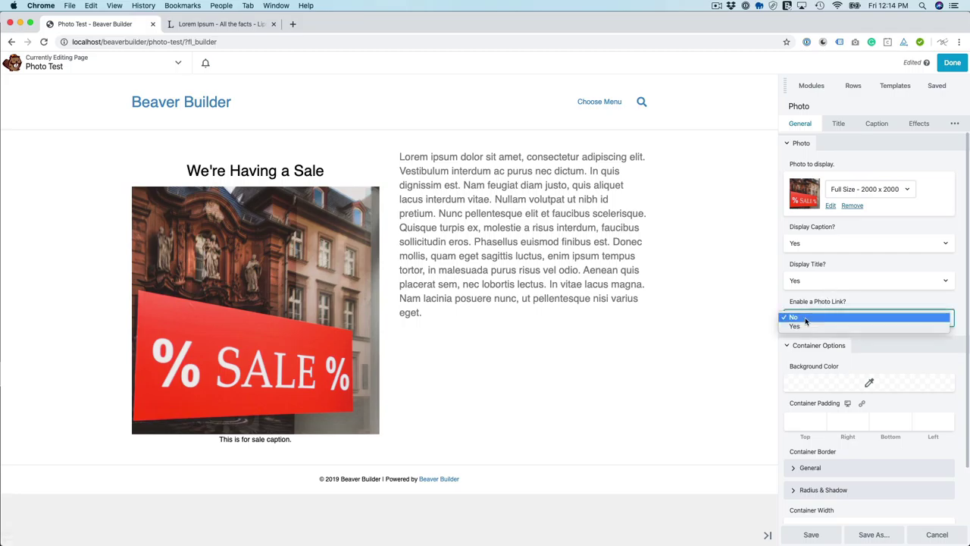
{"action": "left_click", "coordinate": [808, 327]}
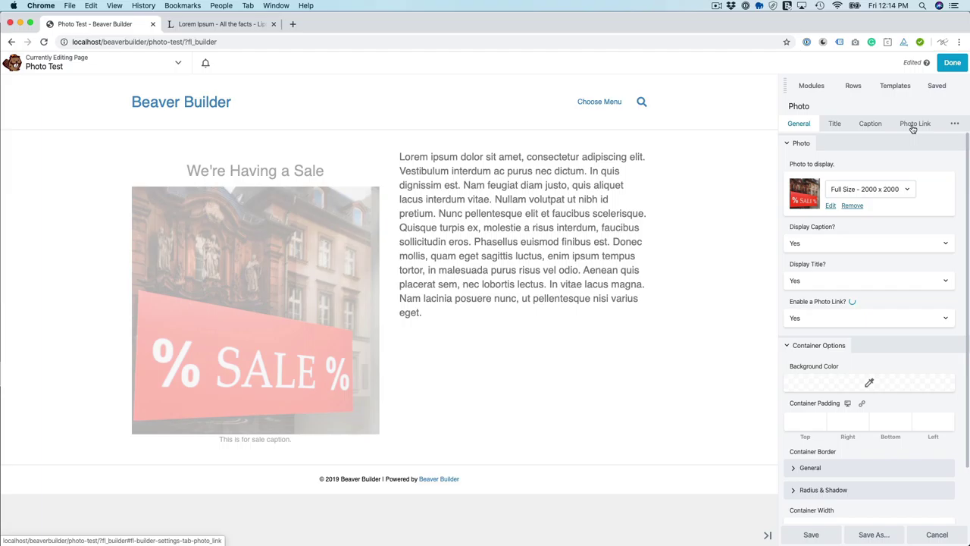
{"action": "left_click", "coordinate": [910, 126]}
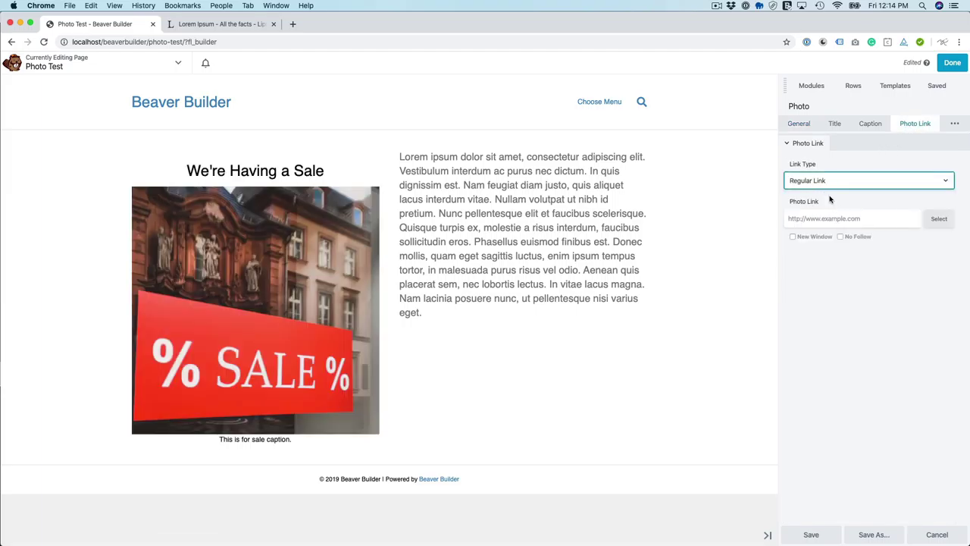
{"action": "left_click", "coordinate": [824, 181]}
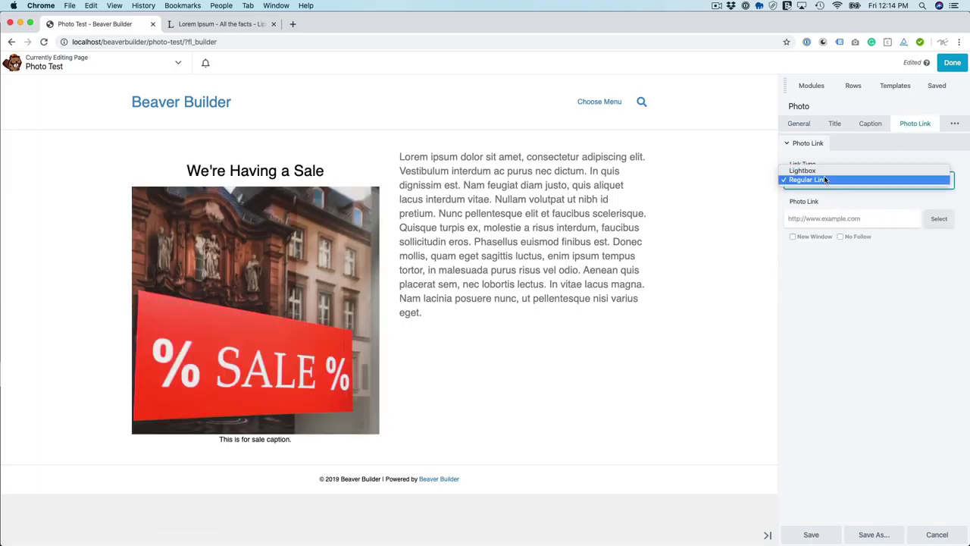
{"action": "left_click", "coordinate": [825, 171]}
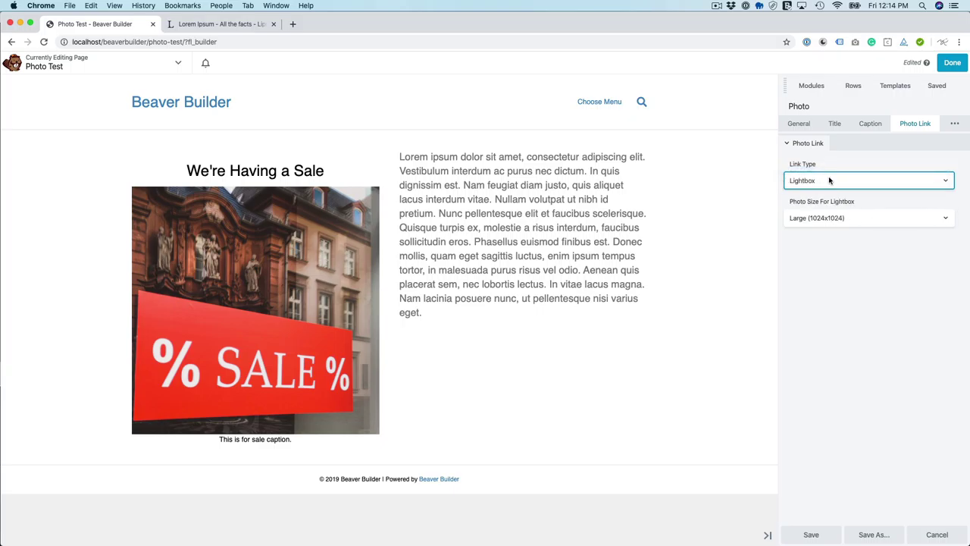
{"action": "left_click", "coordinate": [828, 218]}
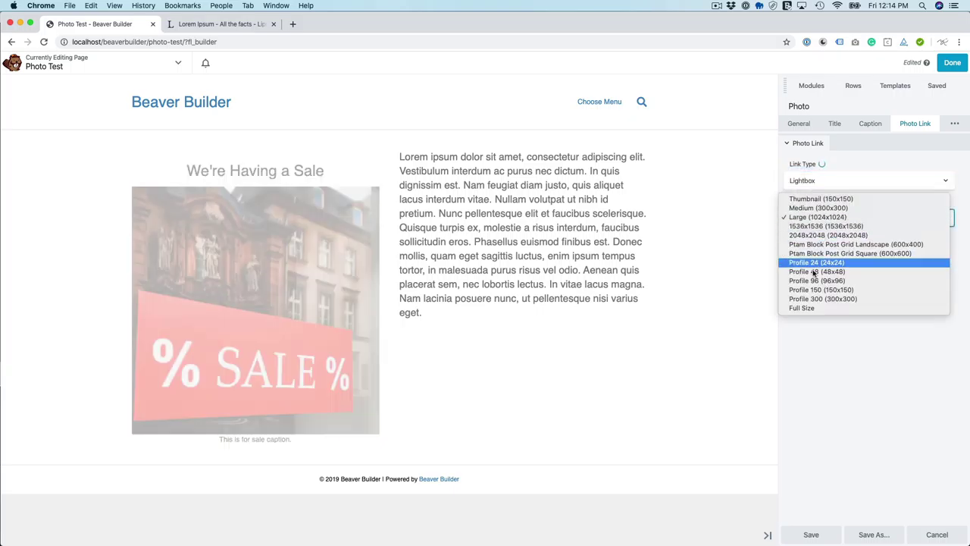
{"action": "key", "text": "Escape"}
{"action": "left_click", "coordinate": [808, 304]}
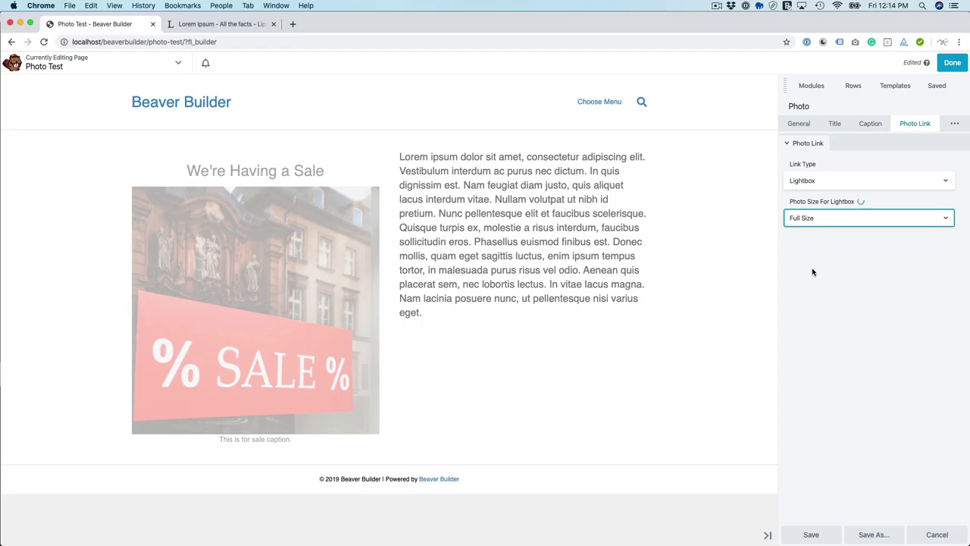
Step: Publish the page, test the sale photo's full-size lightbox, then reopen the builder
{"action": "left_click", "coordinate": [951, 64]}
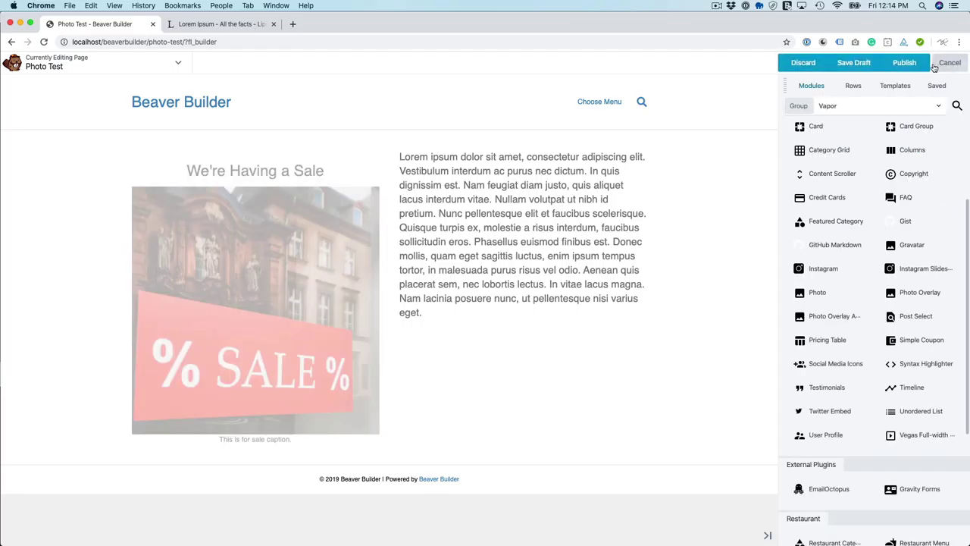
{"action": "left_click", "coordinate": [918, 63]}
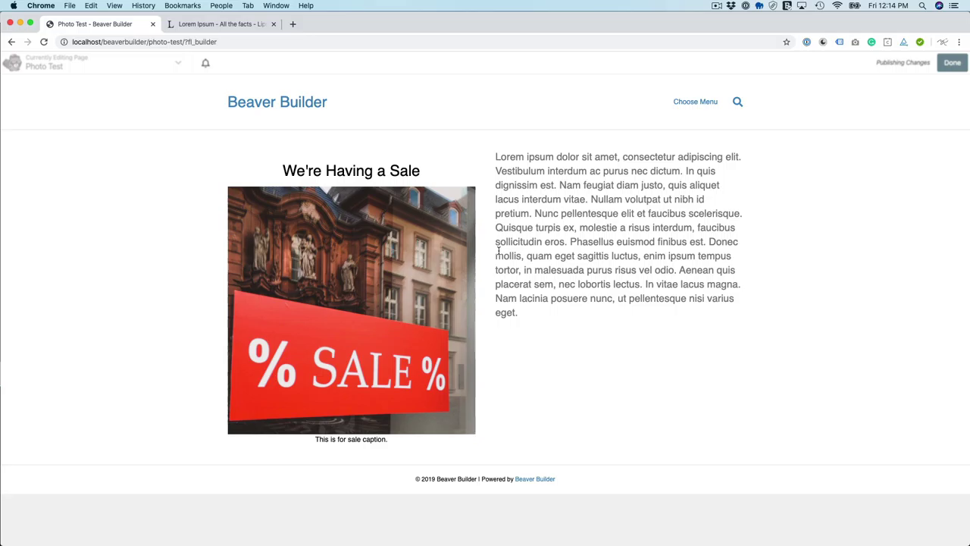
{"action": "left_click", "coordinate": [443, 273]}
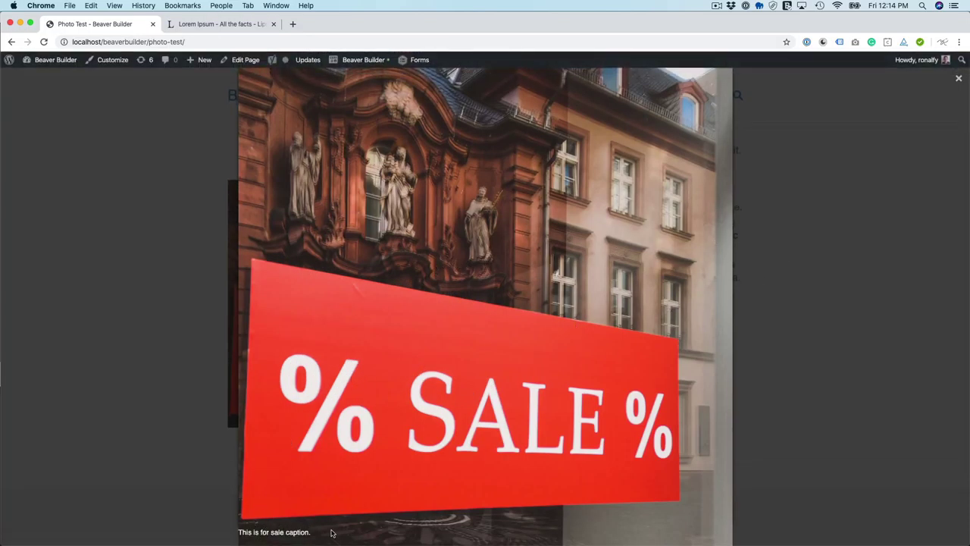
{"action": "left_click", "coordinate": [787, 323]}
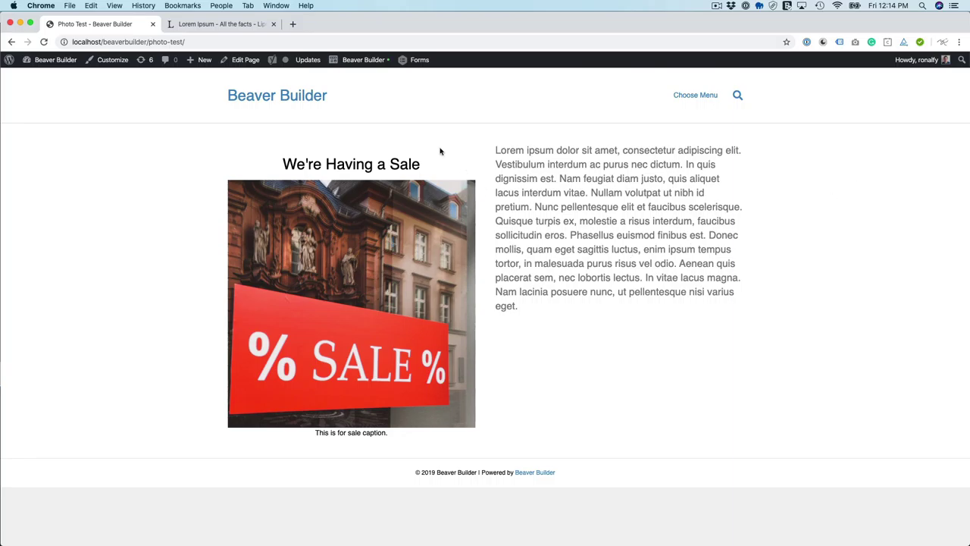
{"action": "left_click", "coordinate": [362, 59]}
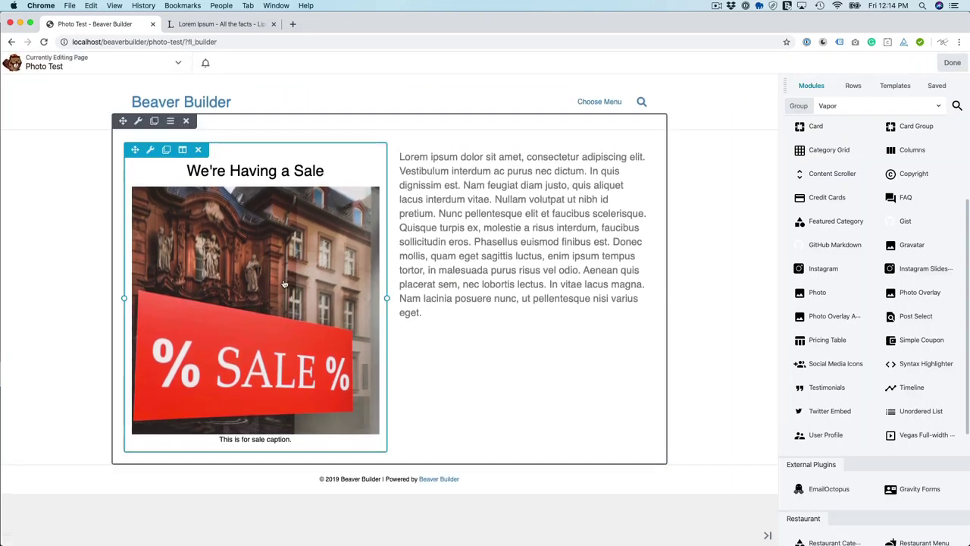
Step: In the sale photo's Caption settings, set Caption Type to Custom Caption
{"action": "left_click", "coordinate": [284, 284]}
{"action": "left_click", "coordinate": [870, 124]}
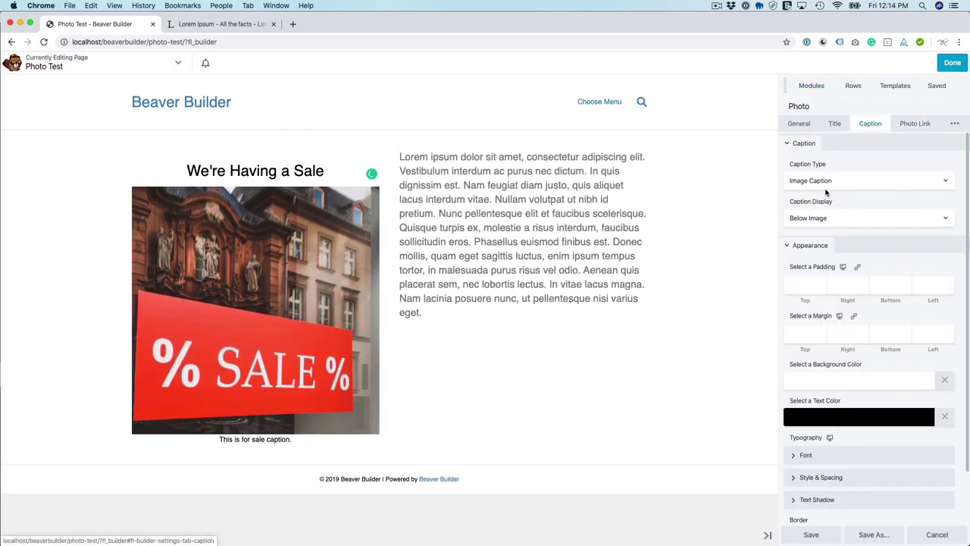
{"action": "left_click", "coordinate": [817, 180]}
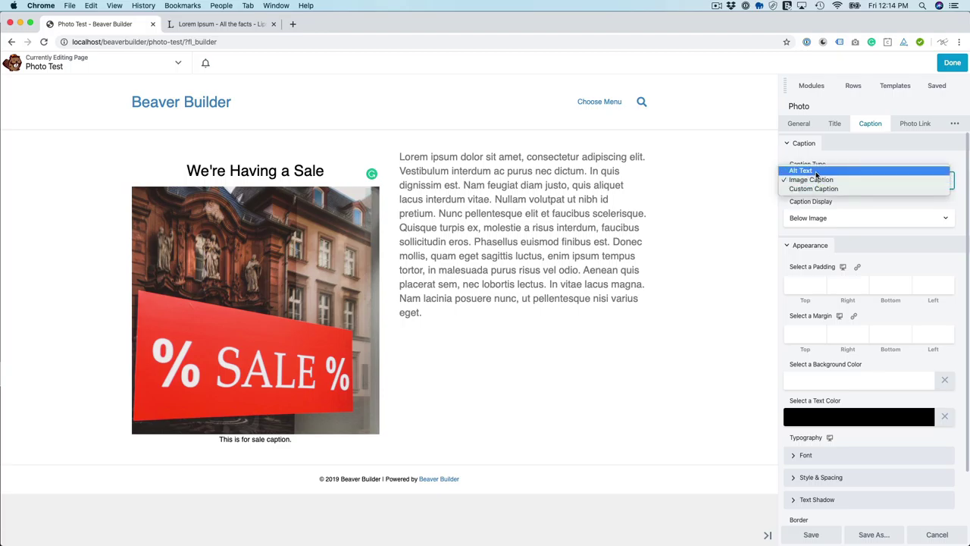
{"action": "left_click", "coordinate": [816, 172]}
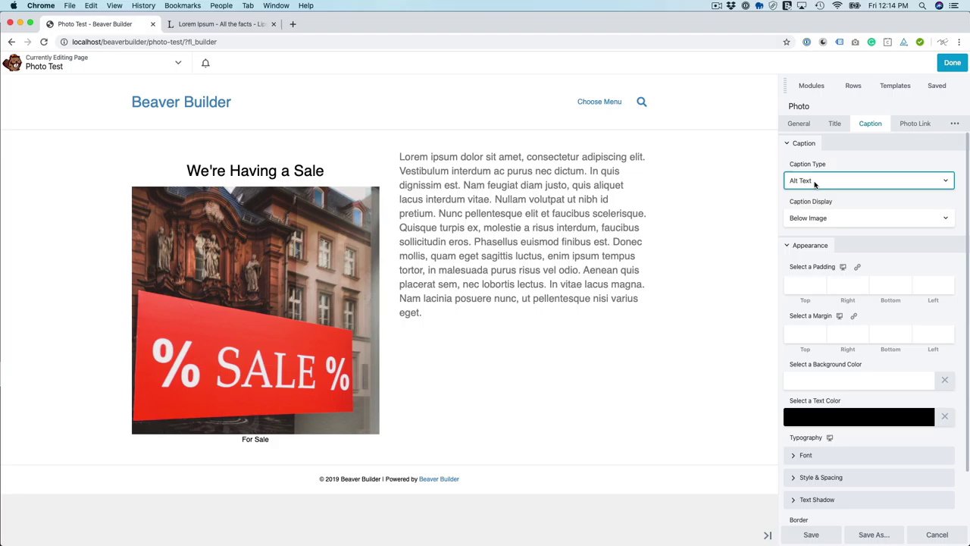
{"action": "left_click", "coordinate": [815, 182]}
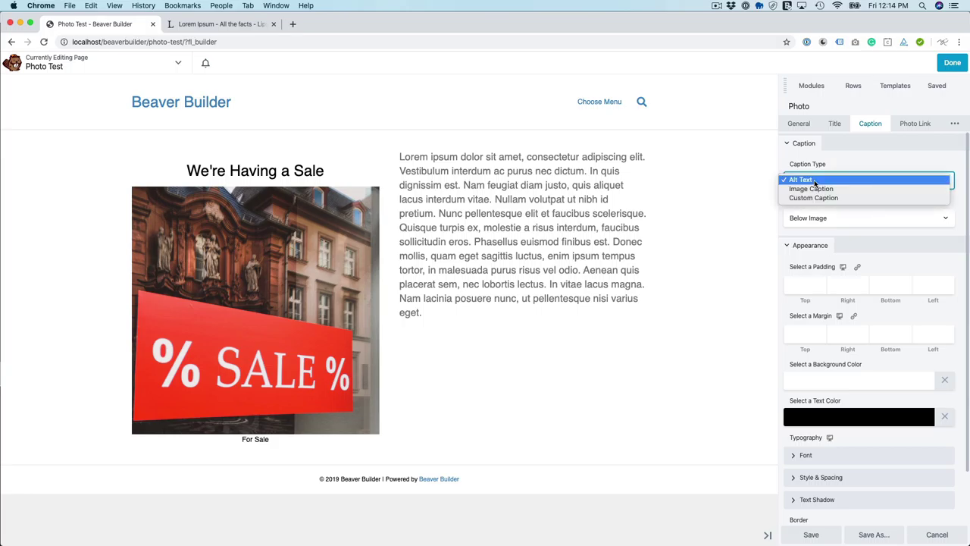
{"action": "left_click", "coordinate": [815, 197]}
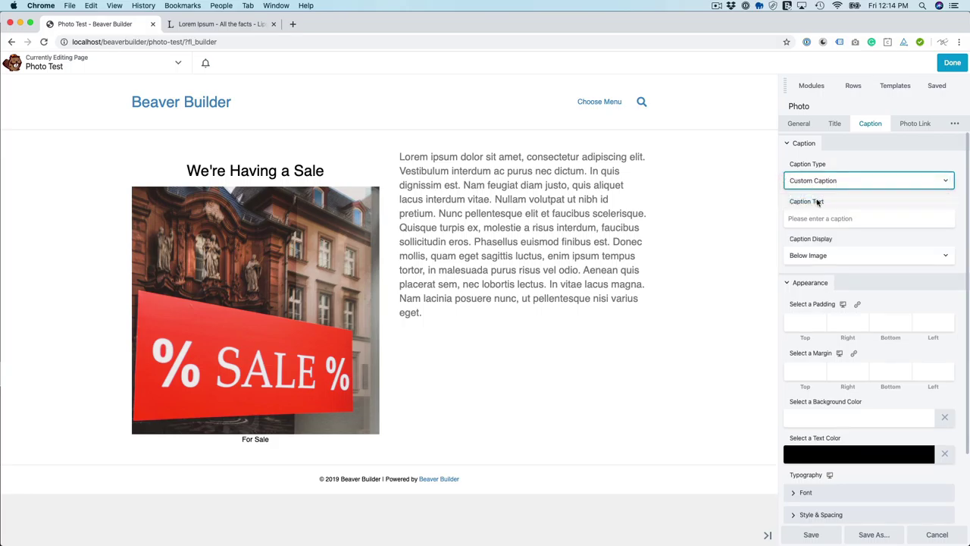
Step: Enter "Join Us Today" as the custom caption text
{"action": "left_click", "coordinate": [821, 219]}
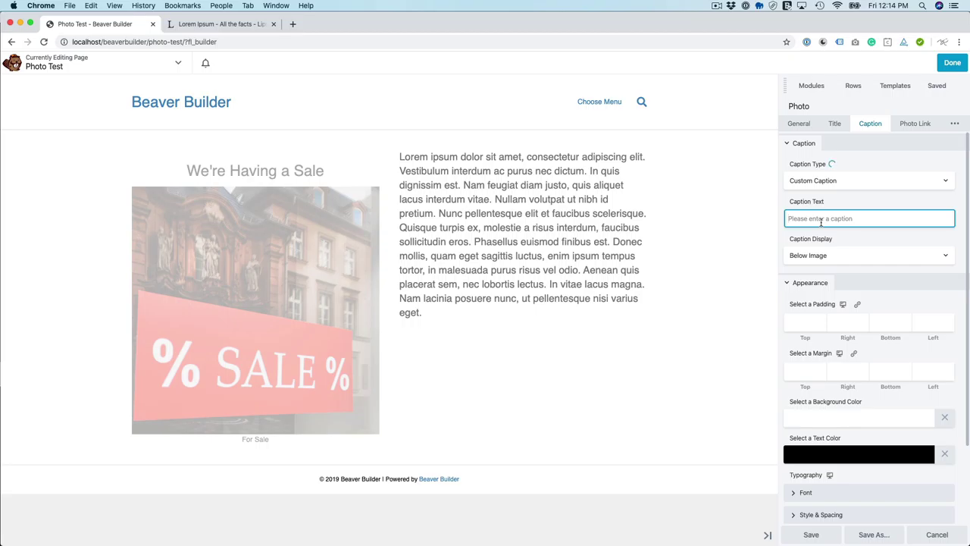
{"action": "type", "text": "W"}
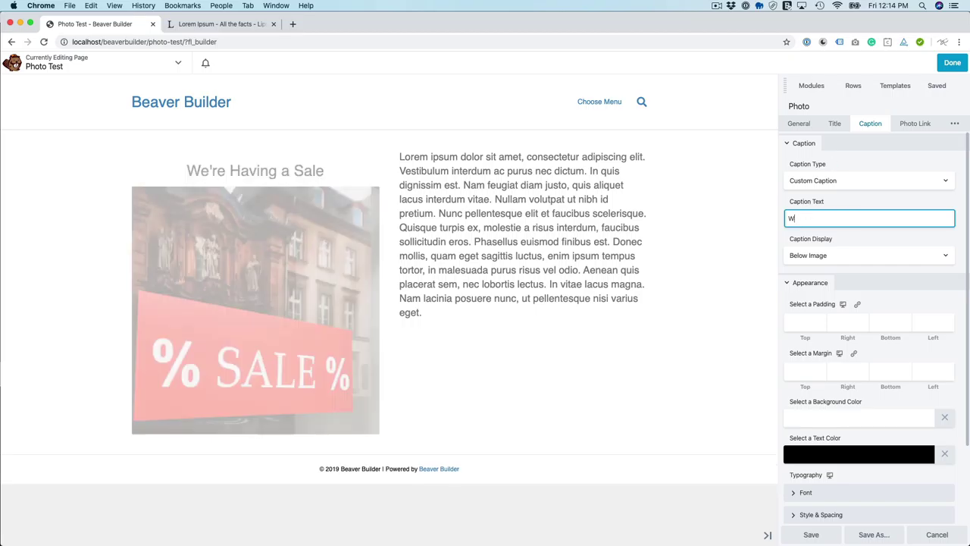
{"action": "key", "text": "BackSpace"}
{"action": "type", "text": "Join US Today"}
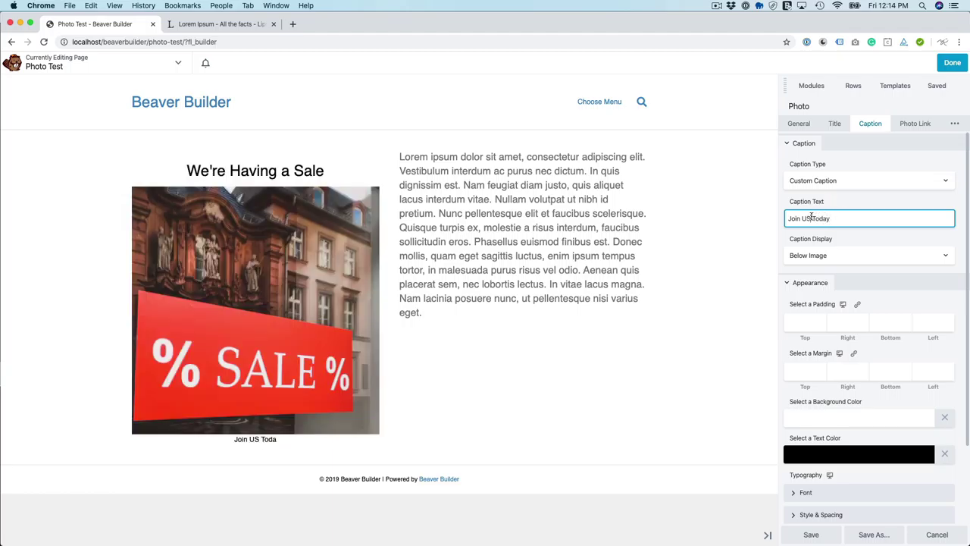
{"action": "key", "text": "Left"}
{"action": "key", "text": "Left"}
{"action": "key", "text": "Left"}
{"action": "key", "text": "Left"}
{"action": "key", "text": "Left"}
{"action": "key", "text": "Left"}
{"action": "key", "text": "BackSpace"}
{"action": "type", "text": "s"}
{"action": "left_click", "coordinate": [837, 241]}
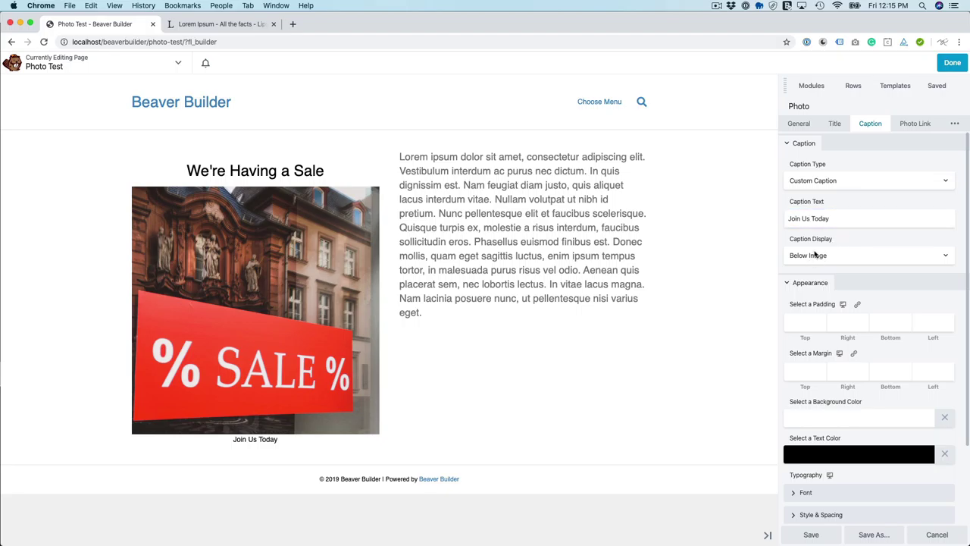
Step: Keep the caption display set to Below Image
{"action": "left_click", "coordinate": [816, 255]}
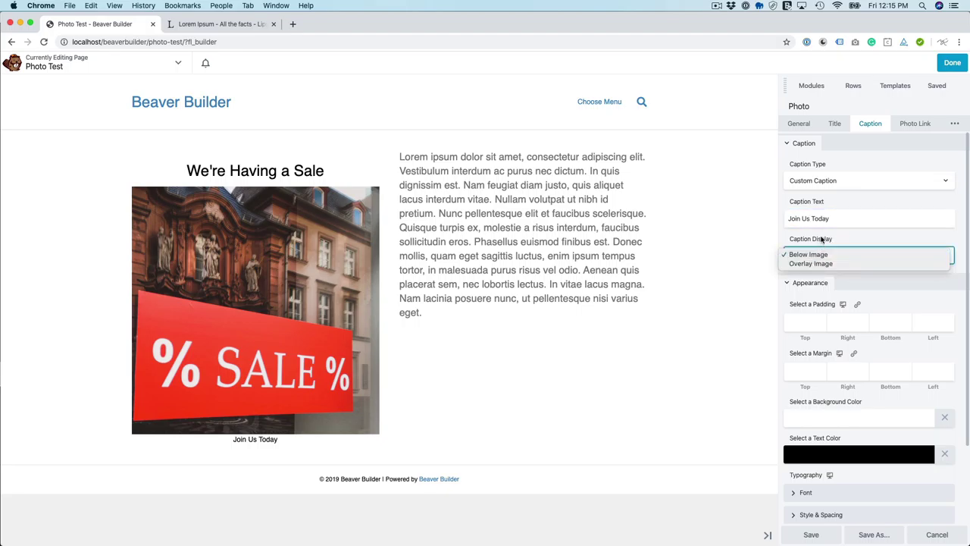
{"action": "left_click", "coordinate": [822, 240]}
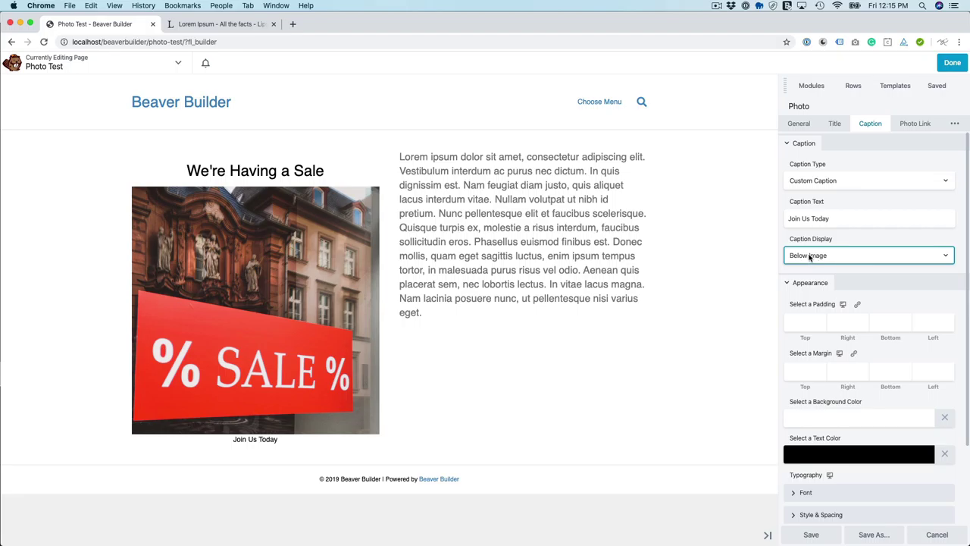
{"action": "left_click", "coordinate": [810, 257]}
Step: Show the caption as a horizontal overlay positioned in the photo's middle
{"action": "left_click", "coordinate": [811, 265]}
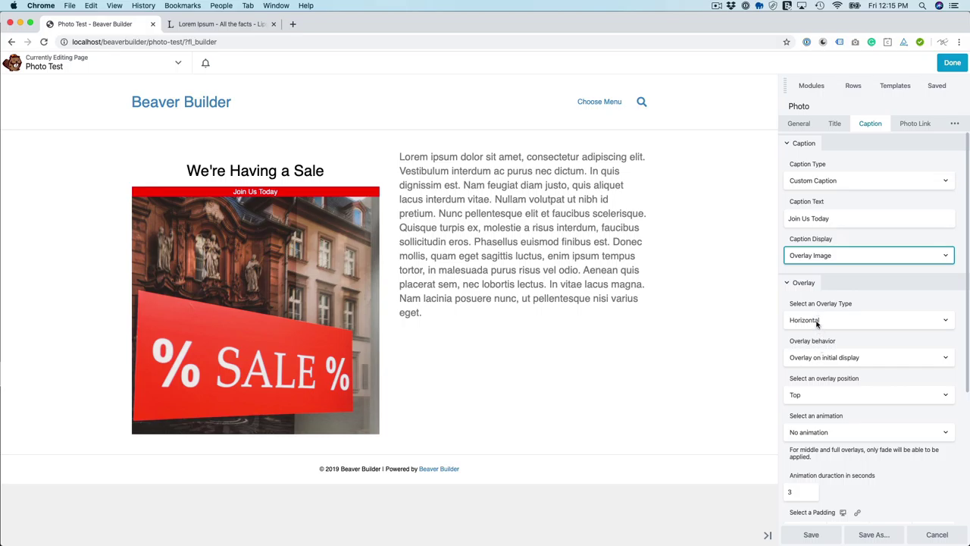
{"action": "left_click", "coordinate": [817, 321]}
{"action": "left_click", "coordinate": [816, 320]}
{"action": "left_click", "coordinate": [805, 394]}
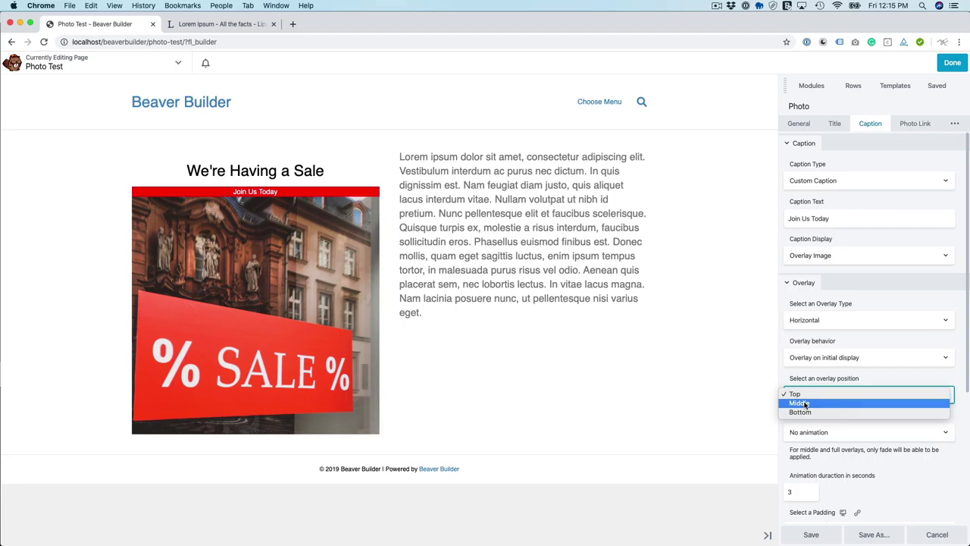
{"action": "left_click", "coordinate": [806, 403]}
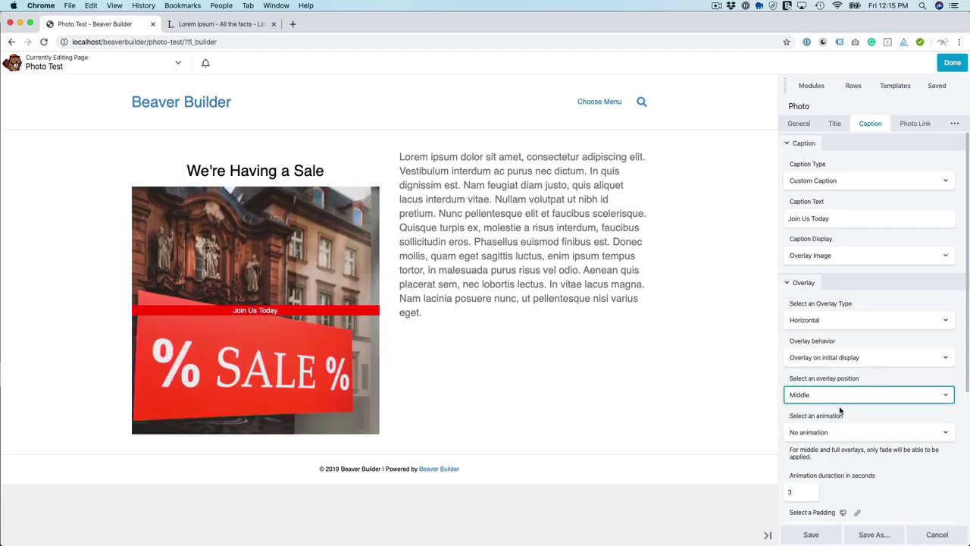
Step: Give the caption overlay a fade-in animation lasting 1 second
{"action": "left_click", "coordinate": [840, 435]}
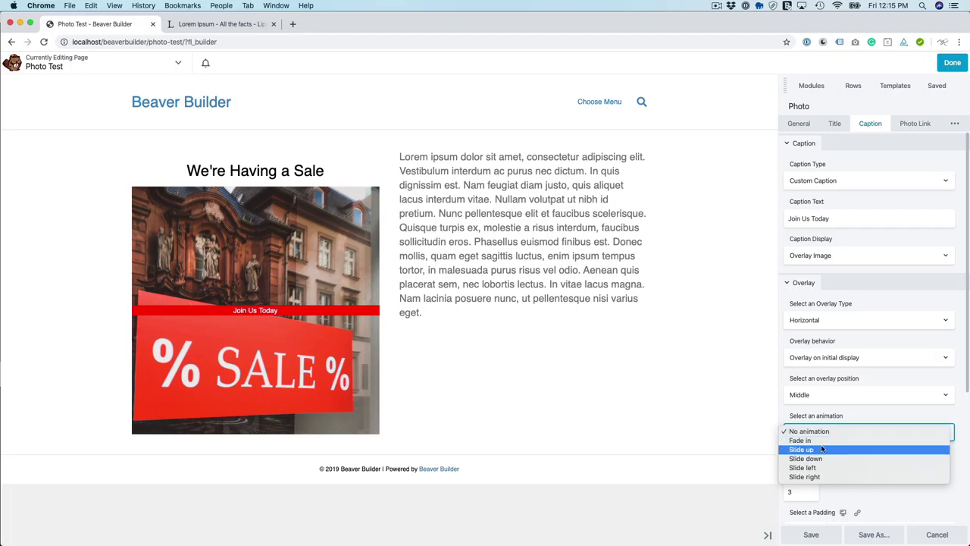
{"action": "left_click", "coordinate": [816, 441]}
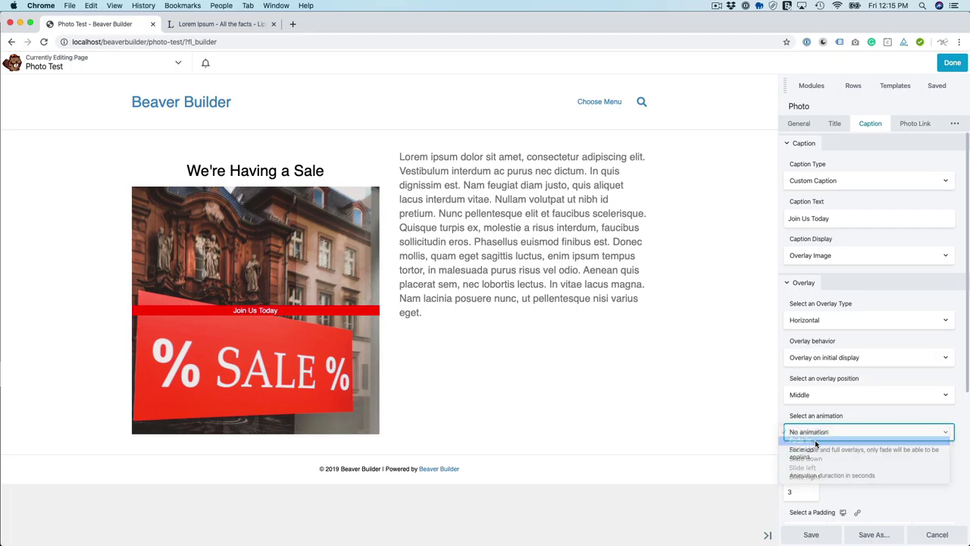
{"action": "left_click", "coordinate": [794, 491]}
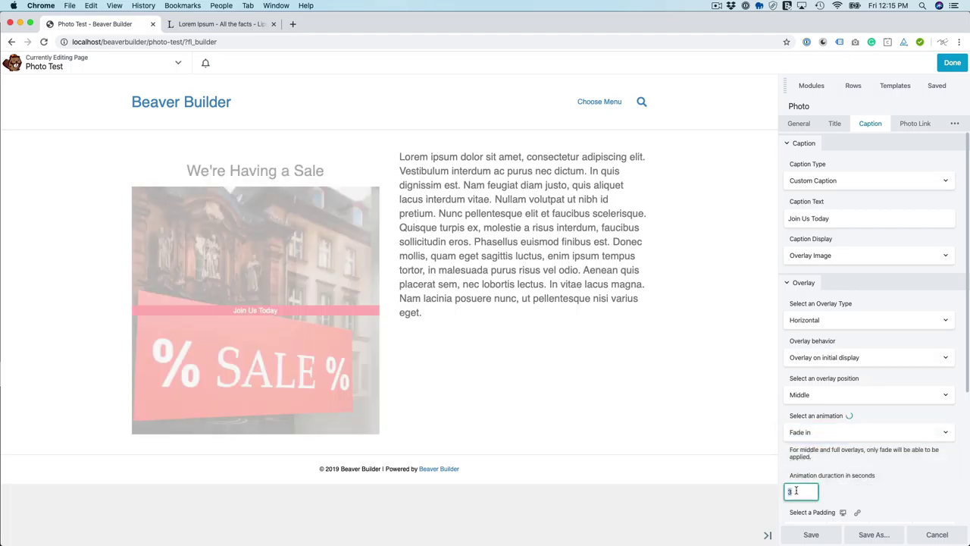
{"action": "key", "text": "BackSpace"}
{"action": "type", "text": "1"}
Step: Set the overlay padding to 30 top, 20 right and 30 bottom
{"action": "scroll", "coordinate": [825, 468], "scroll_direction": "down", "scroll_amount": 2}
{"action": "scroll", "coordinate": [824, 468], "scroll_direction": "down", "scroll_amount": 1}
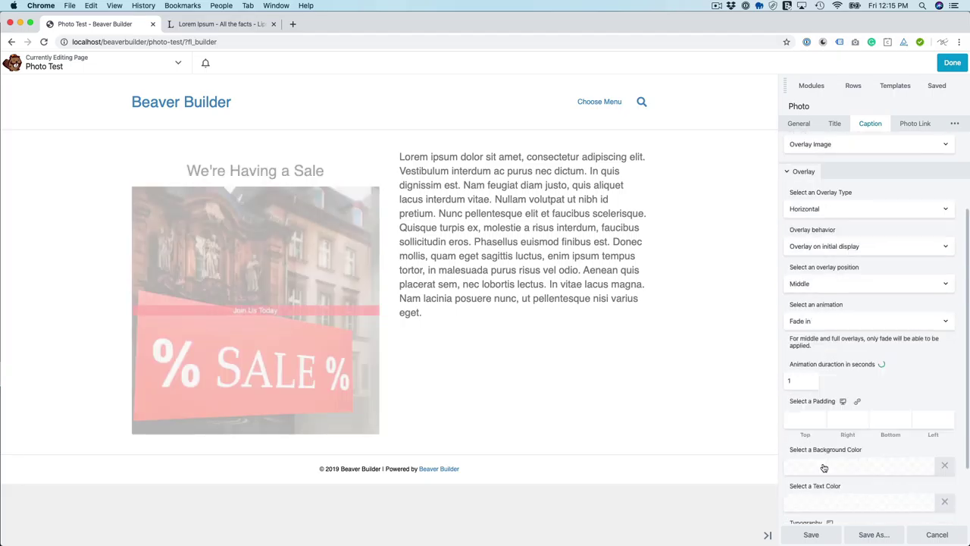
{"action": "left_click", "coordinate": [805, 421]}
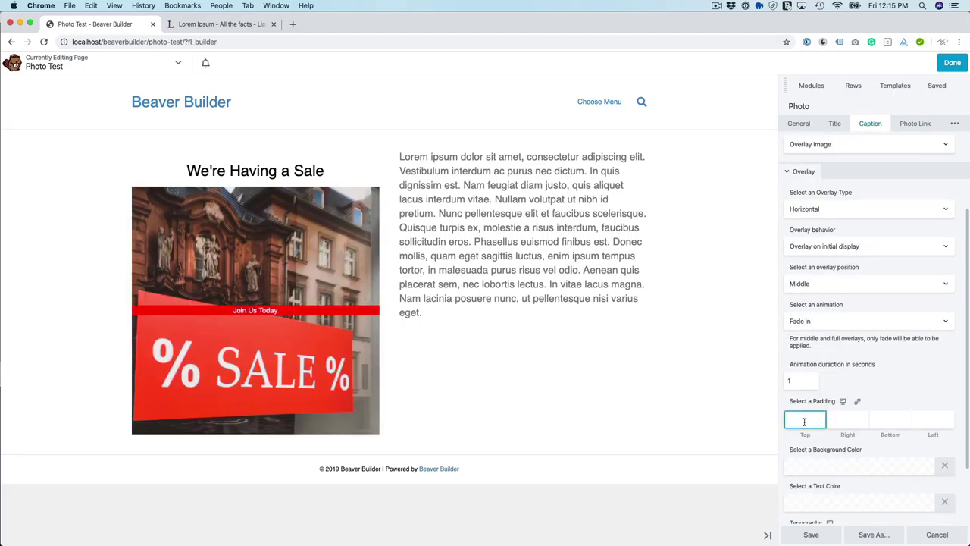
{"action": "type", "text": "30"}
{"action": "key", "text": "Tab"}
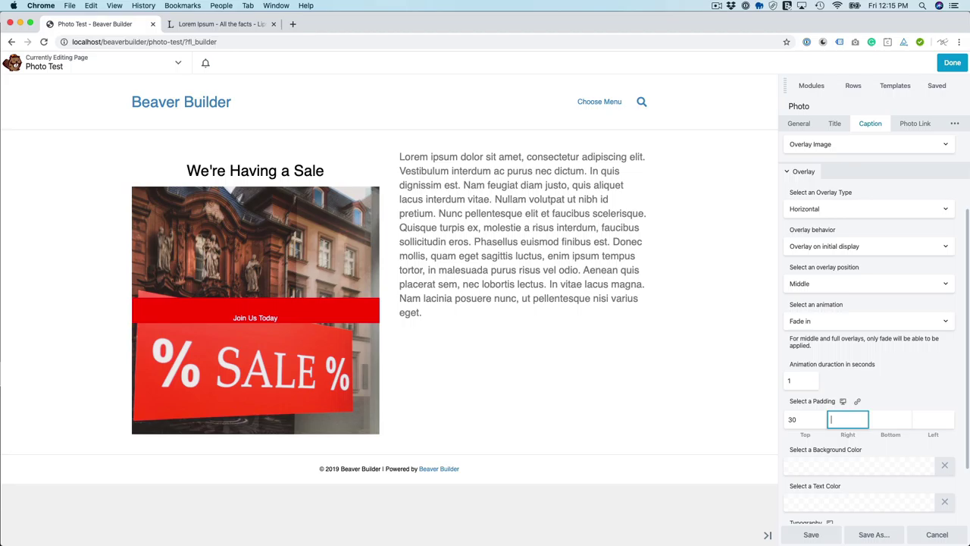
{"action": "type", "text": "20"}
{"action": "key", "text": "Tab"}
{"action": "type", "text": "30"}
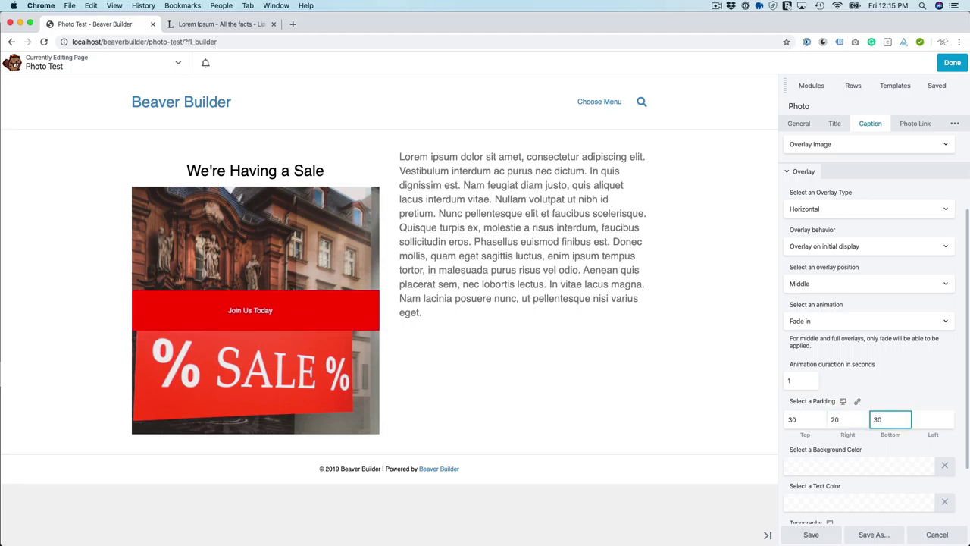
{"action": "key", "text": "Tab"}
Step: Enter 20 for left padding and give the overlay a semi-transparent orange background
{"action": "type", "text": "20"}
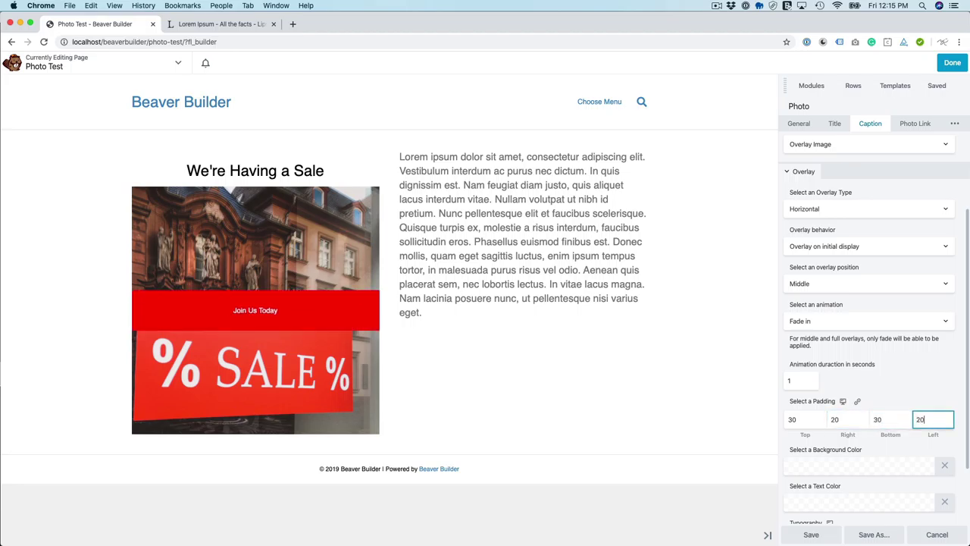
{"action": "left_click", "coordinate": [854, 466]}
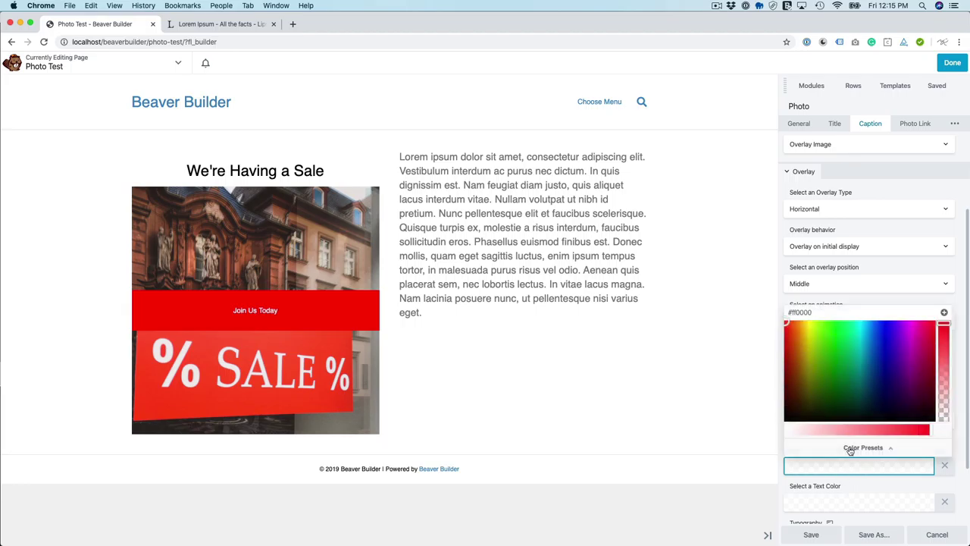
{"action": "left_click", "coordinate": [946, 326]}
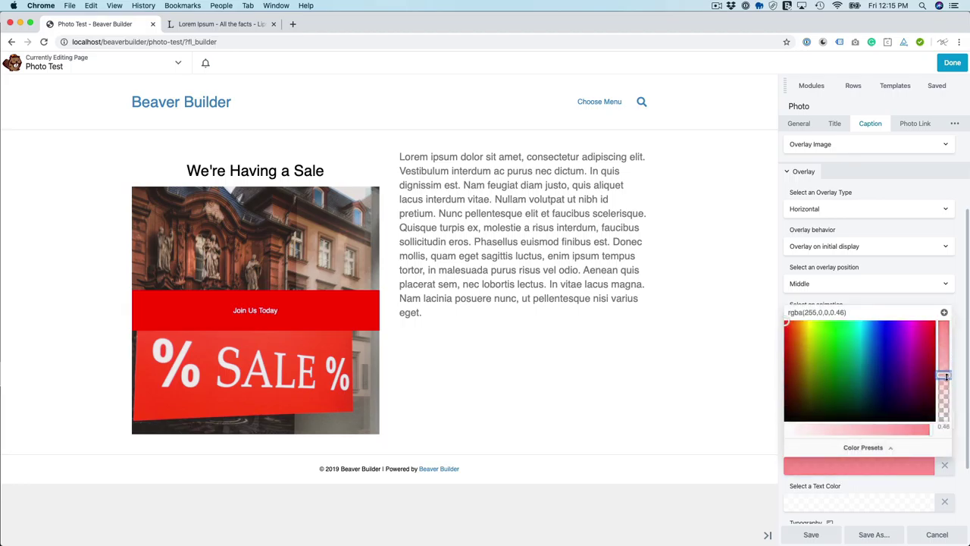
{"action": "left_click_drag", "start_coordinate": [946, 377], "coordinate": [946, 387]}
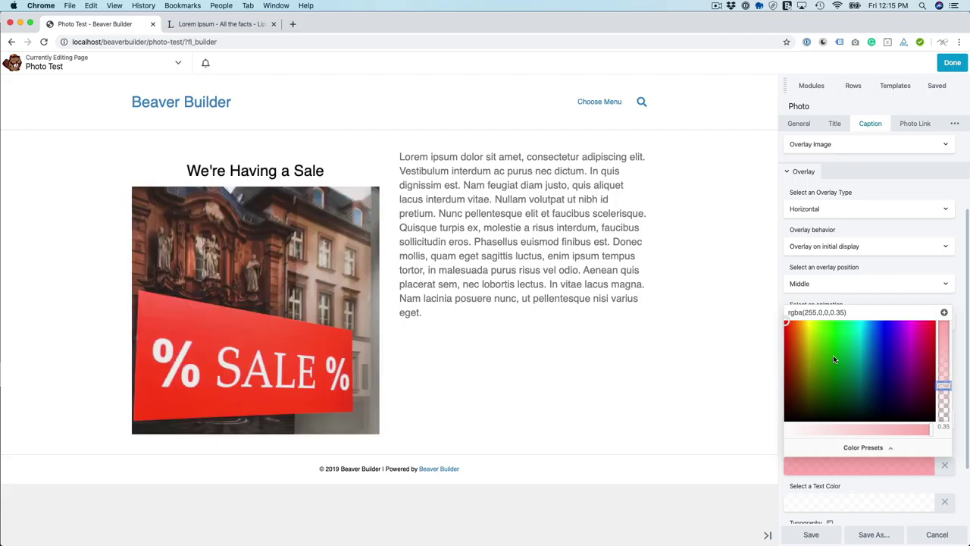
{"action": "left_click", "coordinate": [799, 329]}
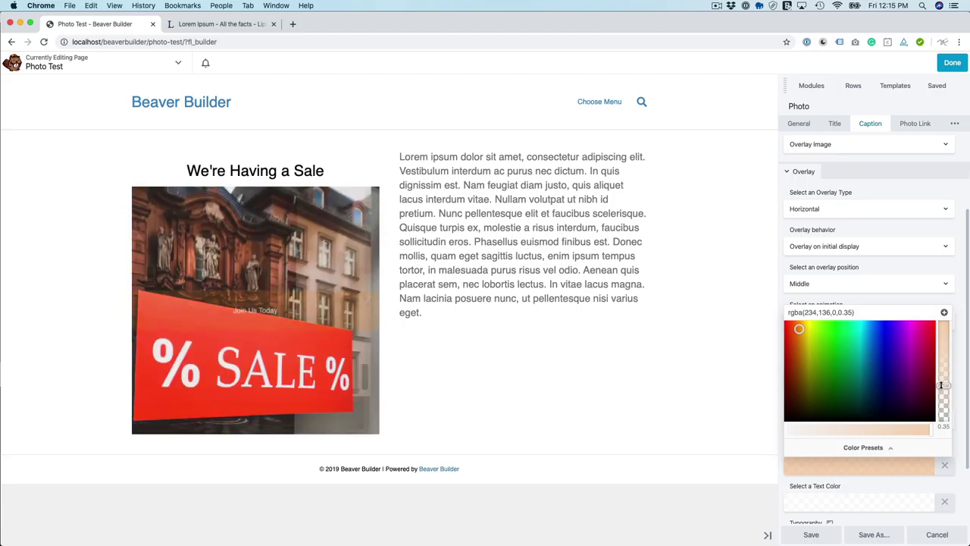
{"action": "left_click_drag", "start_coordinate": [941, 386], "coordinate": [941, 351]}
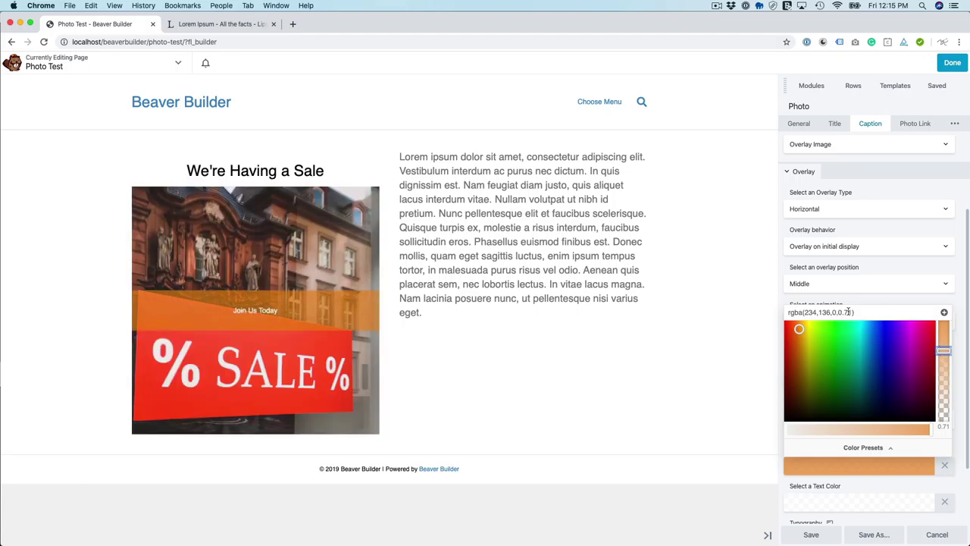
{"action": "left_click", "coordinate": [887, 299]}
Step: Move the caption overlay to the bottom of the photo
{"action": "left_click", "coordinate": [822, 281]}
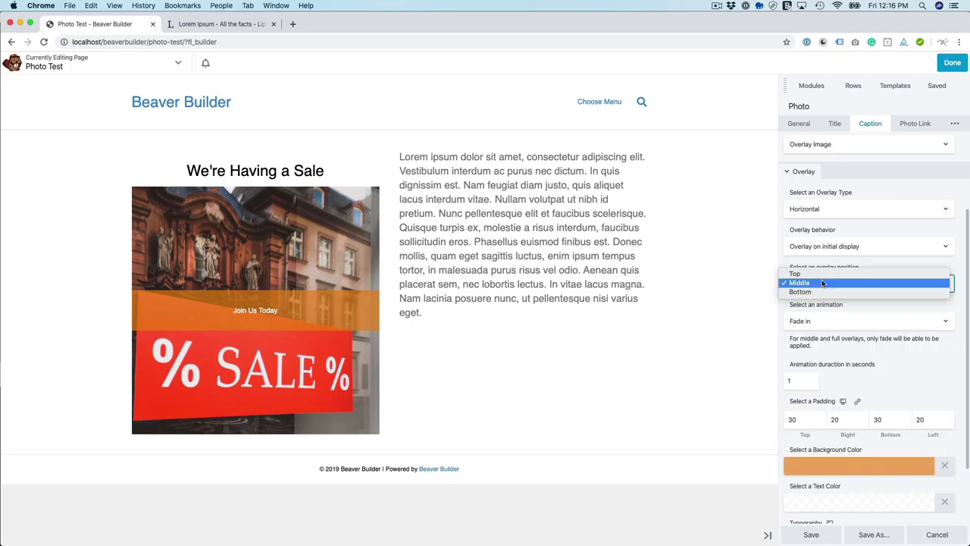
{"action": "left_click", "coordinate": [823, 291]}
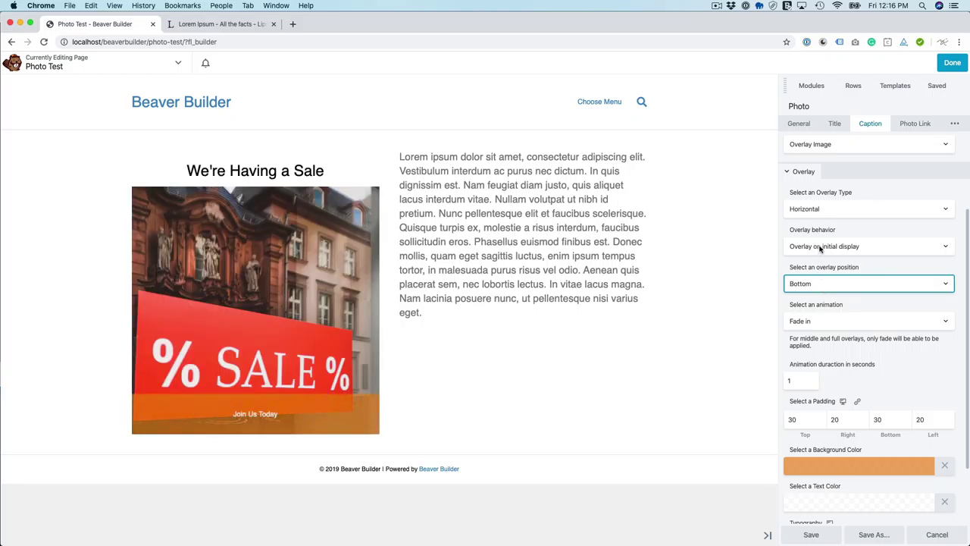
{"action": "left_click", "coordinate": [820, 249]}
Step: Make the overlay appear on hover, publish, and reopen the photo module's settings
{"action": "left_click", "coordinate": [823, 259]}
{"action": "left_click", "coordinate": [946, 66]}
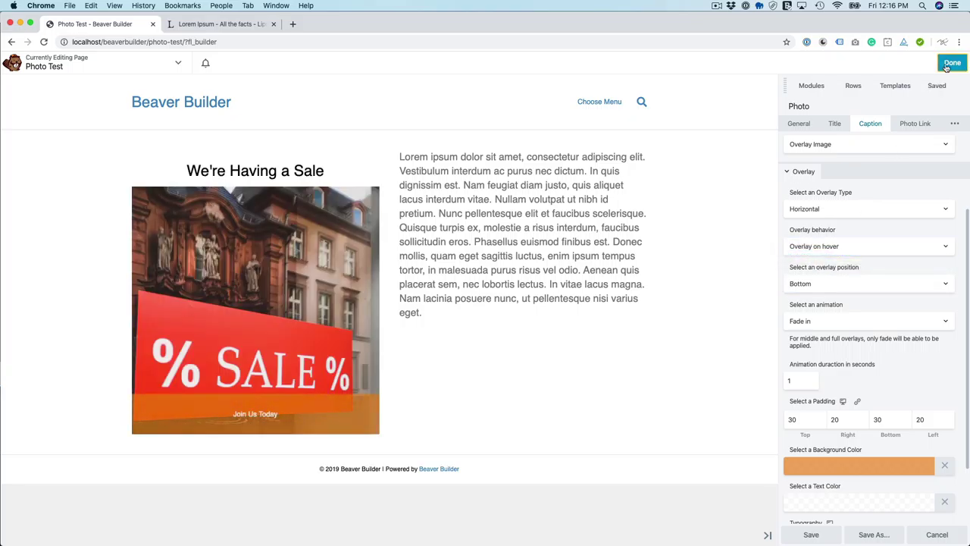
{"action": "left_click", "coordinate": [907, 61]}
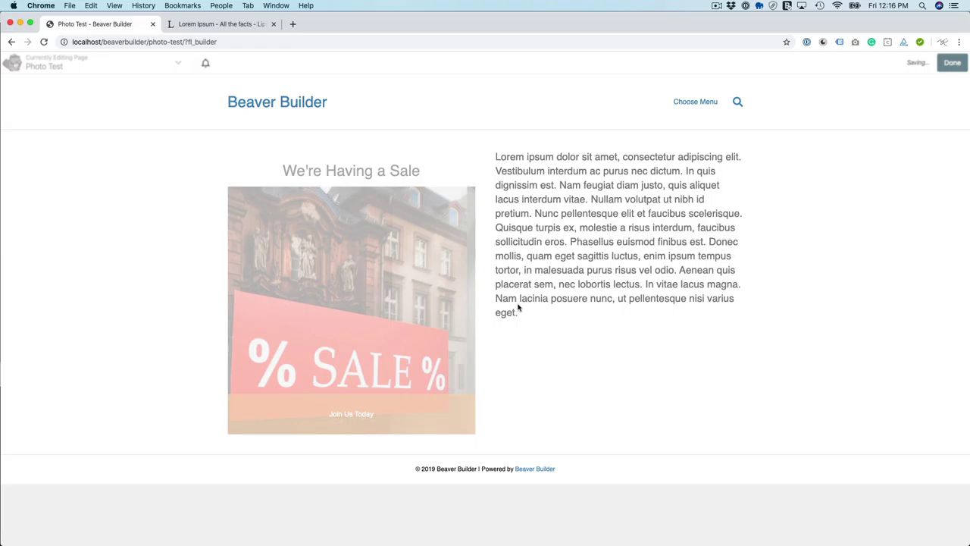
{"action": "mouse_move", "coordinate": [452, 349]}
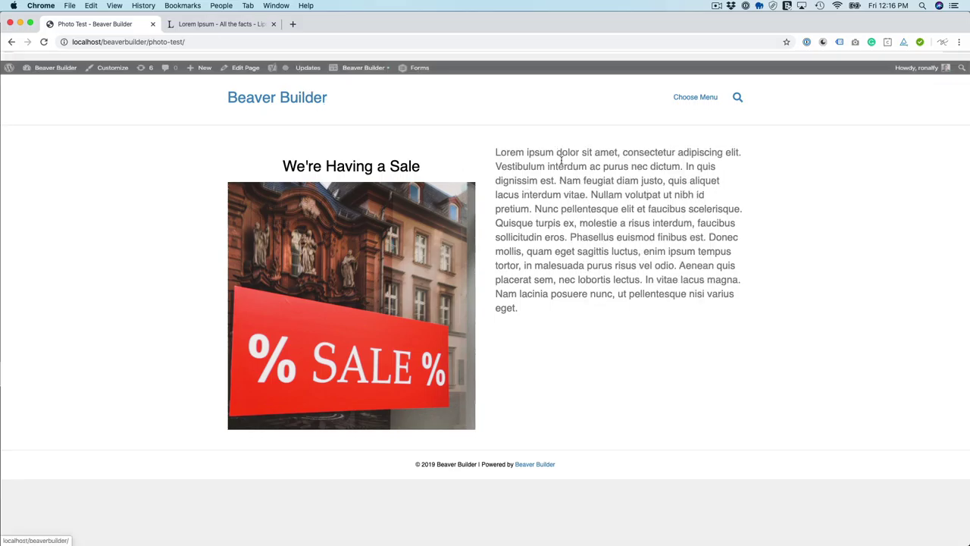
{"action": "left_click", "coordinate": [361, 63]}
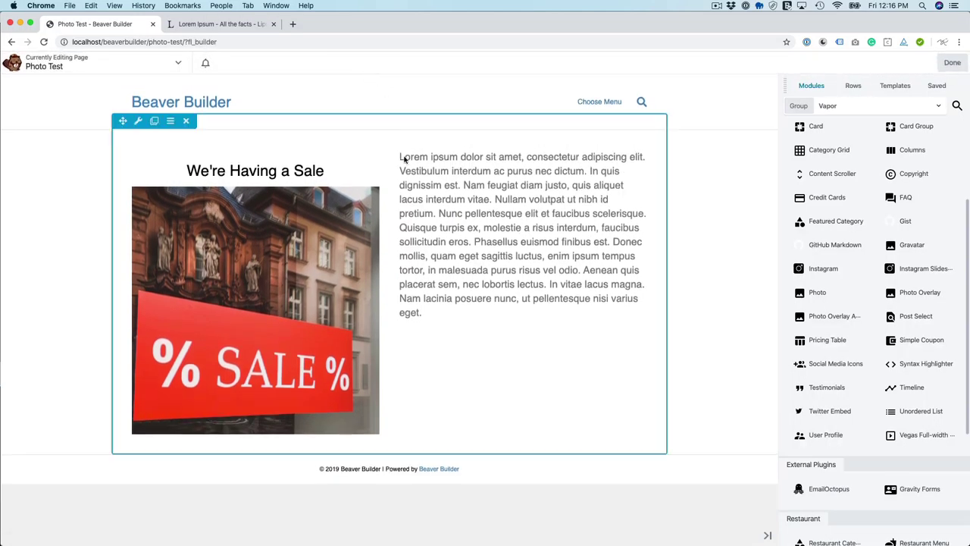
{"action": "left_click", "coordinate": [321, 238]}
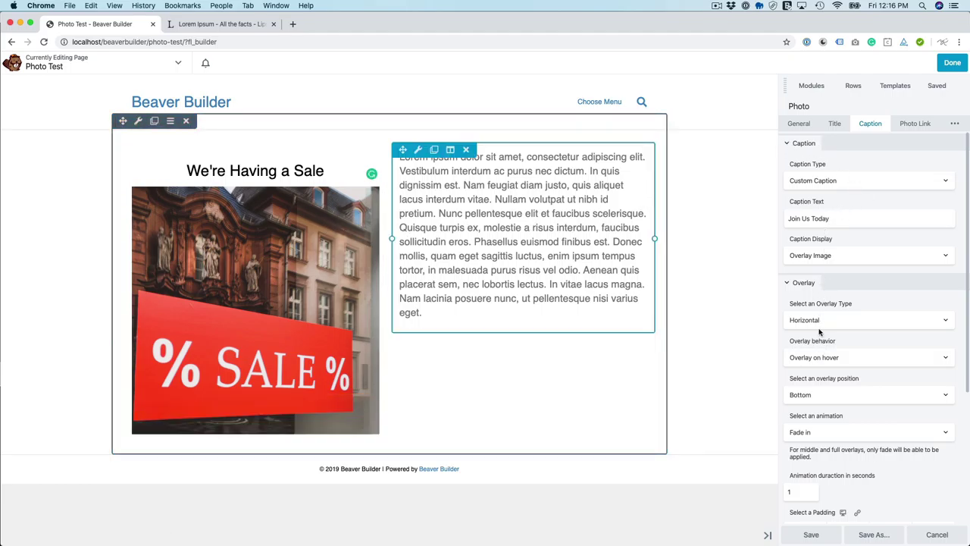
Step: Place the caption below the image with 20 padding on all four sides
{"action": "left_click", "coordinate": [825, 255]}
{"action": "left_click", "coordinate": [825, 246]}
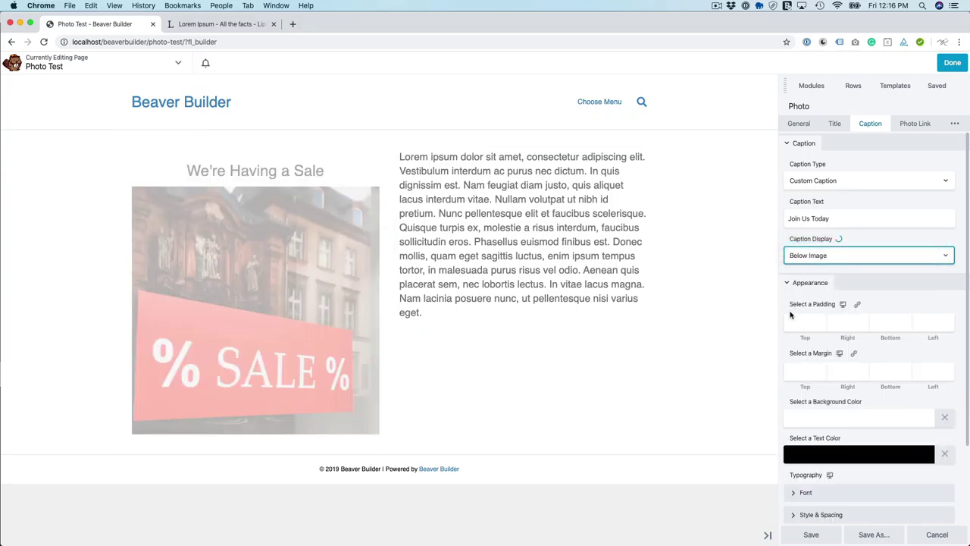
{"action": "left_click", "coordinate": [801, 322]}
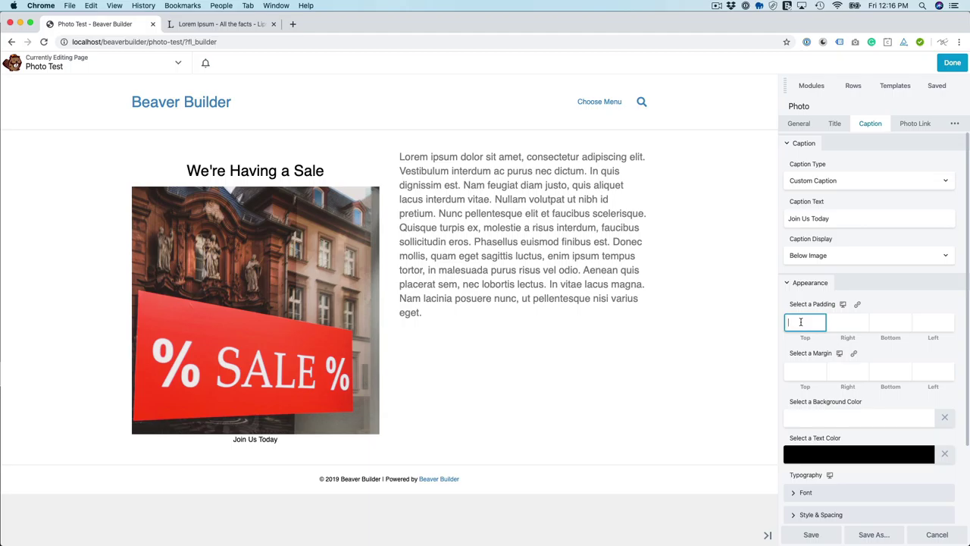
{"action": "type", "text": "20"}
{"action": "key", "text": "Tab"}
{"action": "type", "text": "20"}
{"action": "key", "text": "Tab"}
{"action": "type", "text": "20"}
{"action": "key", "text": "Tab"}
{"action": "type", "text": "20"}
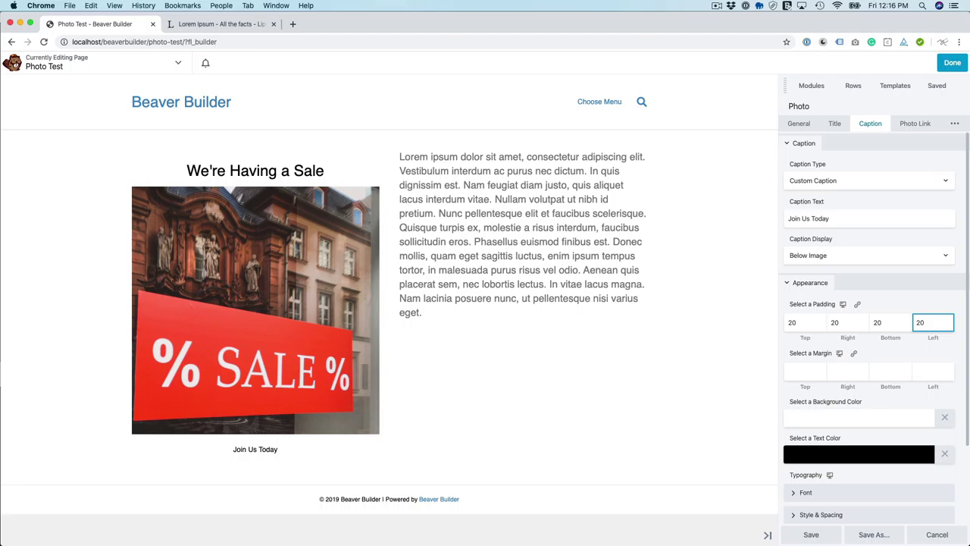
Step: Give the caption a light red #ff9c93 background and white text
{"action": "left_click", "coordinate": [821, 417]}
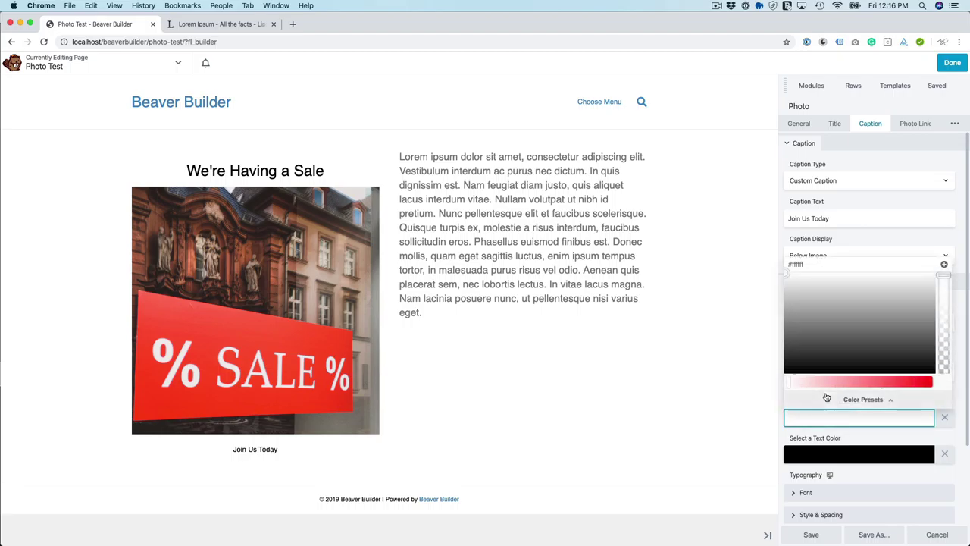
{"action": "left_click", "coordinate": [847, 382]}
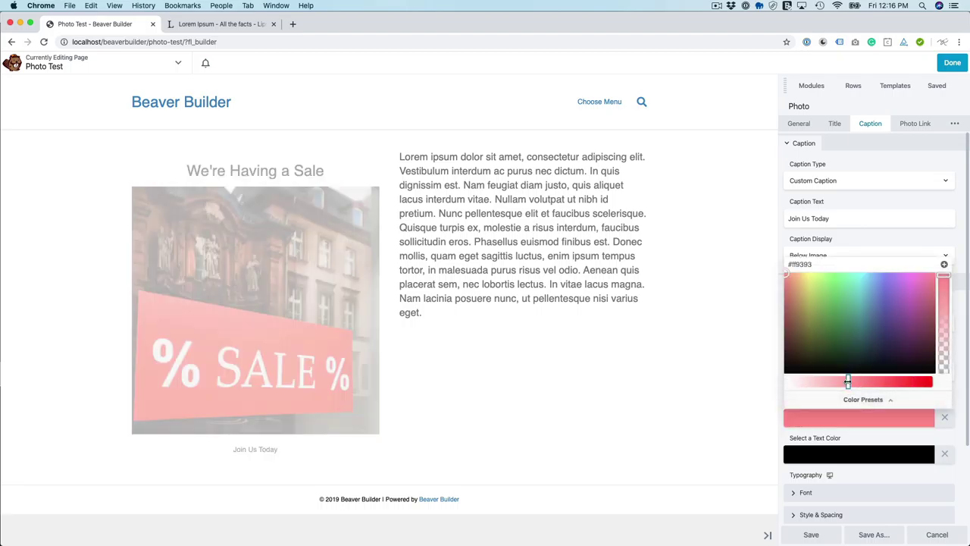
{"action": "left_click_drag", "start_coordinate": [798, 289], "coordinate": [797, 278]}
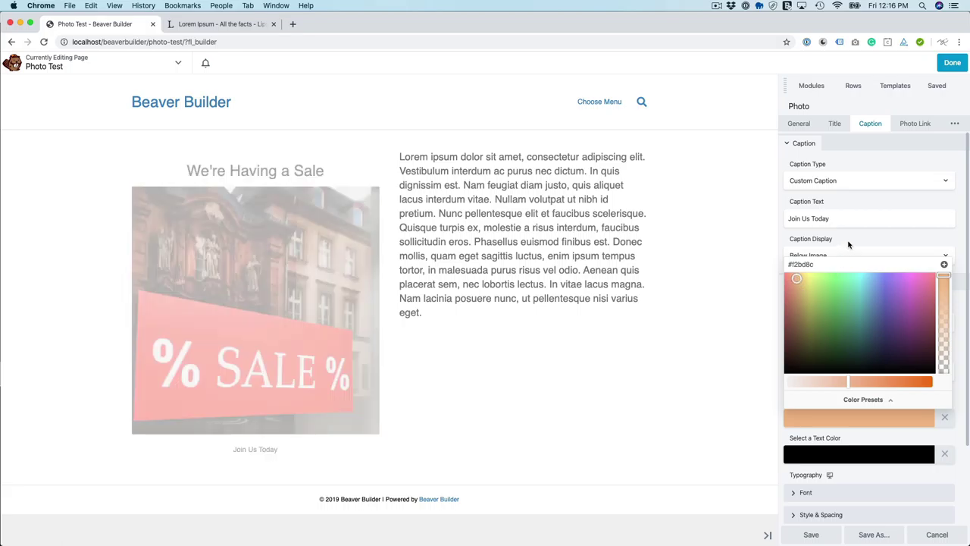
{"action": "left_click", "coordinate": [849, 246]}
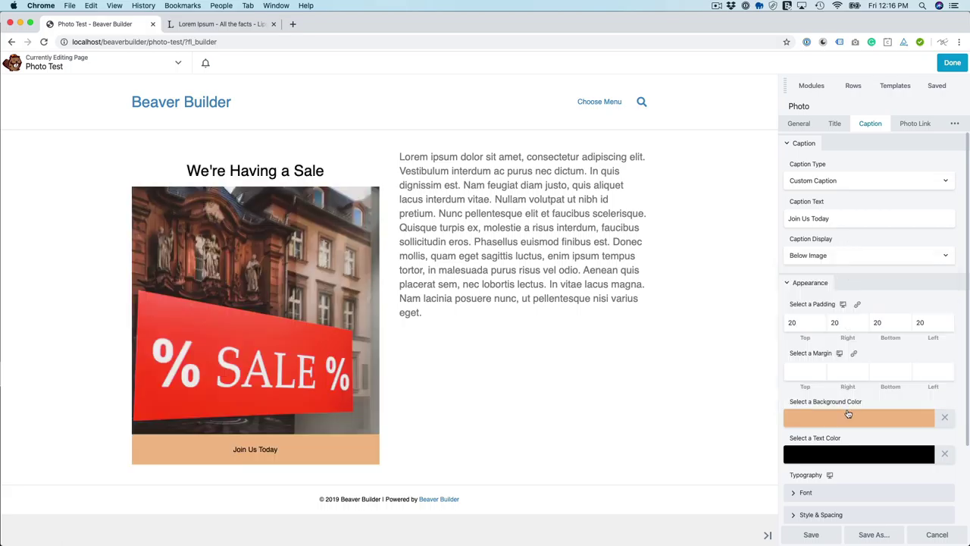
{"action": "left_click", "coordinate": [845, 452]}
{"action": "left_click_drag", "start_coordinate": [805, 346], "coordinate": [762, 293]}
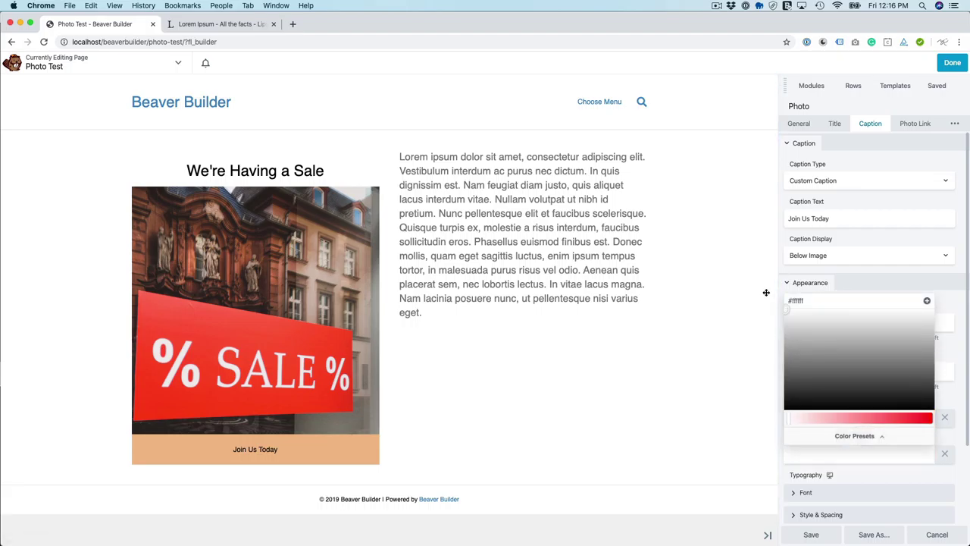
{"action": "left_click", "coordinate": [946, 304]}
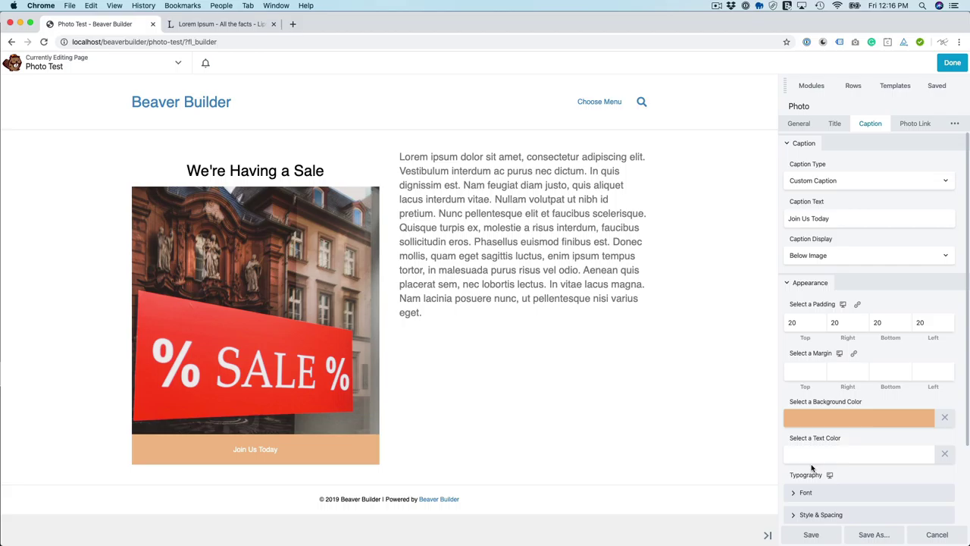
{"action": "left_click", "coordinate": [834, 418]}
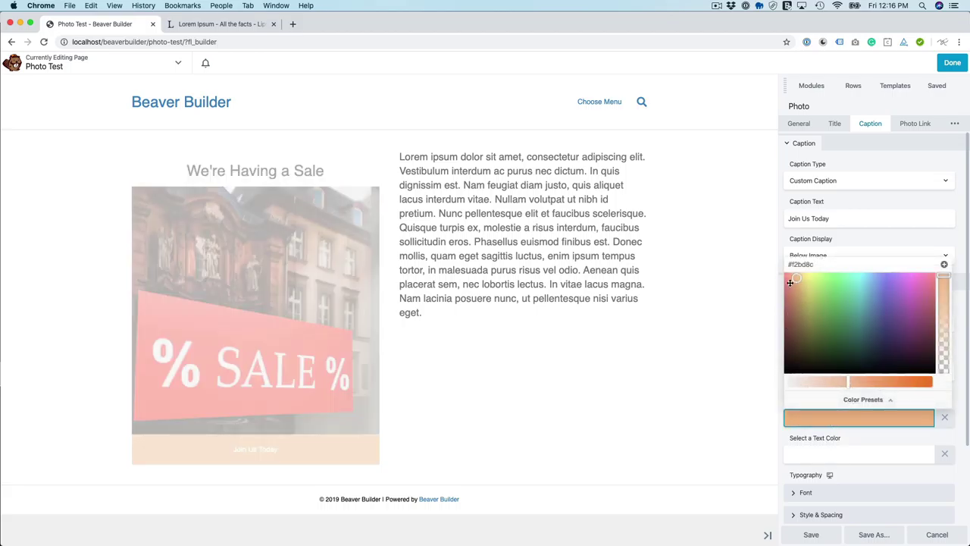
{"action": "left_click_drag", "start_coordinate": [788, 311], "coordinate": [788, 273]}
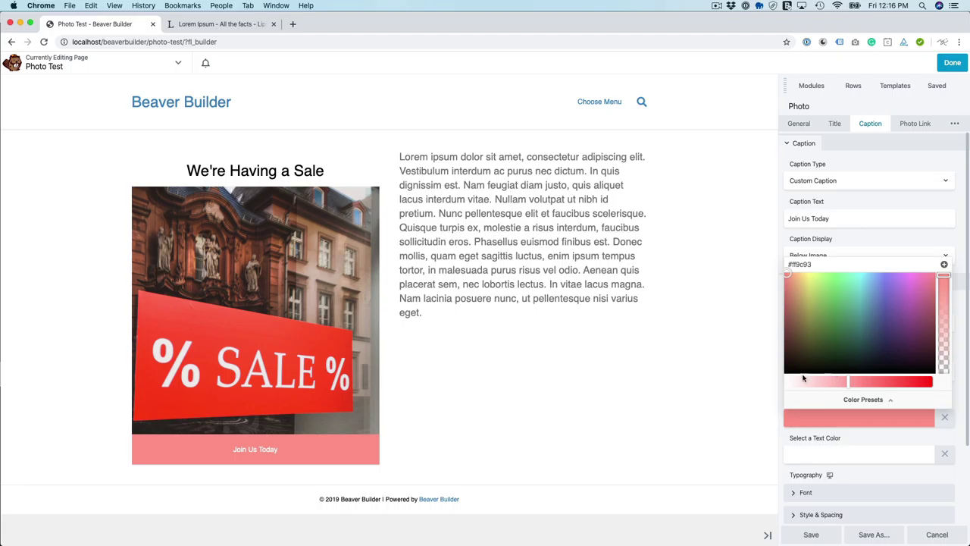
{"action": "left_click", "coordinate": [873, 241]}
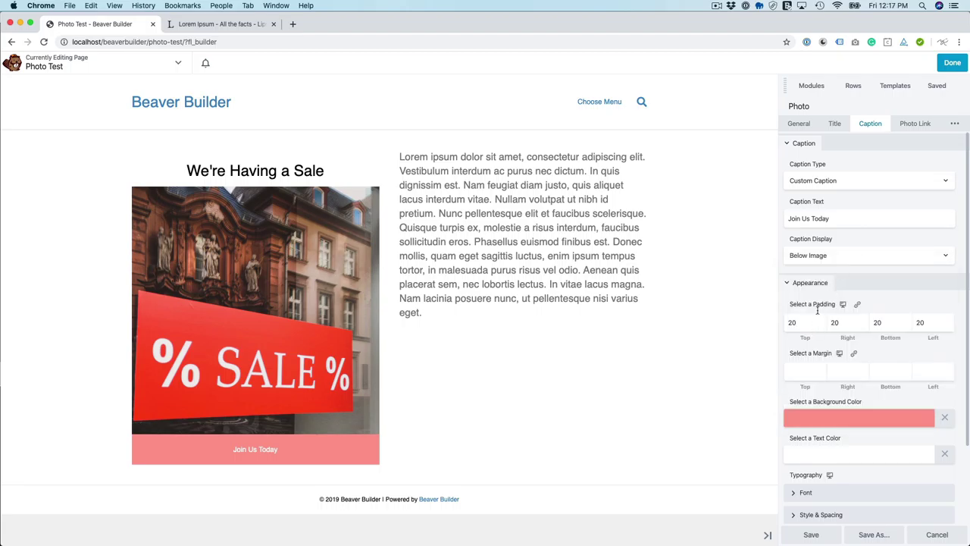
{"action": "left_click", "coordinate": [798, 124]}
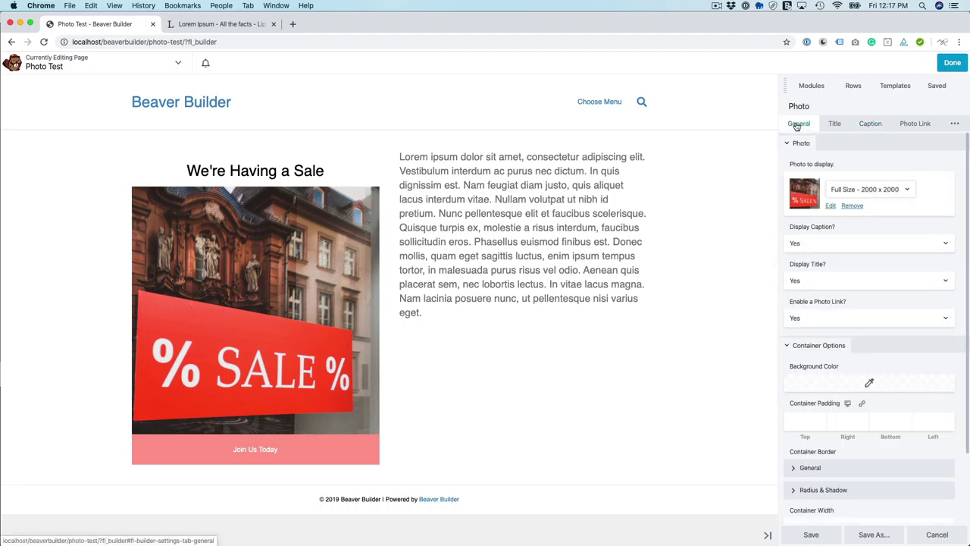
Step: Hide the photo title and give the container a bright green #00ff04 background
{"action": "left_click", "coordinate": [812, 282]}
{"action": "left_click", "coordinate": [812, 273]}
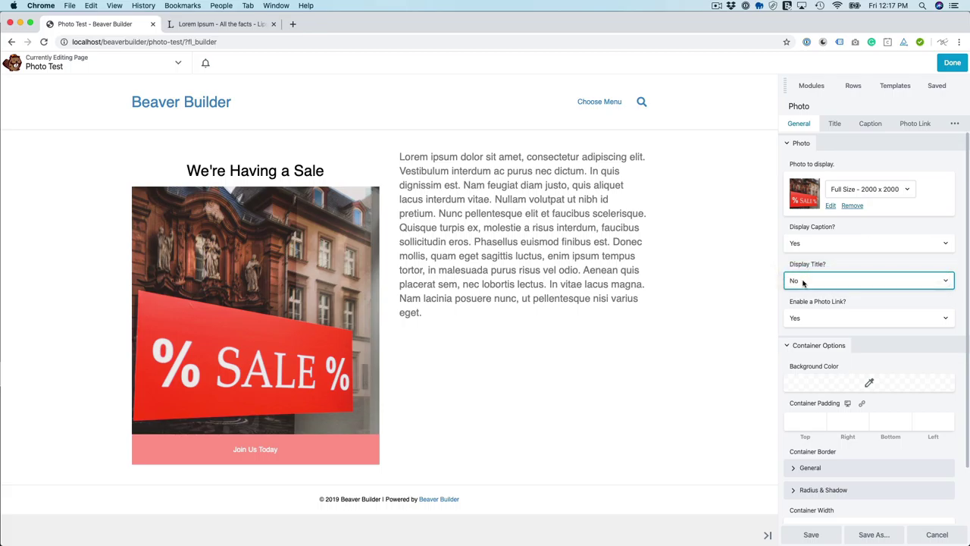
{"action": "scroll", "coordinate": [814, 354], "scroll_direction": "down", "scroll_amount": 3}
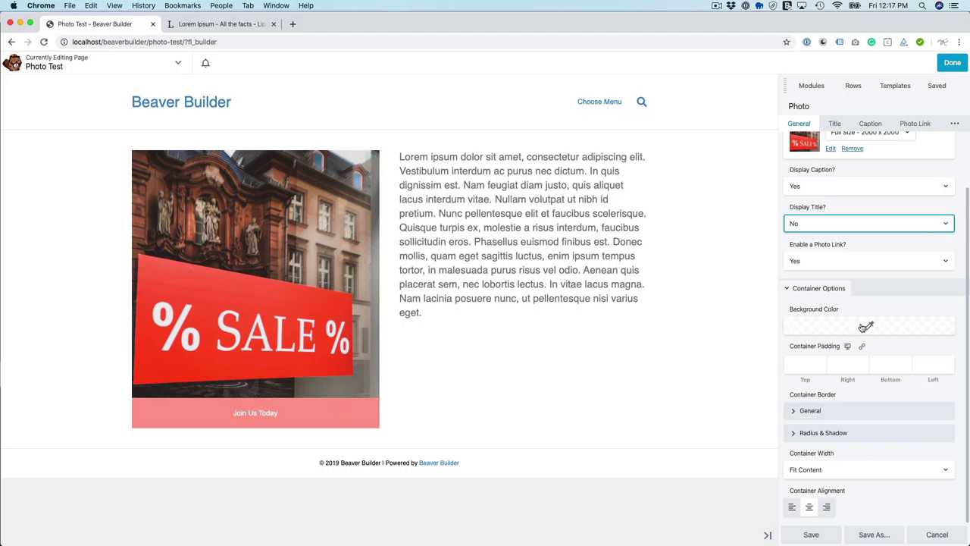
{"action": "left_click", "coordinate": [854, 328]}
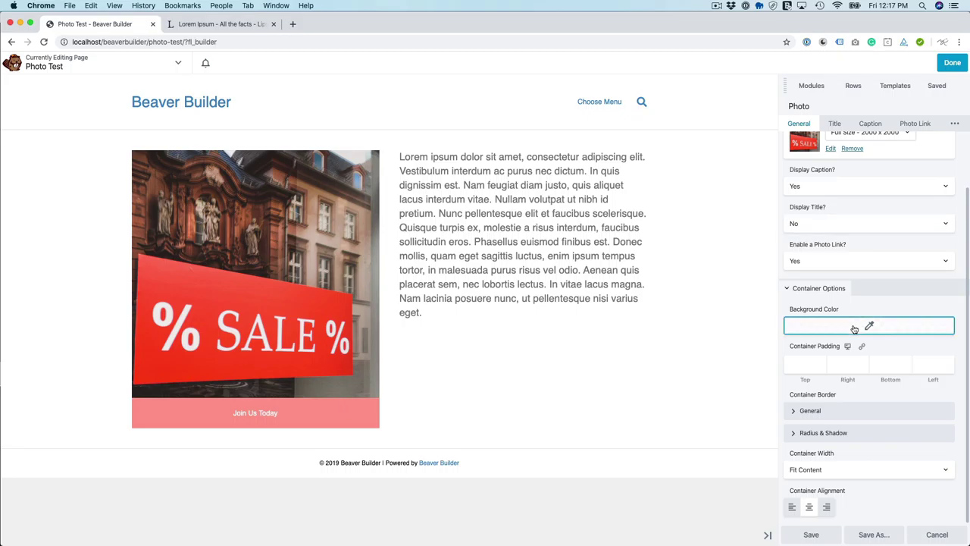
{"action": "left_click", "coordinate": [833, 356]}
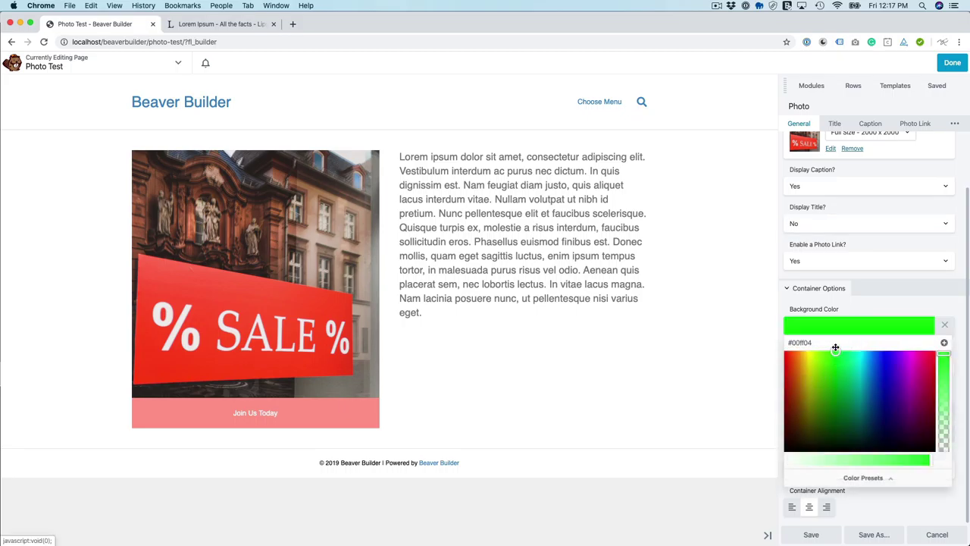
{"action": "left_click", "coordinate": [859, 313]}
Step: Set the container padding to 30 on top, right, bottom and left
{"action": "left_click", "coordinate": [812, 365]}
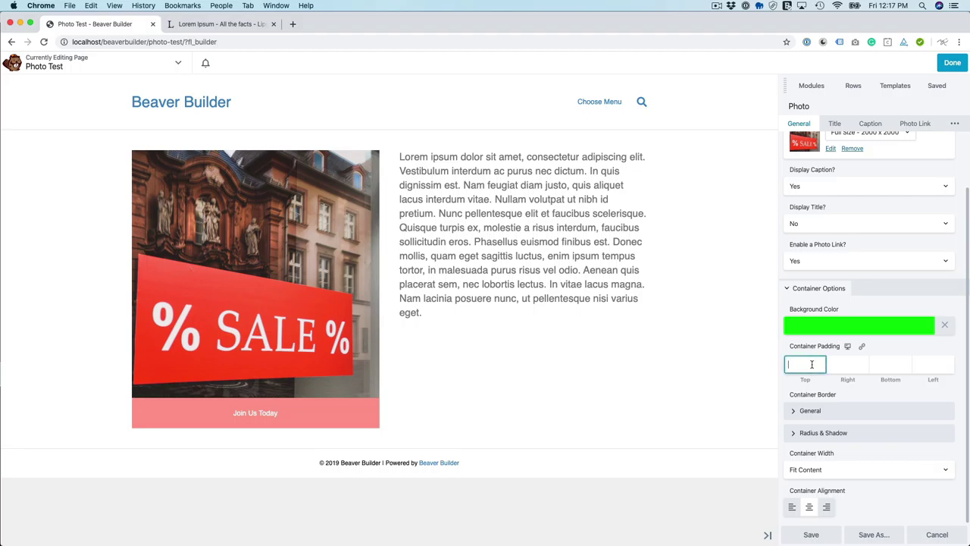
{"action": "type", "text": "30"}
{"action": "key", "text": "Tab"}
{"action": "type", "text": "30"}
{"action": "key", "text": "Tab"}
{"action": "type", "text": "30"}
{"action": "key", "text": "Tab"}
{"action": "type", "text": "30"}
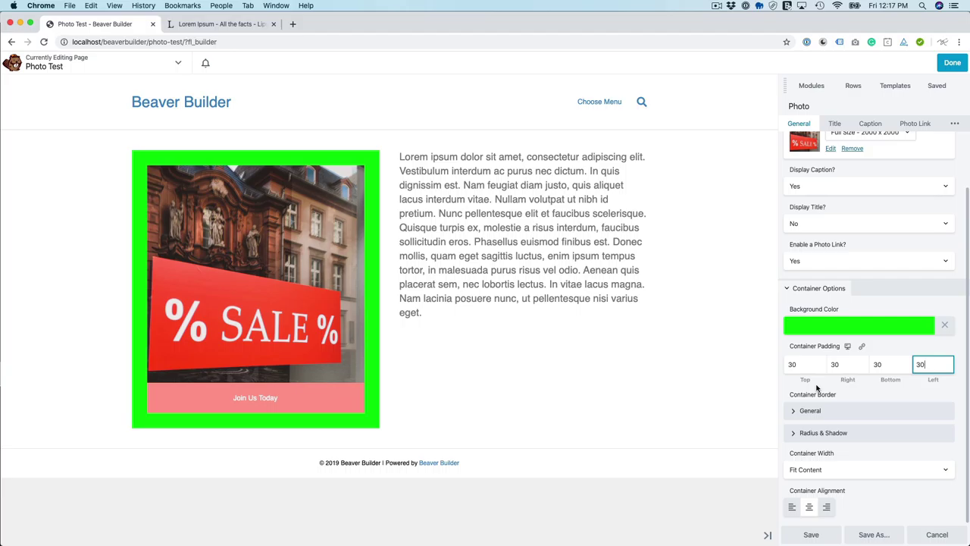
Step: Make the container border solid and black
{"action": "left_click", "coordinate": [810, 411]}
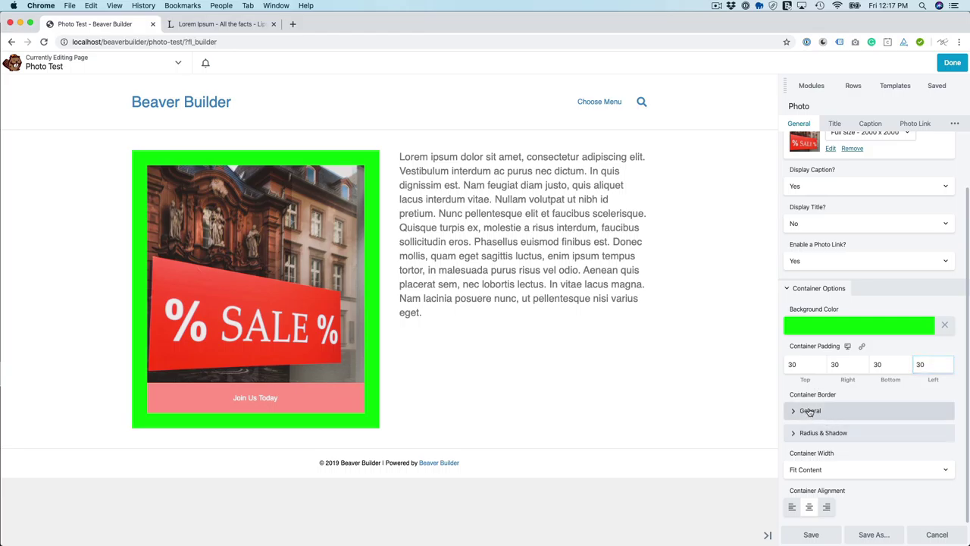
{"action": "left_click", "coordinate": [823, 443]}
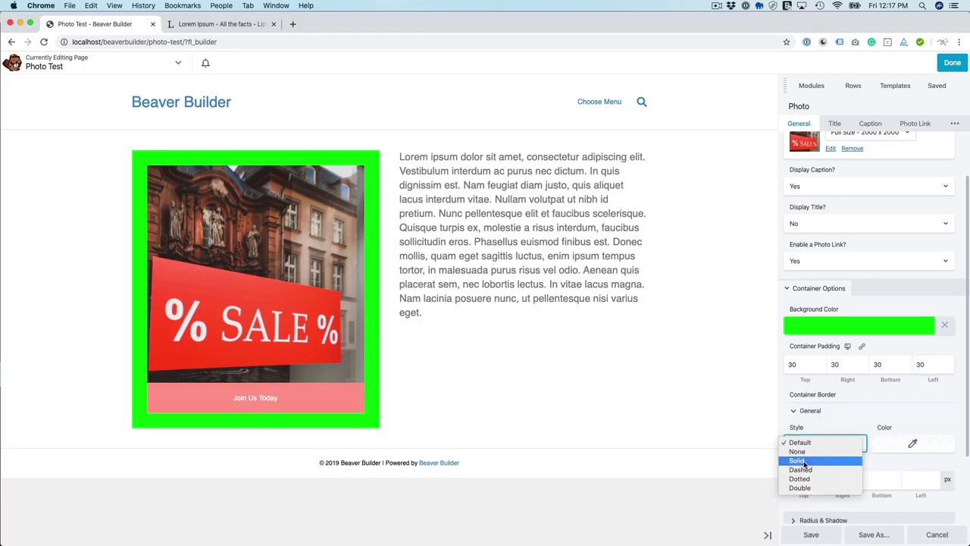
{"action": "left_click", "coordinate": [913, 446]}
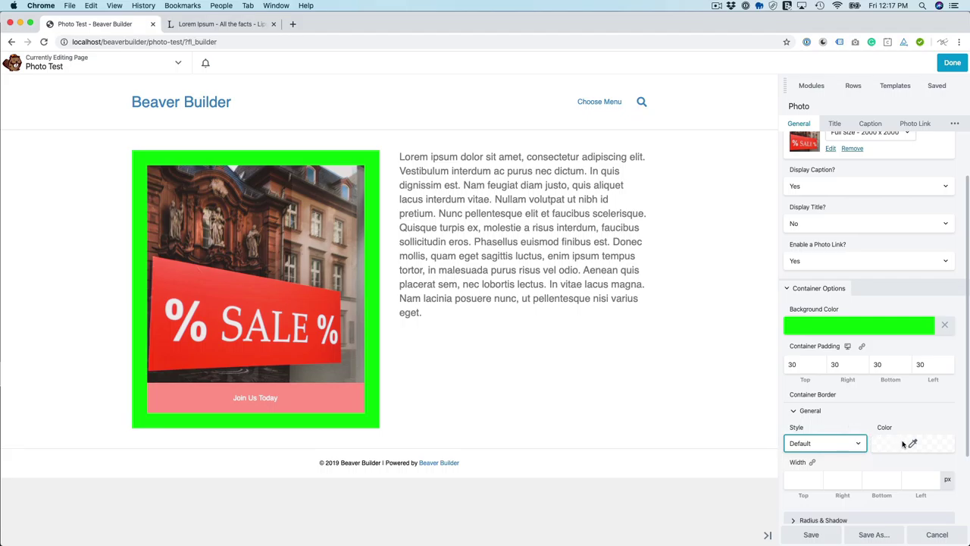
{"action": "left_click", "coordinate": [906, 443]}
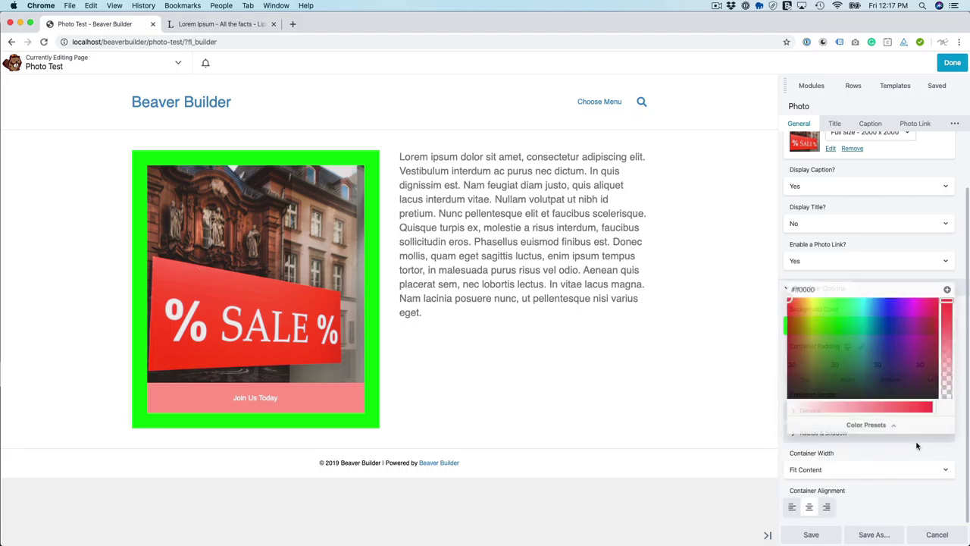
{"action": "left_click_drag", "start_coordinate": [800, 391], "coordinate": [778, 396]}
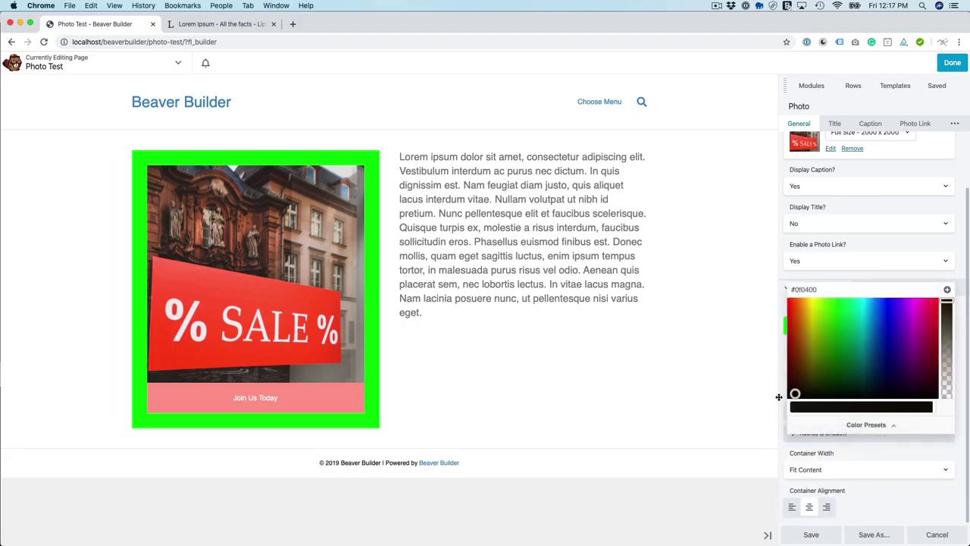
{"action": "left_click", "coordinate": [885, 430]}
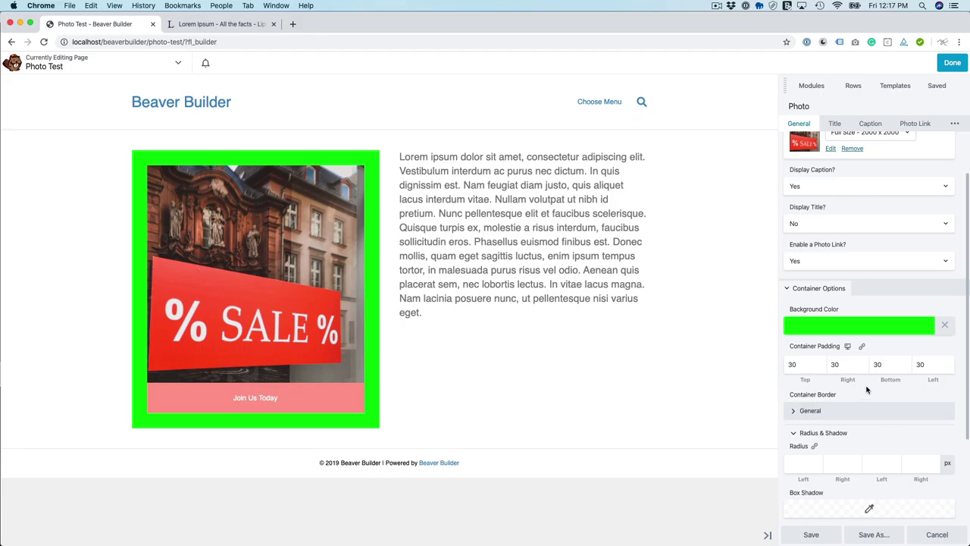
Step: Set the container border width to 10 on every side
{"action": "scroll", "coordinate": [849, 399], "scroll_direction": "down", "scroll_amount": 2}
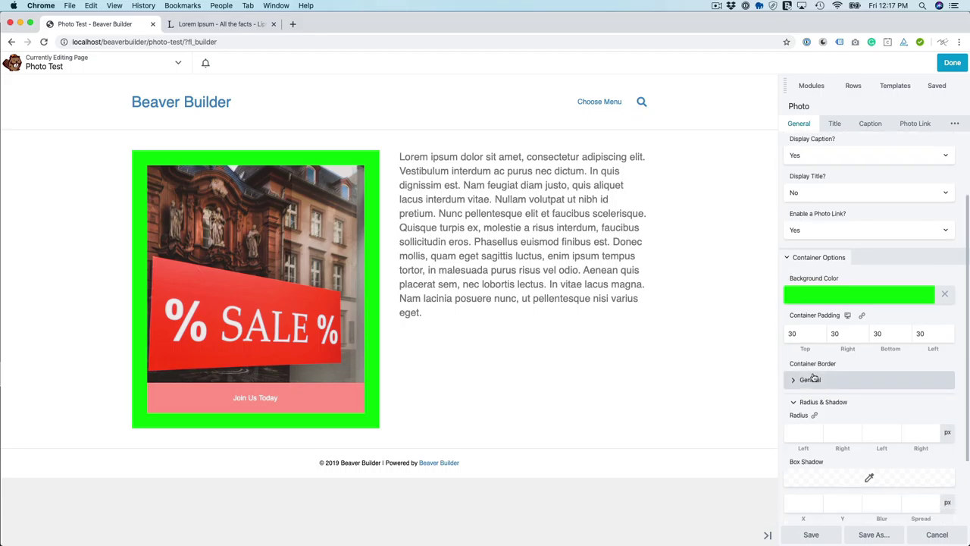
{"action": "left_click", "coordinate": [806, 380]}
{"action": "left_click", "coordinate": [808, 446]}
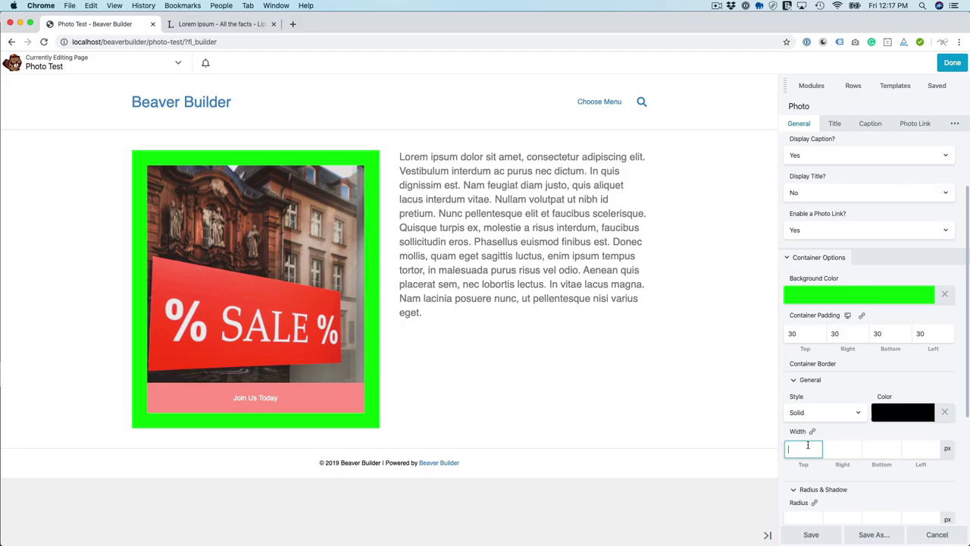
{"action": "type", "text": "10"}
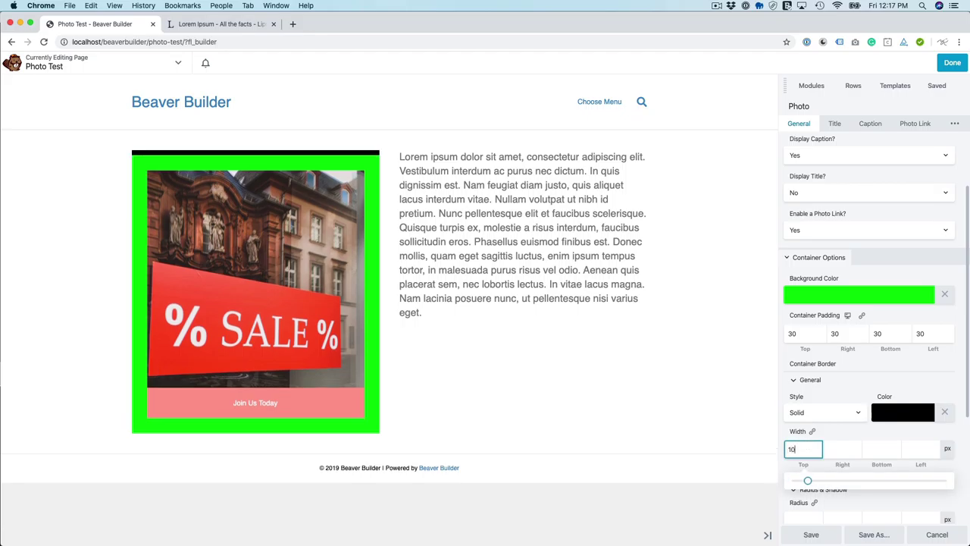
{"action": "key", "text": "Tab"}
{"action": "type", "text": "10"}
{"action": "key", "text": "Tab"}
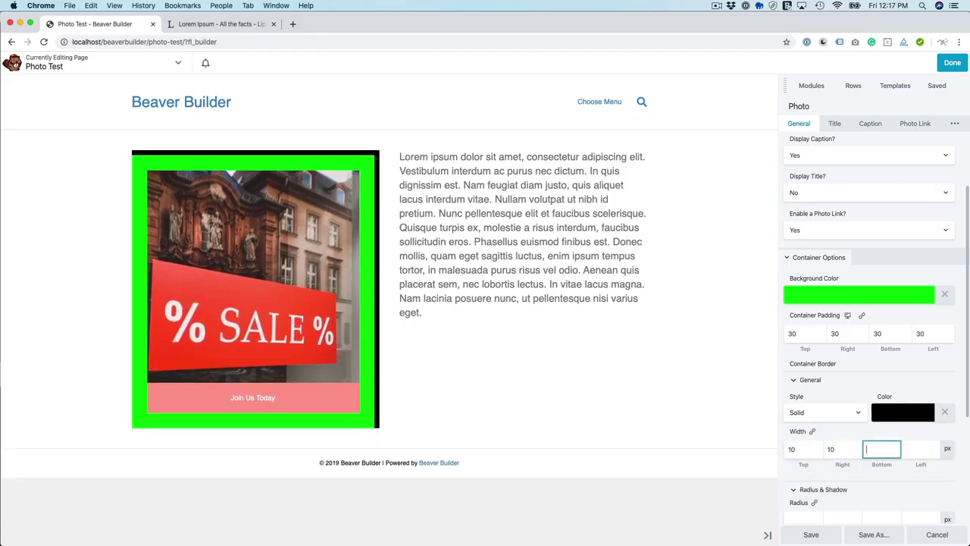
{"action": "type", "text": "10"}
{"action": "key", "text": "Tab"}
{"action": "type", "text": "10"}
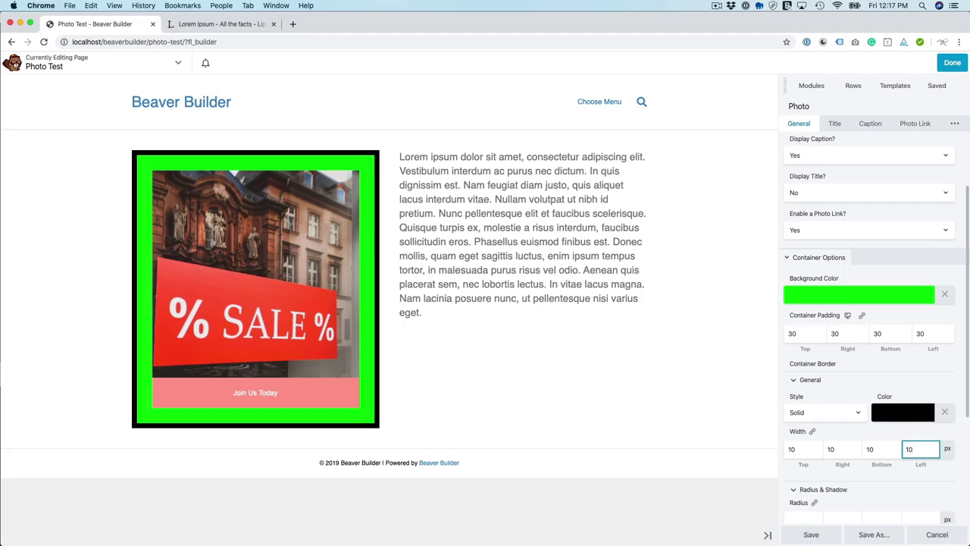
Step: Change the top container padding to 15 and save the photo settings
{"action": "double_click", "coordinate": [806, 334]}
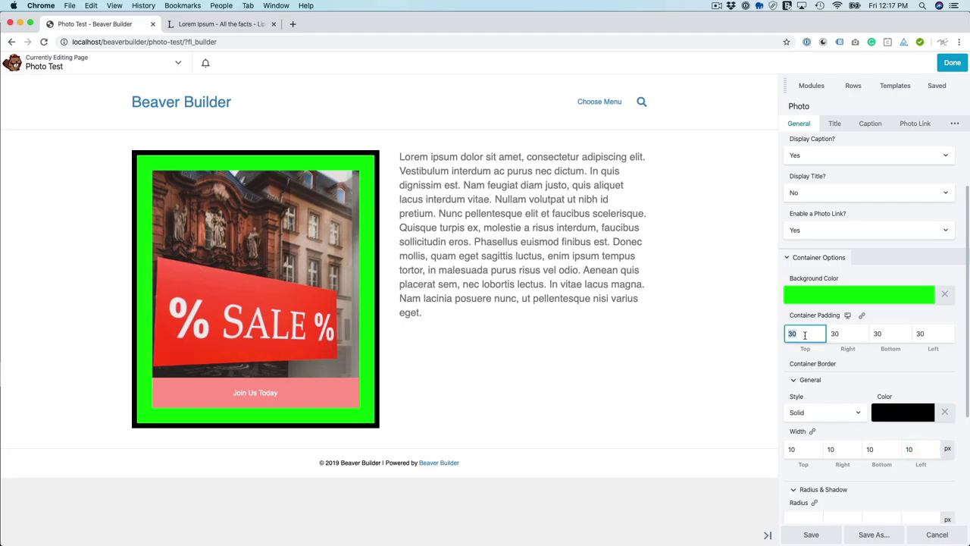
{"action": "type", "text": "1"}
{"action": "key", "text": "Tab"}
{"action": "key", "text": "Return"}
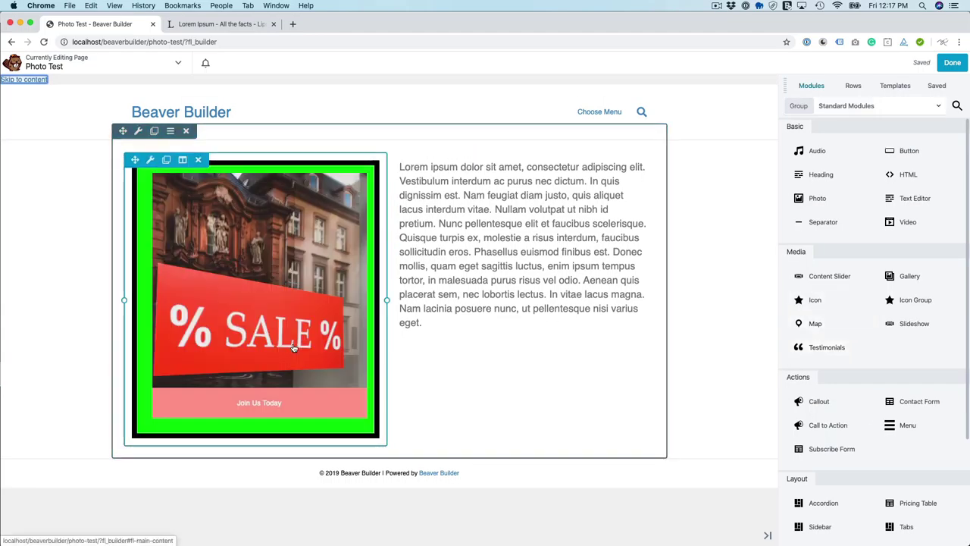
{"action": "left_click", "coordinate": [294, 335]}
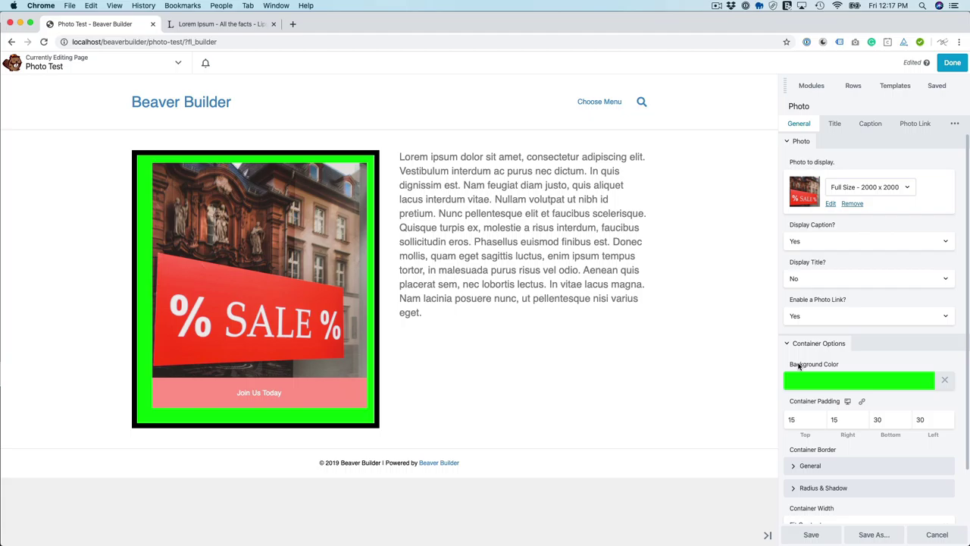
Step: Change the bottom and left container padding from 30 to 15
{"action": "scroll", "coordinate": [895, 397], "scroll_direction": "down", "scroll_amount": 1}
{"action": "double_click", "coordinate": [887, 407]}
{"action": "scroll", "coordinate": [827, 399], "scroll_direction": "down", "scroll_amount": 1}
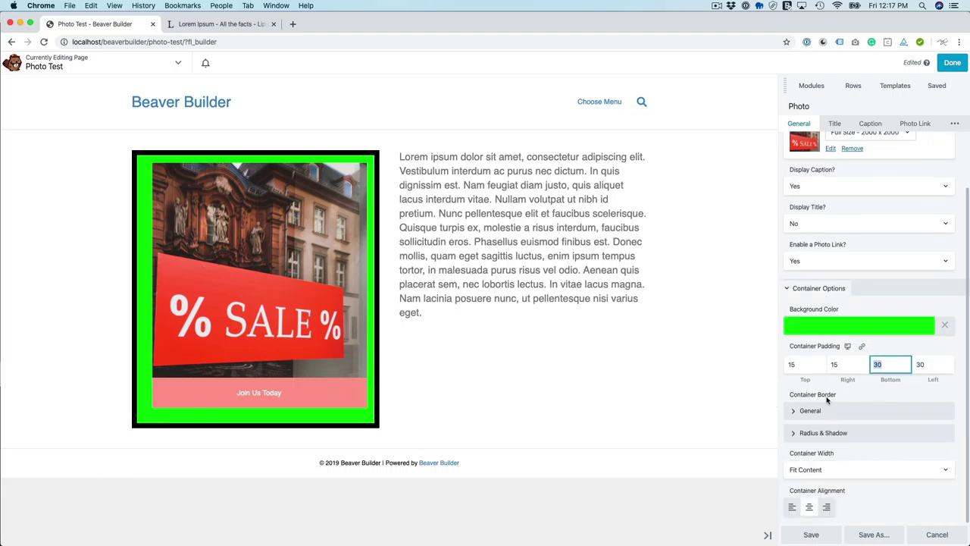
{"action": "left_click", "coordinate": [811, 409]}
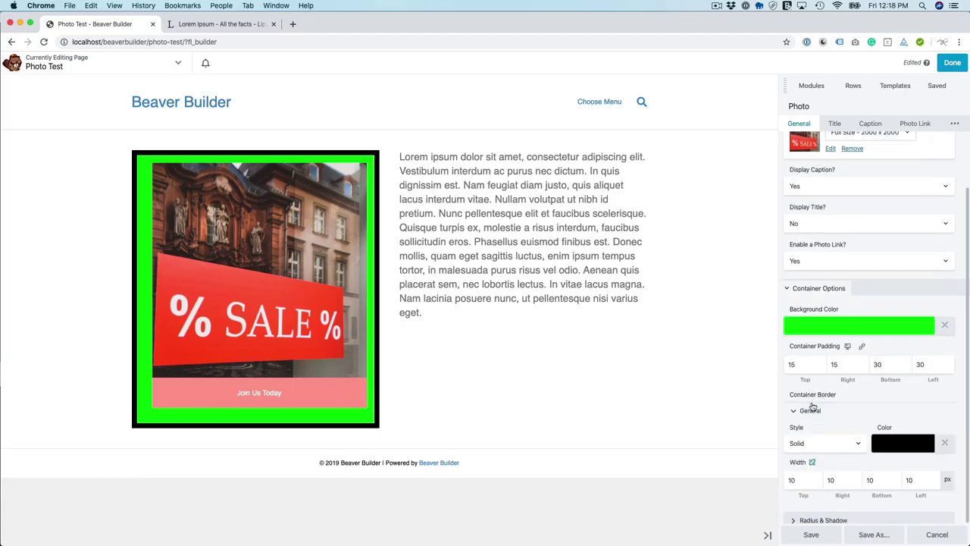
{"action": "left_click", "coordinate": [882, 369]}
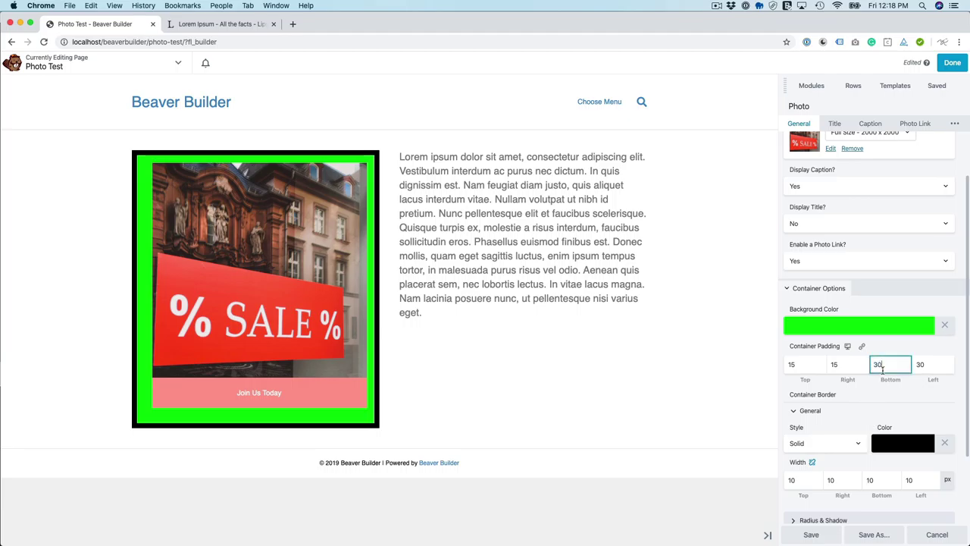
{"action": "type", "text": "15"}
{"action": "left_click", "coordinate": [935, 365]}
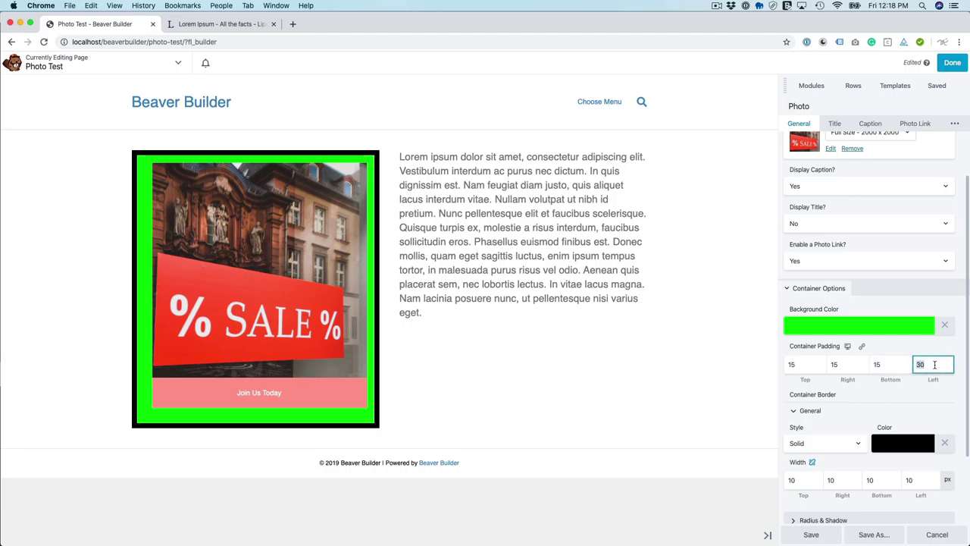
{"action": "type", "text": "15"}
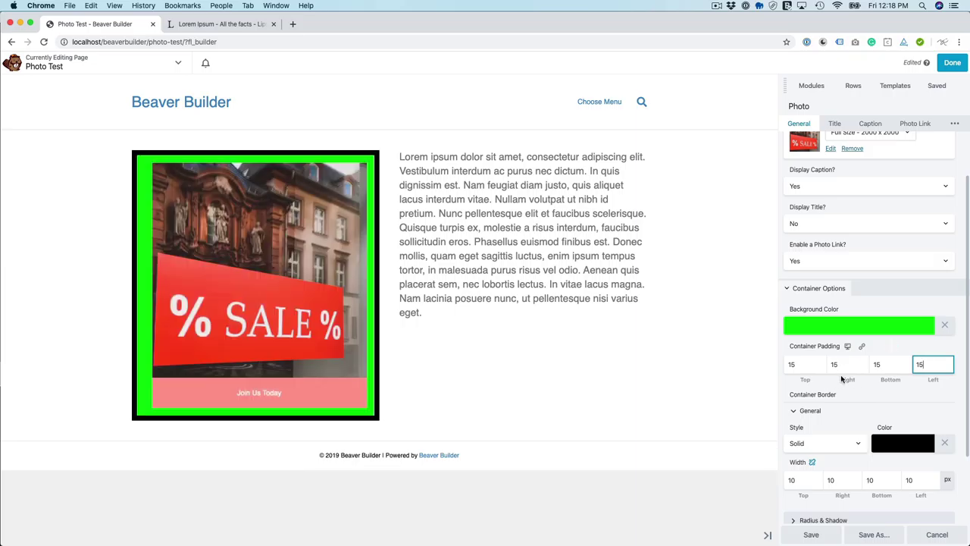
{"action": "left_click", "coordinate": [895, 401]}
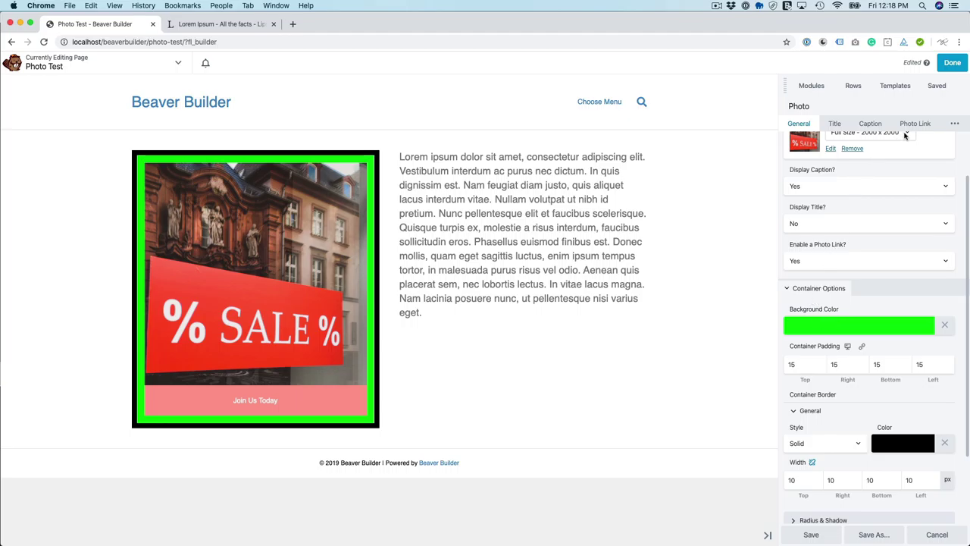
Step: In the Effects settings, give the image a solid red border of width 5
{"action": "left_click", "coordinate": [954, 124]}
{"action": "left_click", "coordinate": [808, 147]}
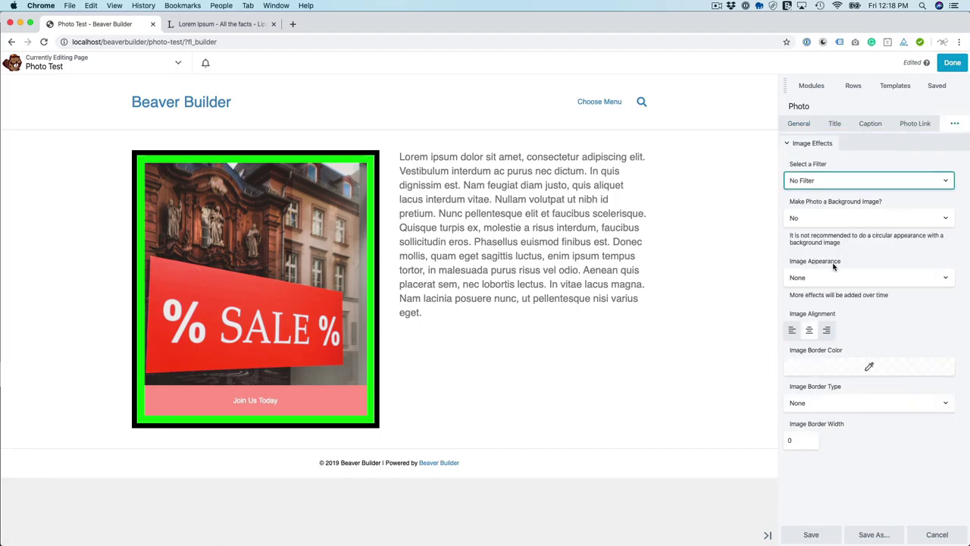
{"action": "left_click", "coordinate": [863, 368]}
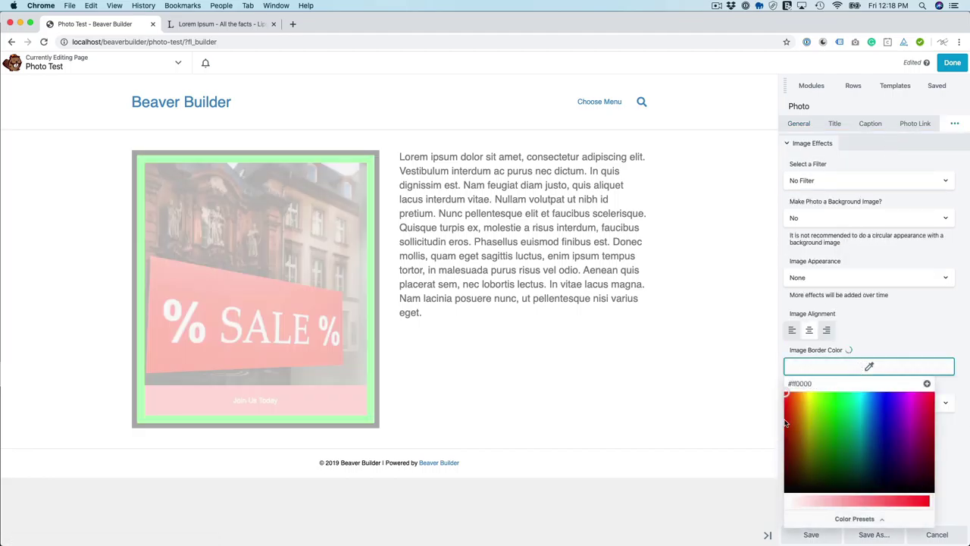
{"action": "left_click", "coordinate": [786, 394]}
{"action": "left_click", "coordinate": [872, 335]}
{"action": "left_click", "coordinate": [825, 400]}
{"action": "left_click", "coordinate": [815, 412]}
{"action": "left_click", "coordinate": [804, 437]}
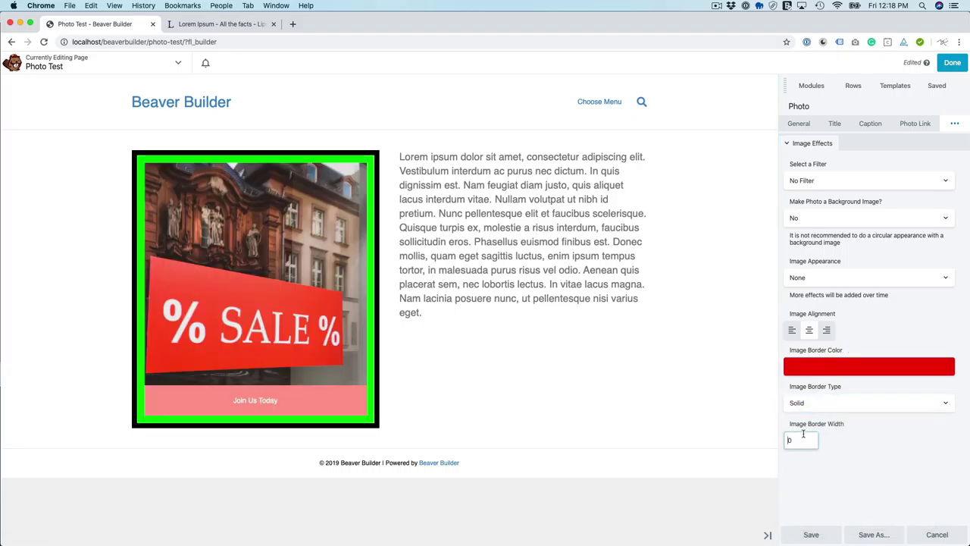
{"action": "type", "text": "5"}
{"action": "key", "text": "Tab"}
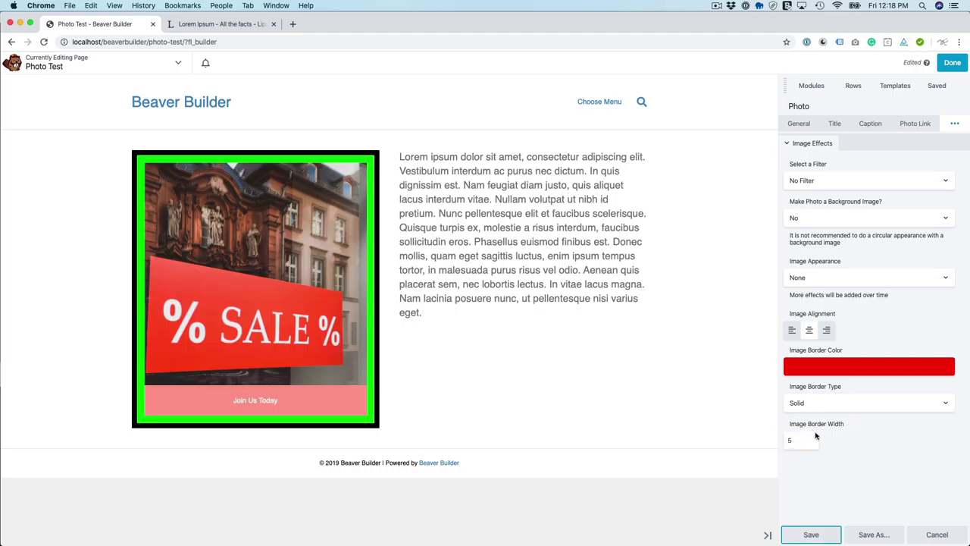
{"action": "left_click", "coordinate": [835, 457]}
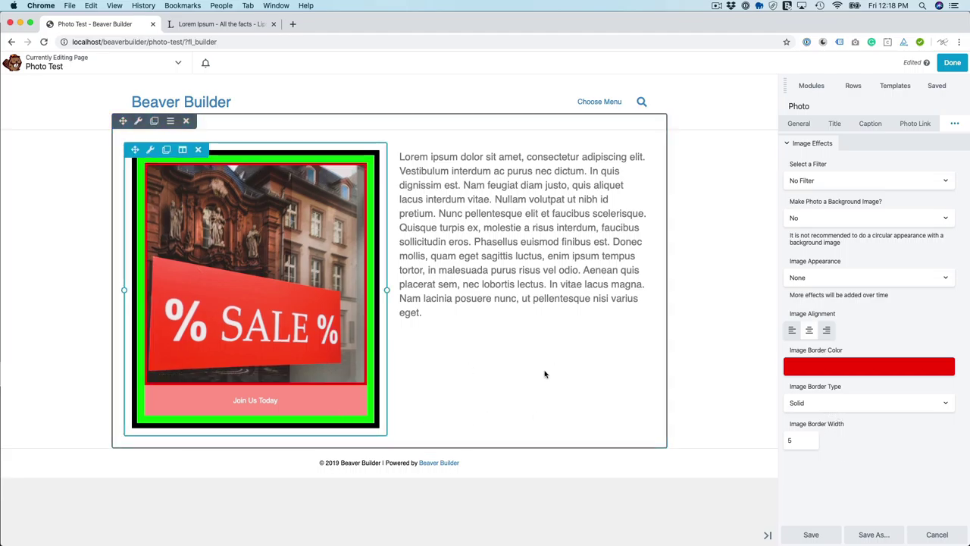
Step: Set Display Caption to No in the photo's General settings
{"action": "left_click", "coordinate": [799, 124]}
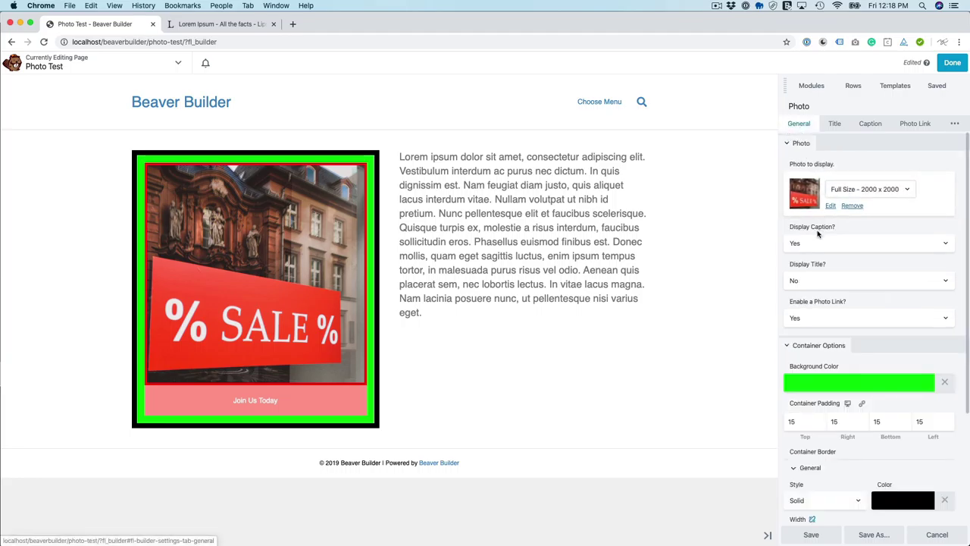
{"action": "left_click", "coordinate": [805, 243]}
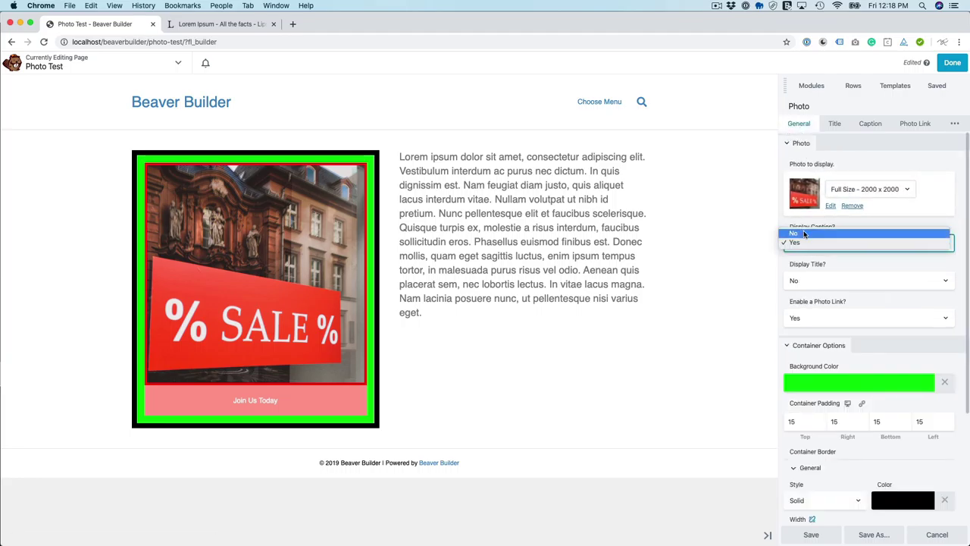
{"action": "left_click", "coordinate": [835, 262]}
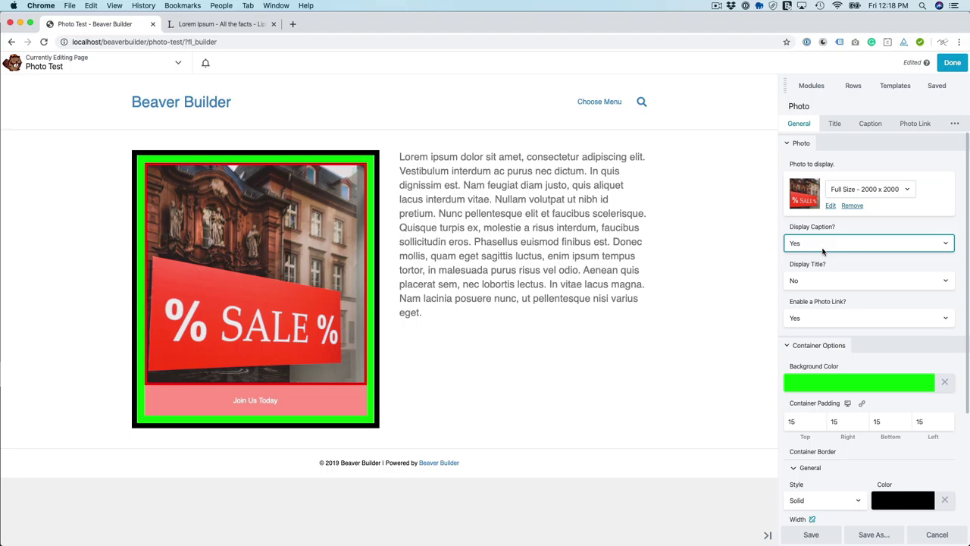
{"action": "left_click", "coordinate": [815, 243]}
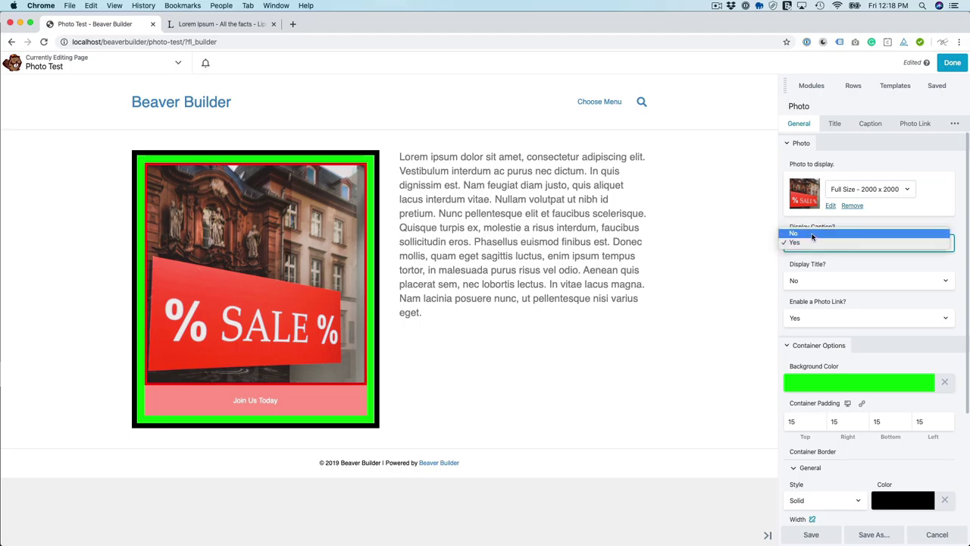
{"action": "left_click", "coordinate": [814, 234]}
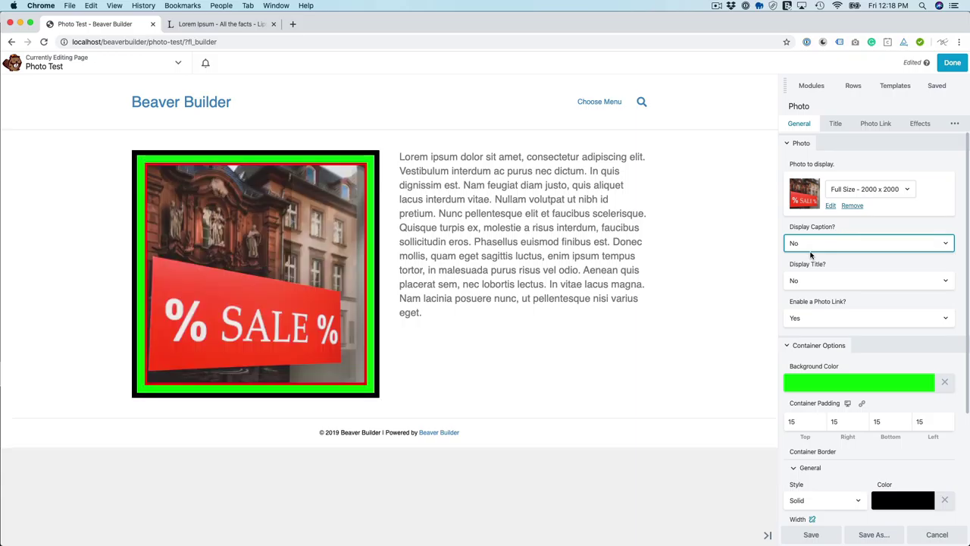
{"action": "left_click", "coordinate": [854, 189]}
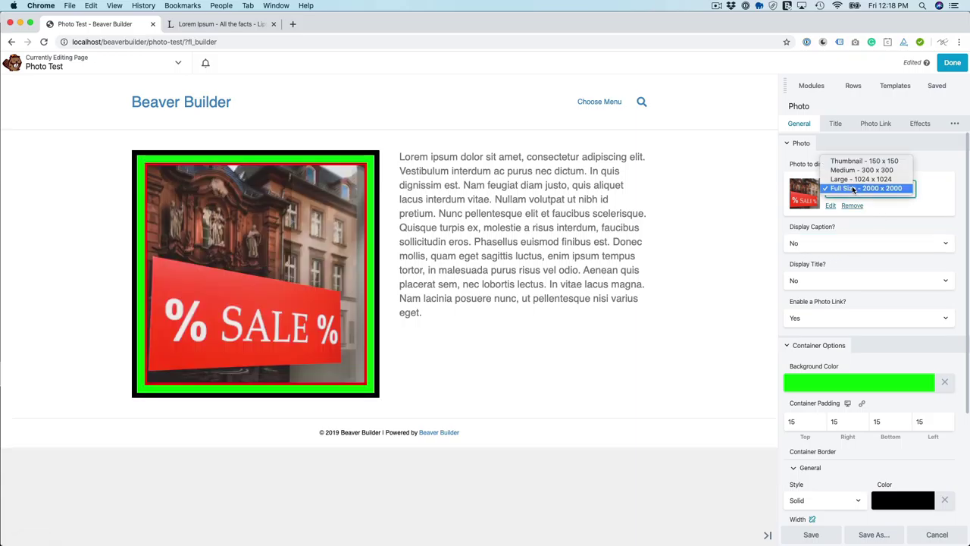
{"action": "left_click", "coordinate": [853, 180]}
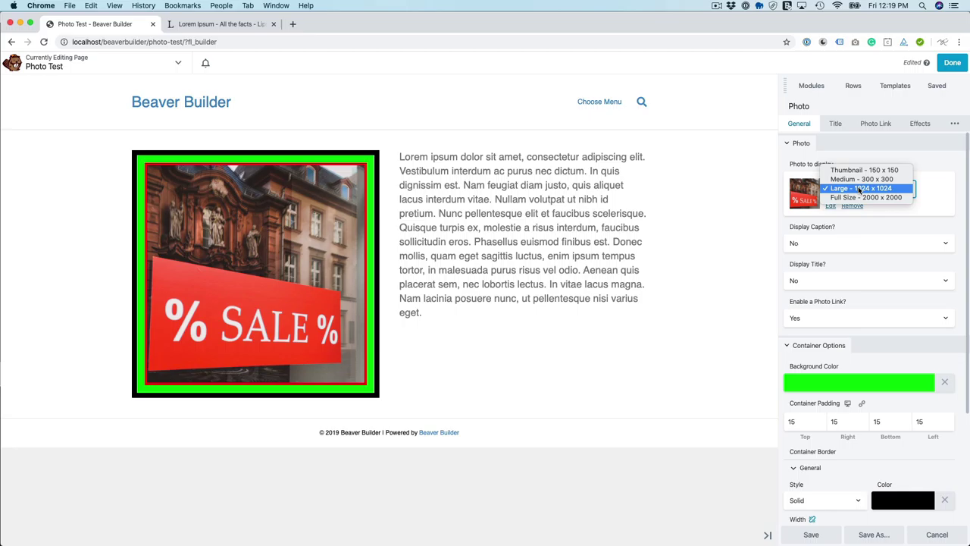
{"action": "left_click", "coordinate": [859, 179]}
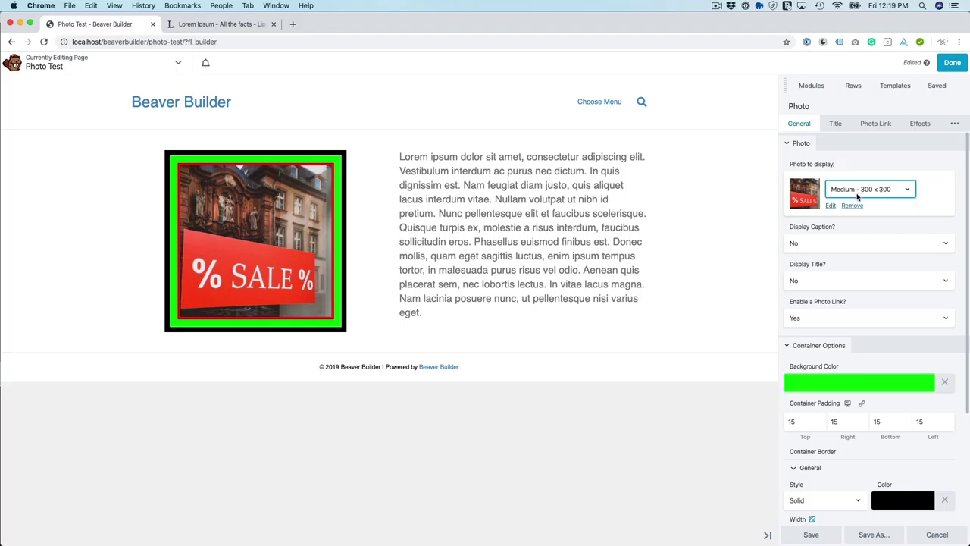
{"action": "left_click", "coordinate": [858, 196]}
{"action": "left_click", "coordinate": [846, 204]}
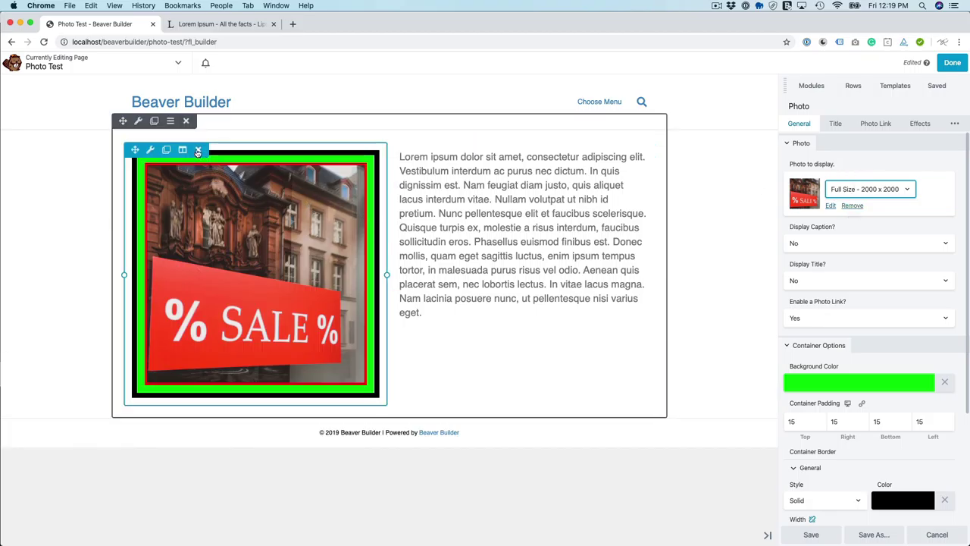
{"action": "left_click", "coordinate": [197, 150]}
Step: Delete the old photo module and drag a Vapor Photo module into the empty left column
{"action": "left_click", "coordinate": [568, 99]}
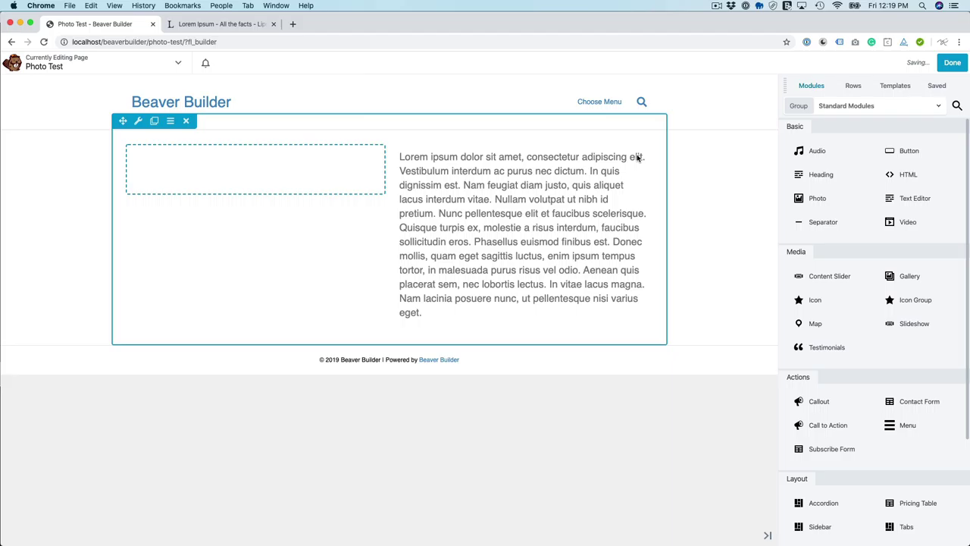
{"action": "left_click", "coordinate": [834, 110]}
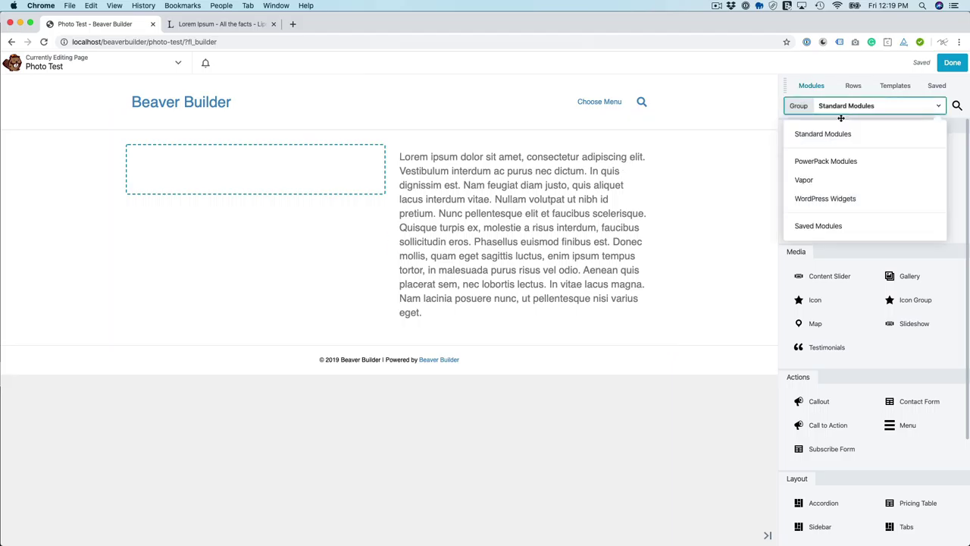
{"action": "left_click", "coordinate": [820, 177]}
{"action": "scroll", "coordinate": [812, 296], "scroll_direction": "down", "scroll_amount": 5}
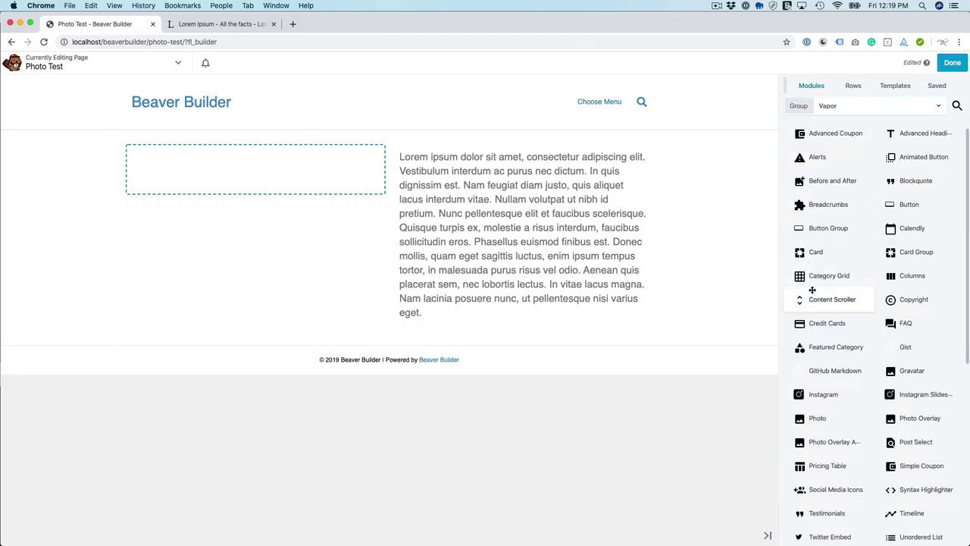
{"action": "left_click_drag", "start_coordinate": [817, 277], "coordinate": [292, 206]}
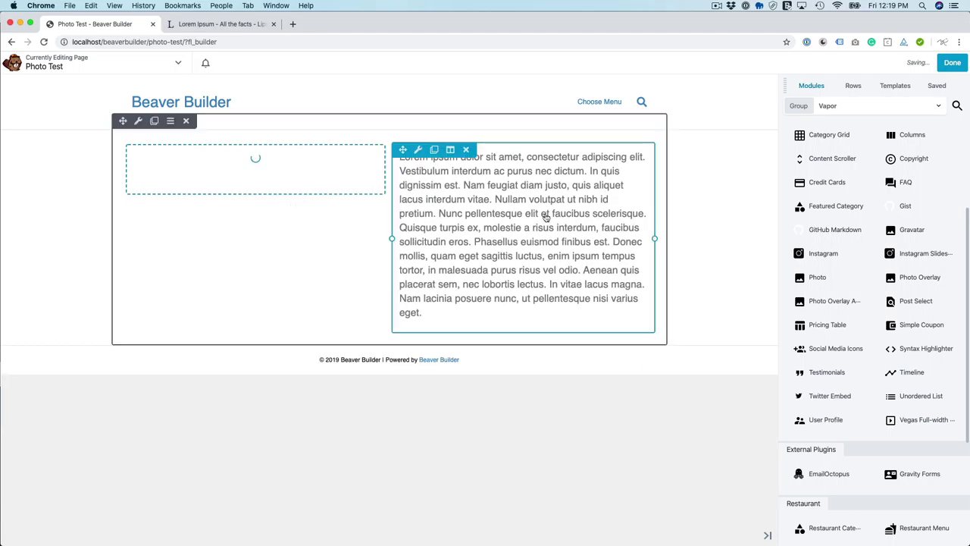
Step: Choose headshot.png from the media library as the module's photo
{"action": "left_click", "coordinate": [808, 183]}
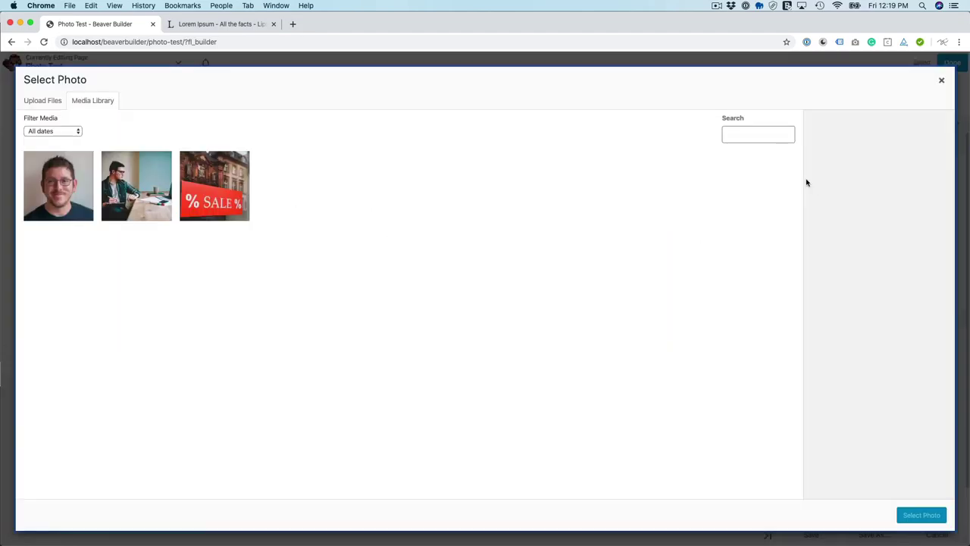
{"action": "left_click", "coordinate": [64, 205]}
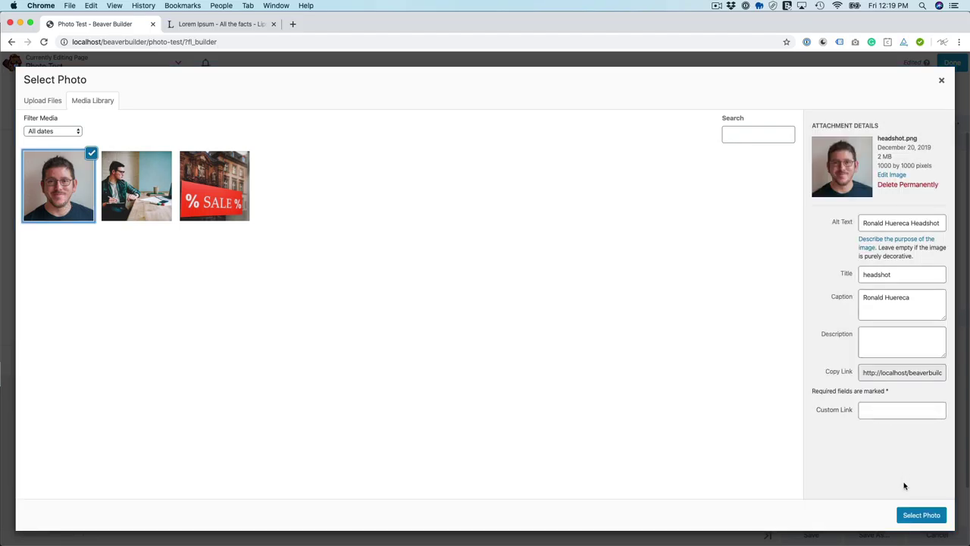
{"action": "left_click", "coordinate": [907, 510]}
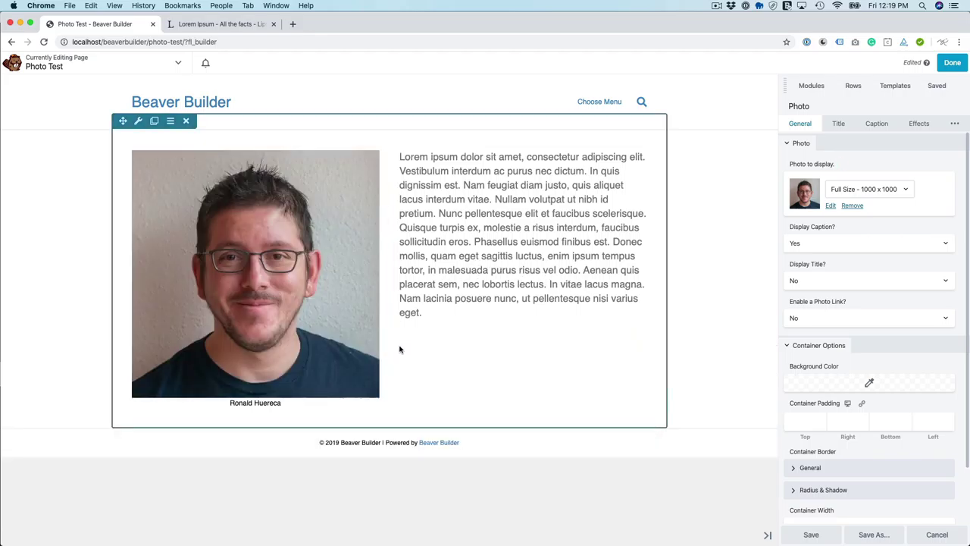
Step: Try the 1977 and Inkwell filters on the headshot, then settle on Nashville
{"action": "left_click", "coordinate": [908, 125]}
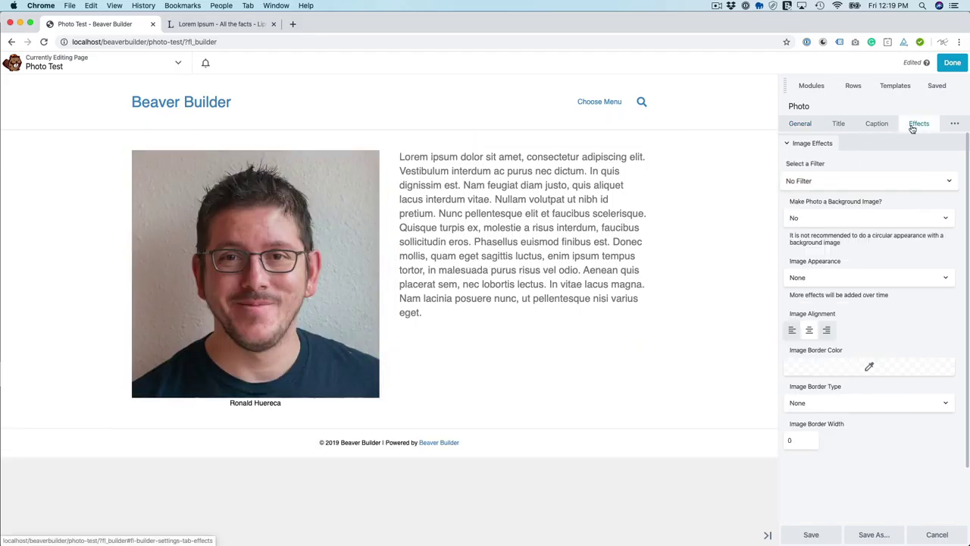
{"action": "left_click", "coordinate": [820, 180]}
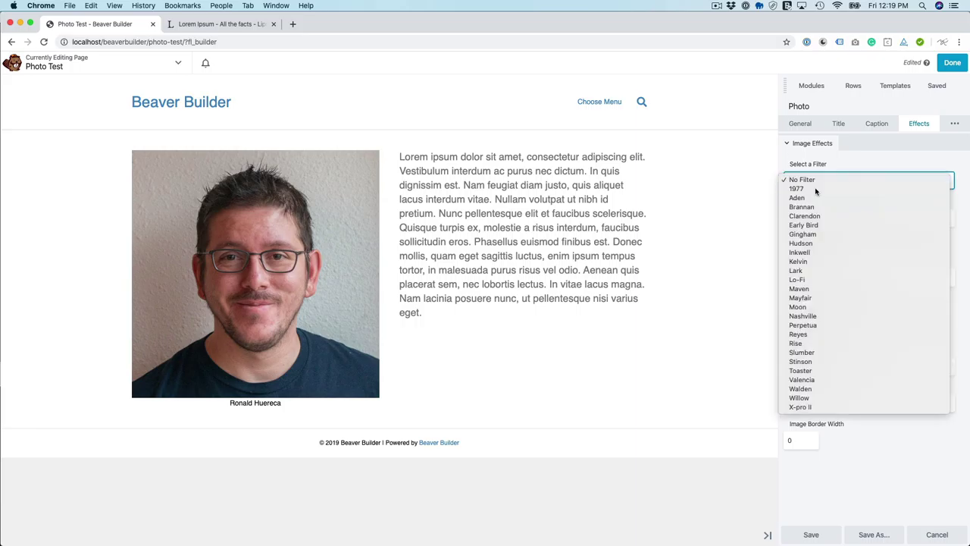
{"action": "left_click", "coordinate": [816, 189]}
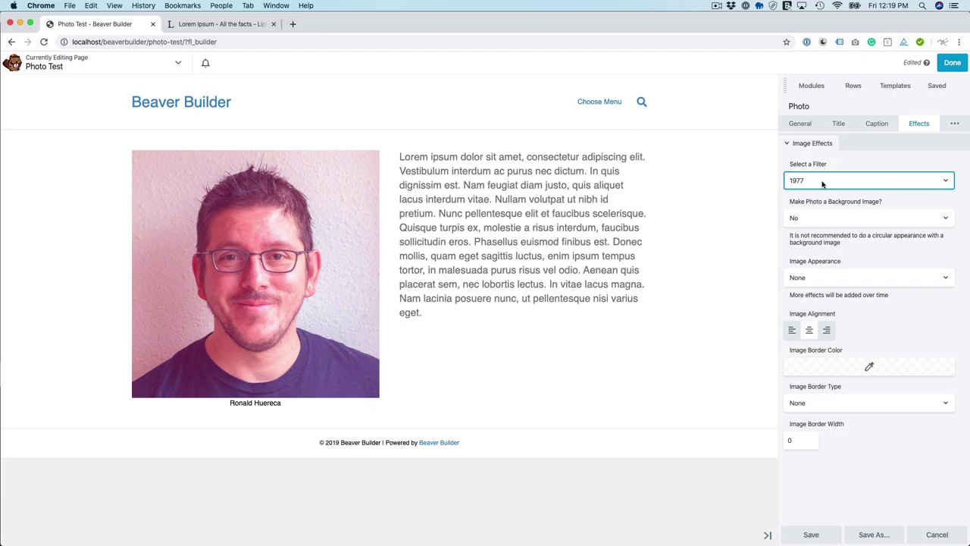
{"action": "left_click", "coordinate": [822, 184]}
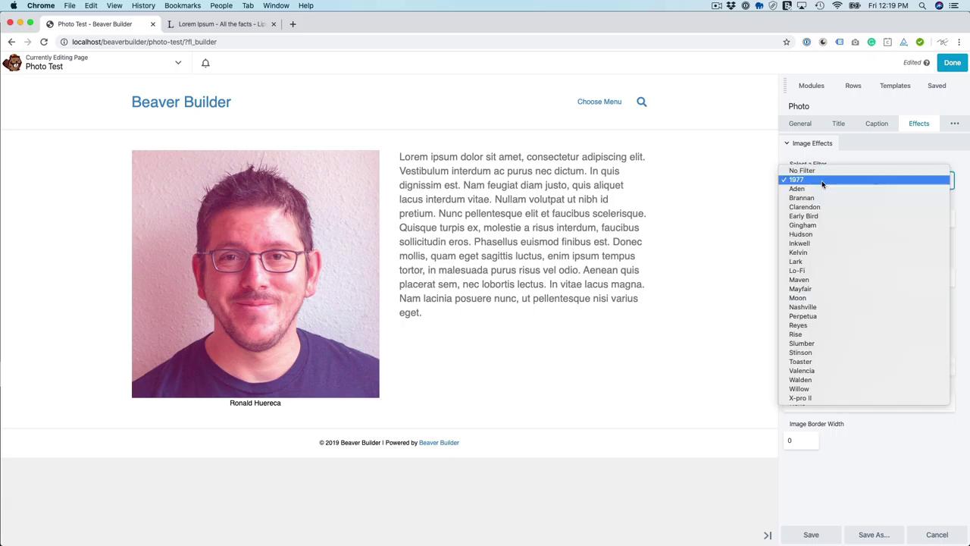
{"action": "left_click", "coordinate": [822, 242]}
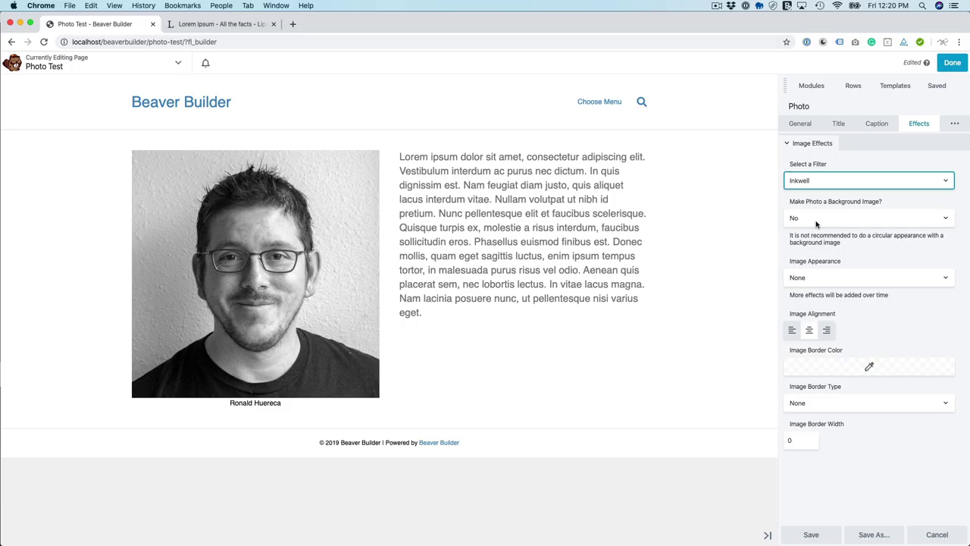
{"action": "left_click", "coordinate": [820, 184]}
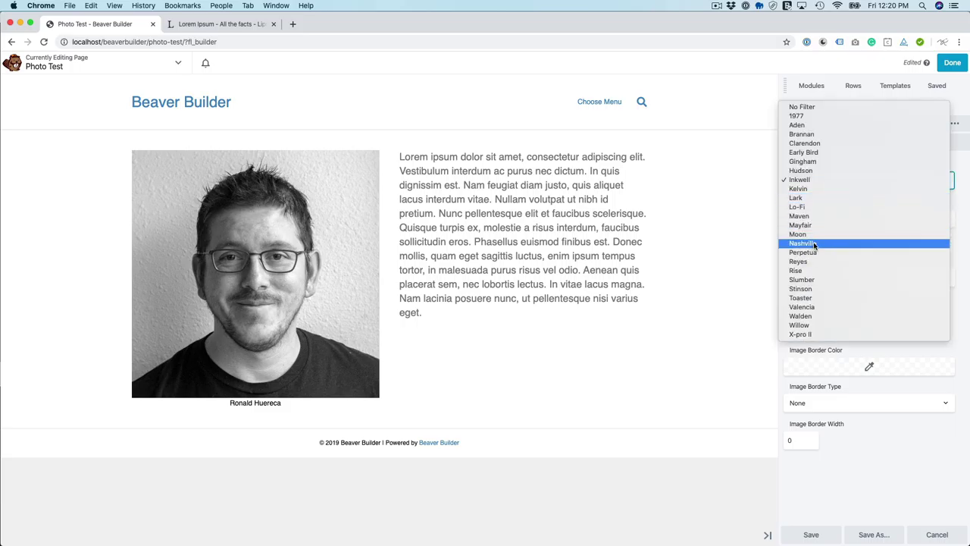
{"action": "left_click", "coordinate": [813, 242]}
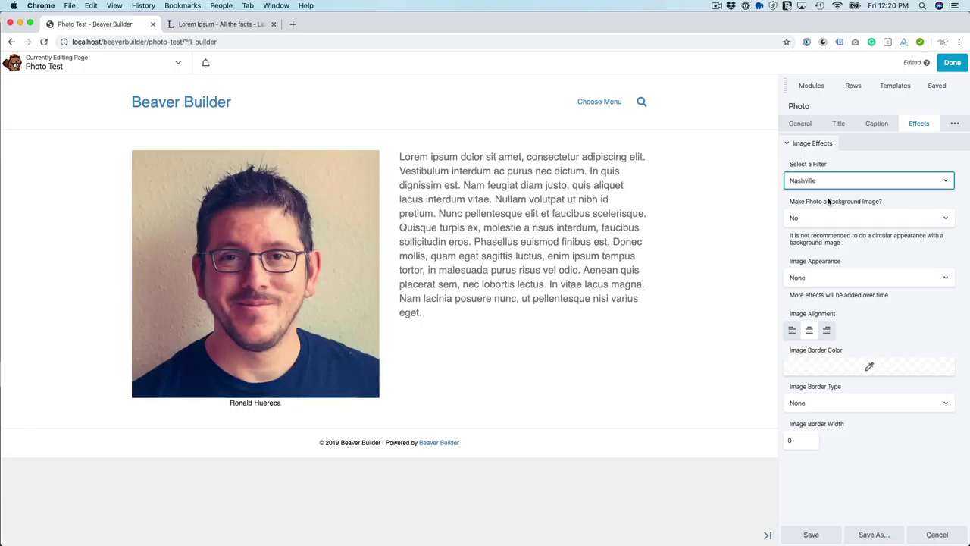
{"action": "left_click", "coordinate": [857, 366]}
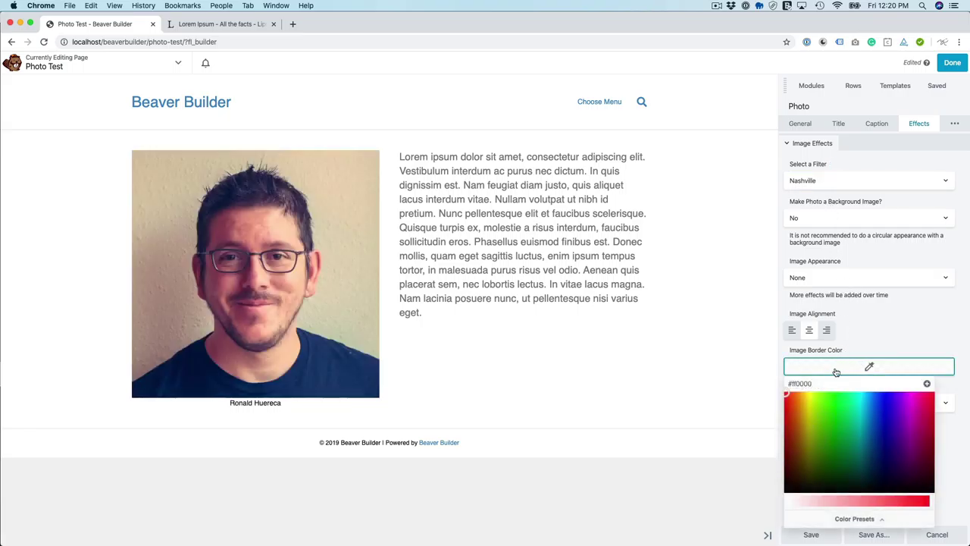
Step: Frame the headshot with a solid black image border 10 wide
{"action": "left_click_drag", "start_coordinate": [809, 468], "coordinate": [768, 503]}
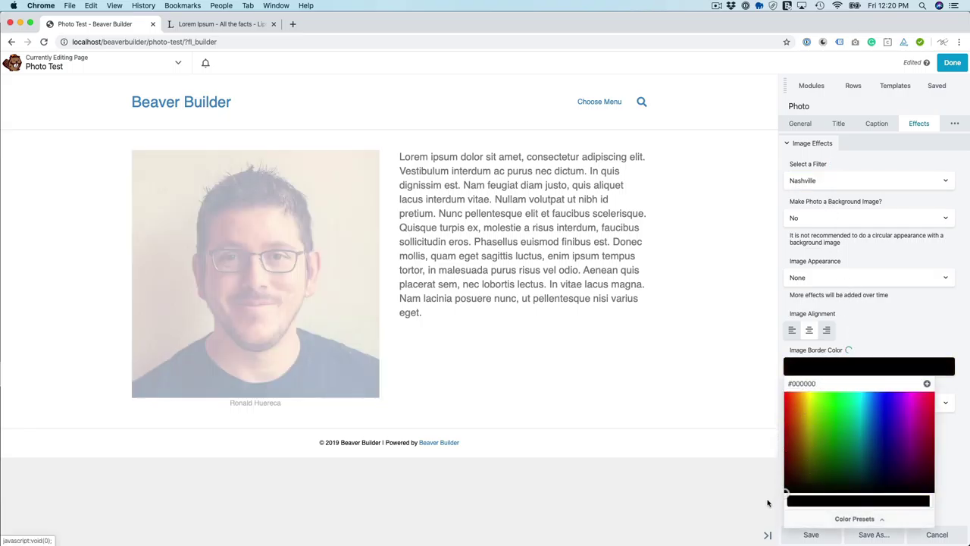
{"action": "left_click", "coordinate": [881, 353]}
{"action": "left_click", "coordinate": [834, 402]}
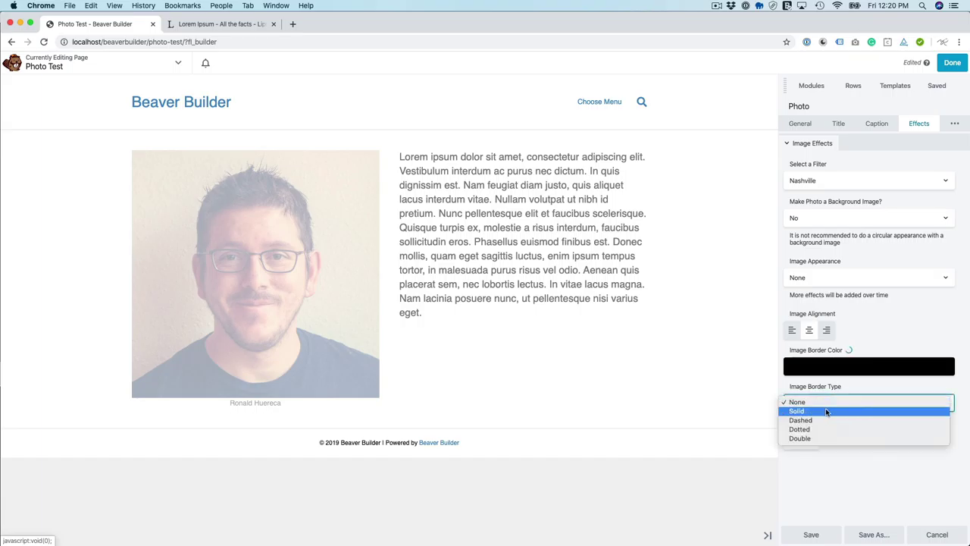
{"action": "left_click", "coordinate": [816, 413]}
{"action": "left_click", "coordinate": [797, 438]}
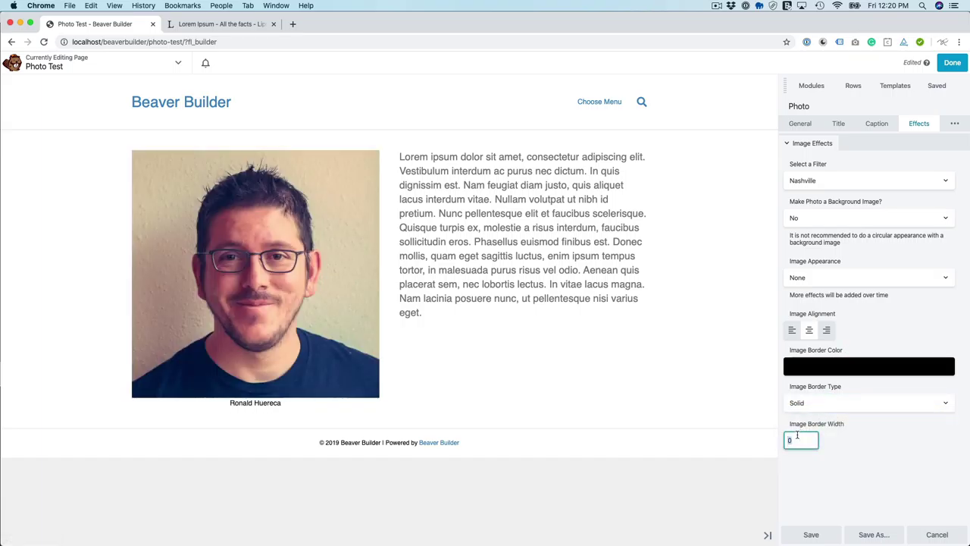
{"action": "type", "text": "10"}
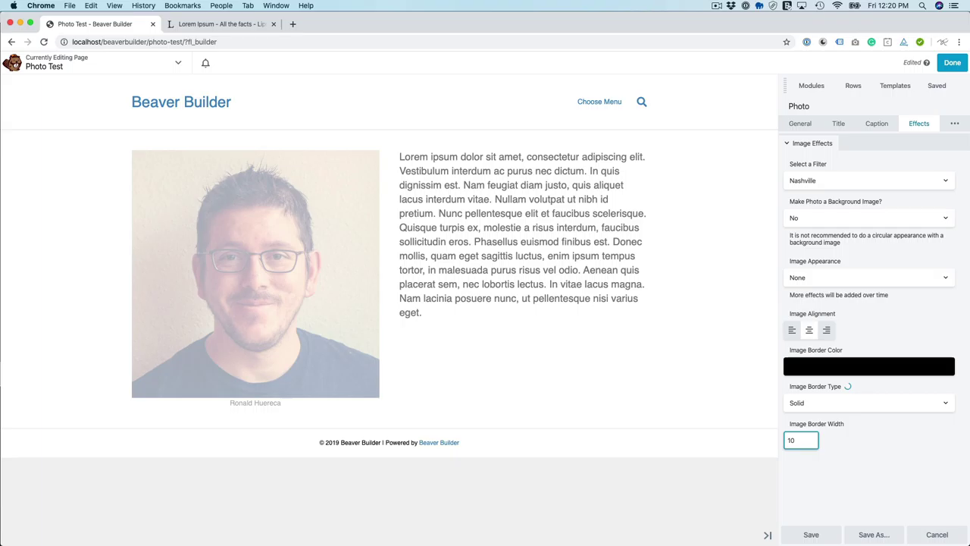
{"action": "left_click", "coordinate": [837, 447]}
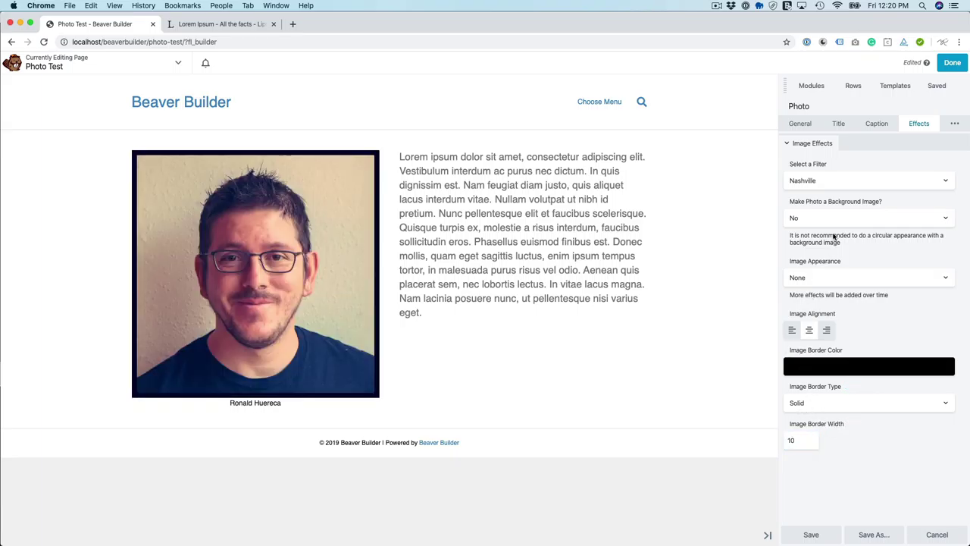
{"action": "left_click", "coordinate": [876, 124]}
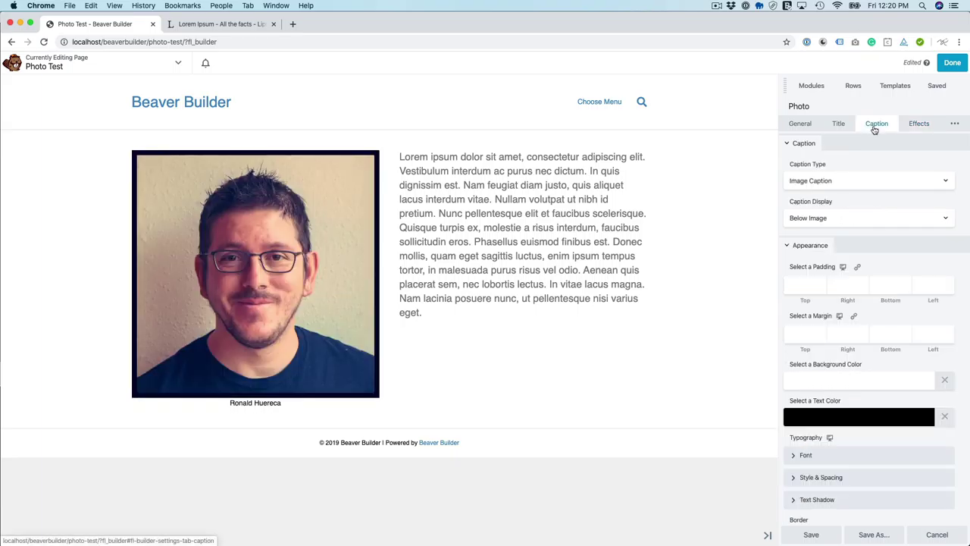
Step: Show the caption over the image as a Full Overlay with a Fade in animation
{"action": "left_click", "coordinate": [834, 218]}
{"action": "left_click", "coordinate": [816, 226]}
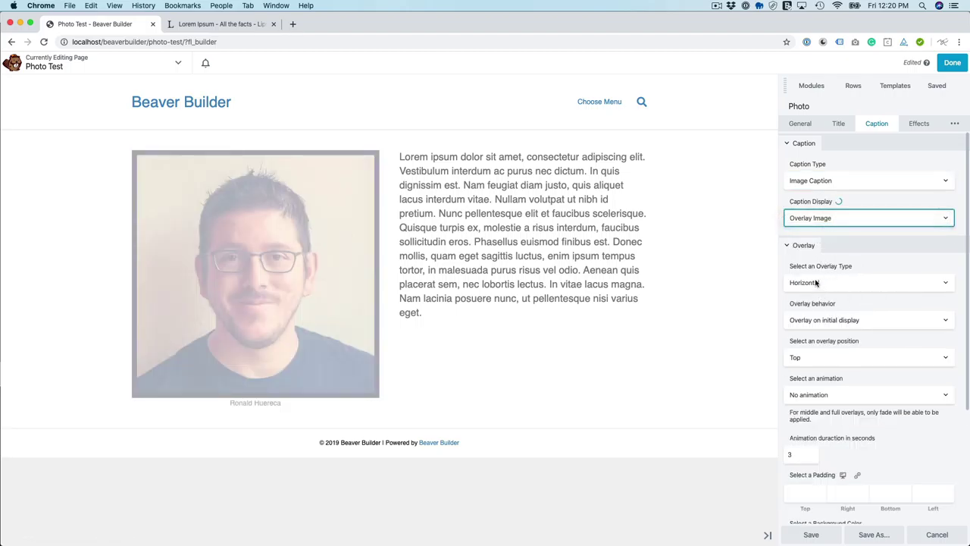
{"action": "left_click", "coordinate": [817, 283]}
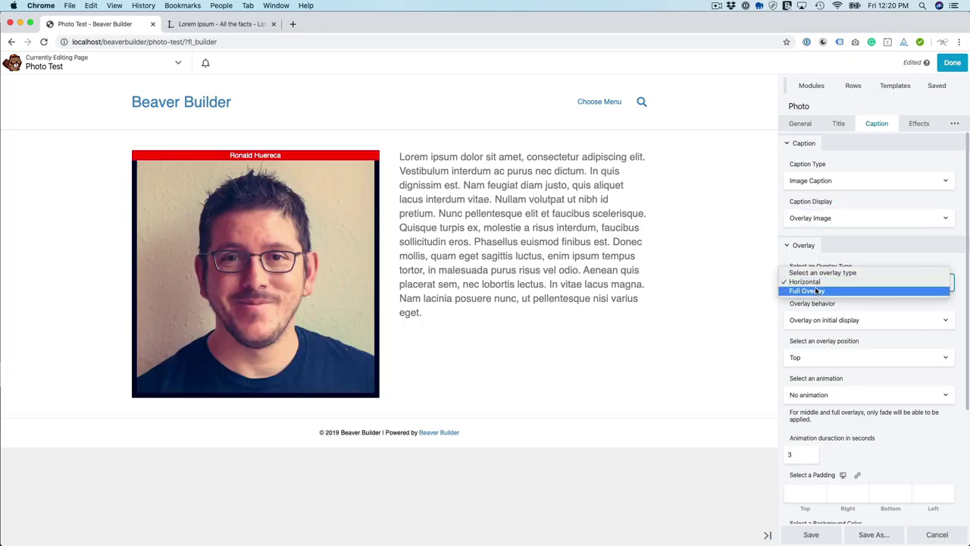
{"action": "left_click", "coordinate": [817, 291]}
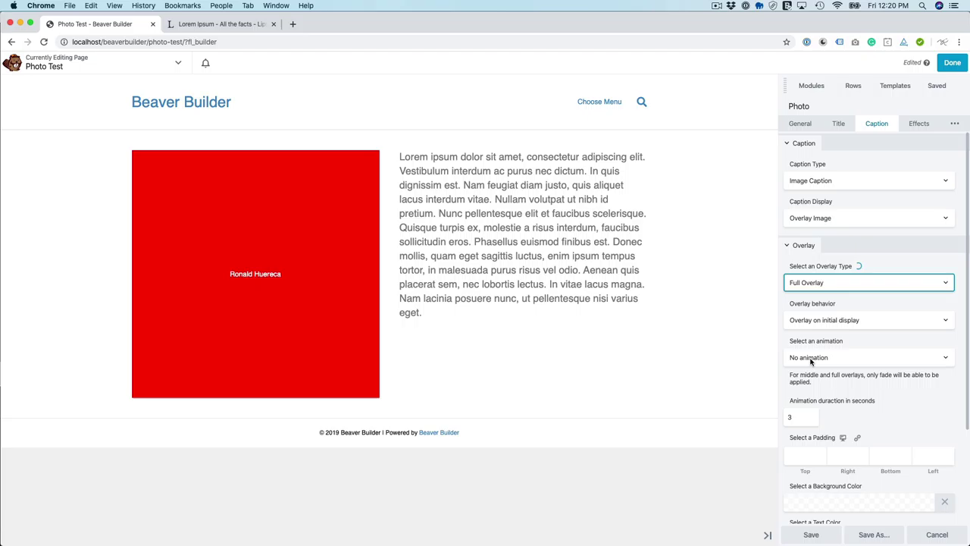
{"action": "left_click", "coordinate": [813, 358]}
{"action": "left_click", "coordinate": [810, 365]}
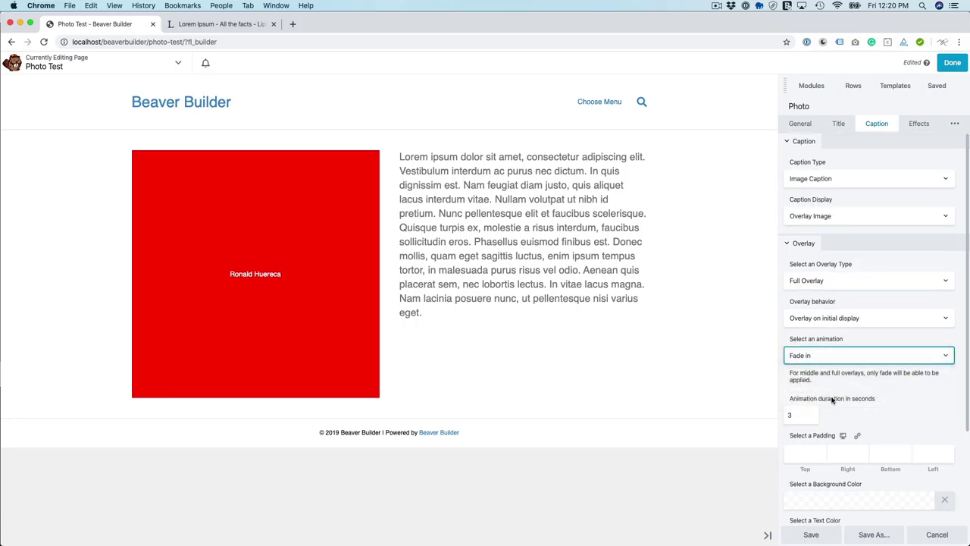
Step: Set the overlay animation duration to 2 and show the overlay only on hover
{"action": "scroll", "coordinate": [834, 400], "scroll_direction": "down", "scroll_amount": 1}
{"action": "double_click", "coordinate": [797, 401]}
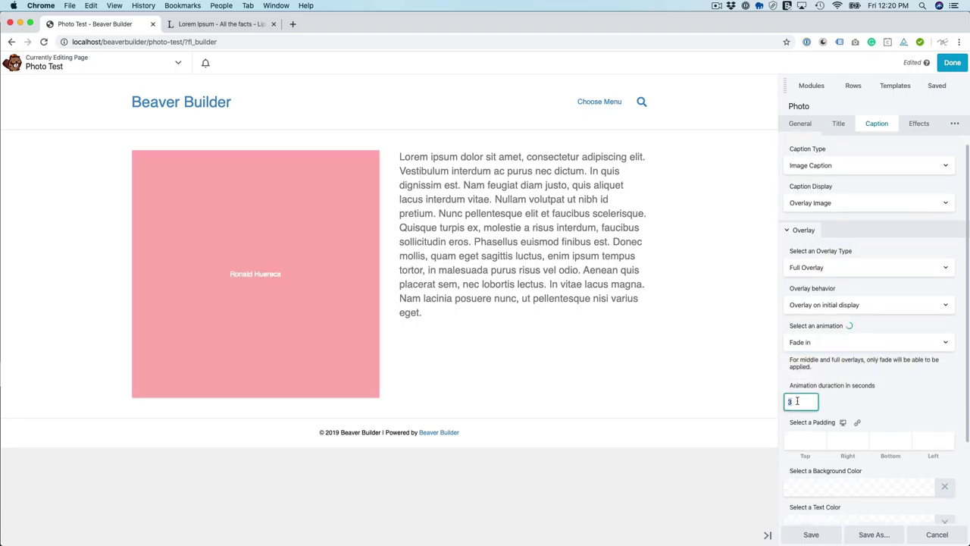
{"action": "type", "text": "2"}
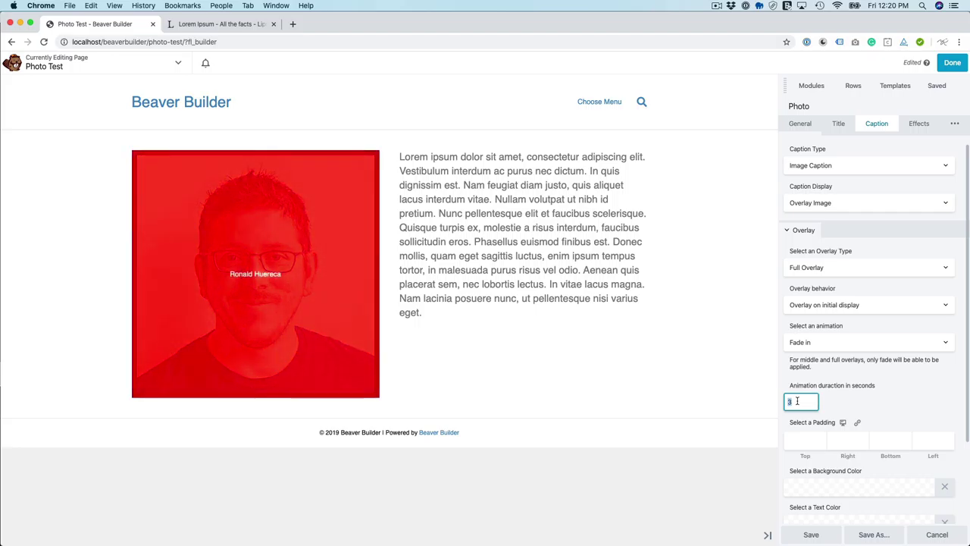
{"action": "left_click", "coordinate": [838, 389]}
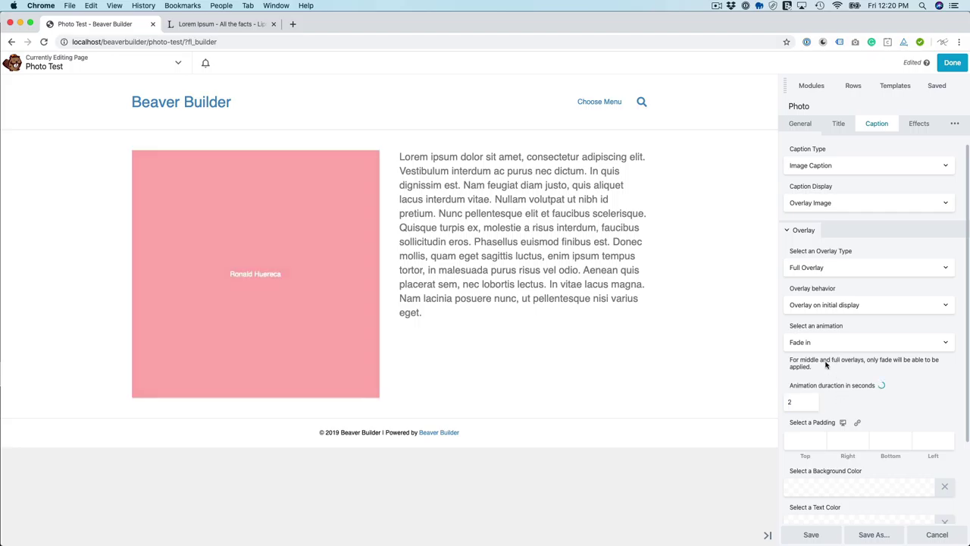
{"action": "left_click", "coordinate": [824, 307]}
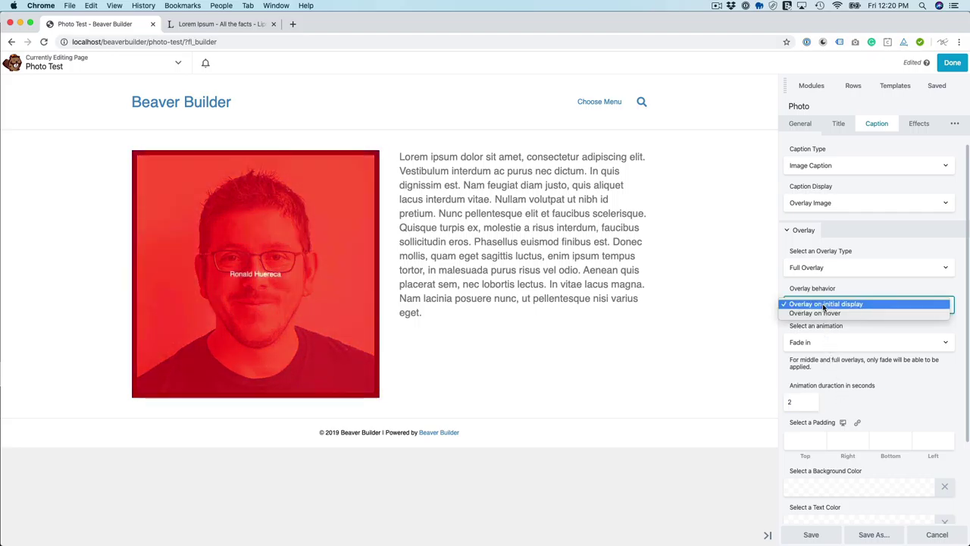
{"action": "left_click", "coordinate": [822, 313]}
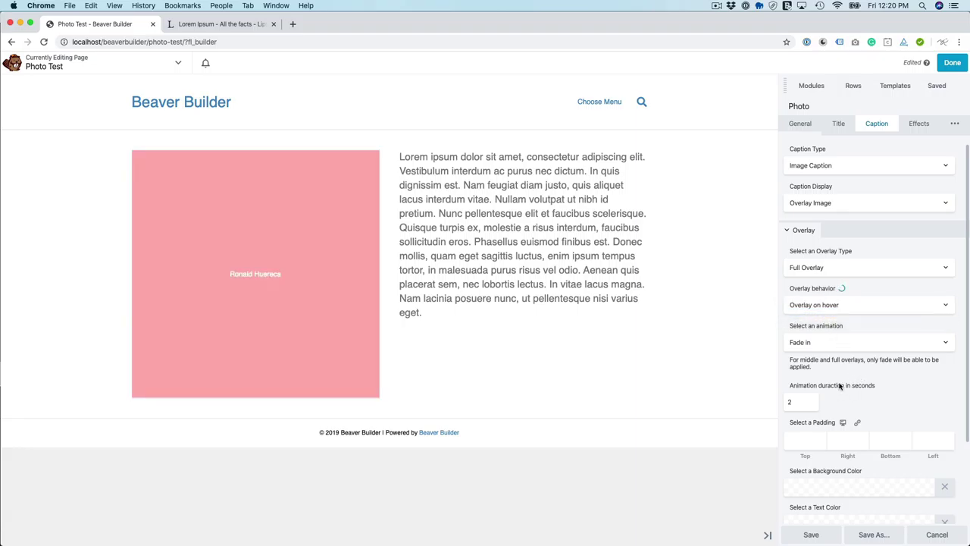
{"action": "scroll", "coordinate": [837, 389], "scroll_direction": "down", "scroll_amount": 3}
Step: Lower the alpha of the red caption overlay background to make it translucent
{"action": "left_click", "coordinate": [846, 388]}
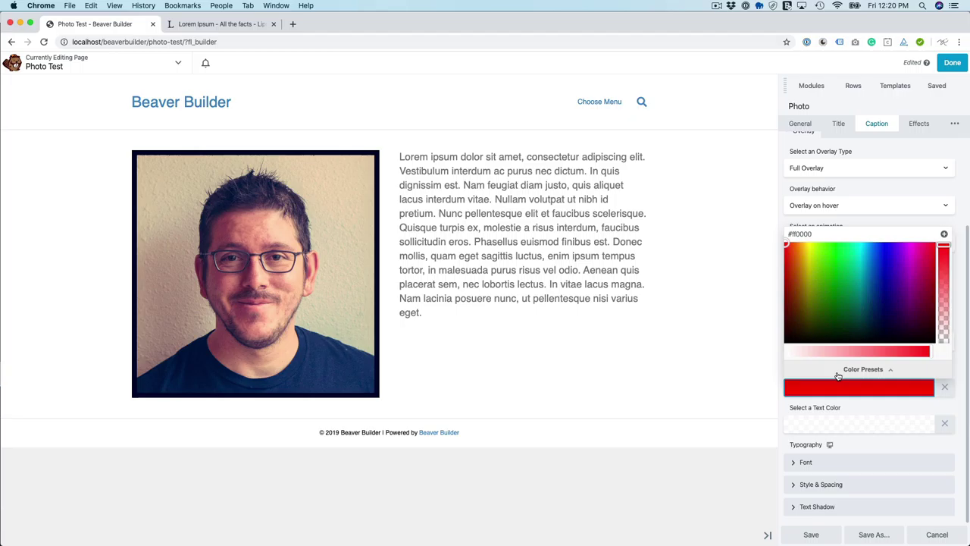
{"action": "left_click_drag", "start_coordinate": [944, 251], "coordinate": [940, 304]}
{"action": "left_click", "coordinate": [960, 246]}
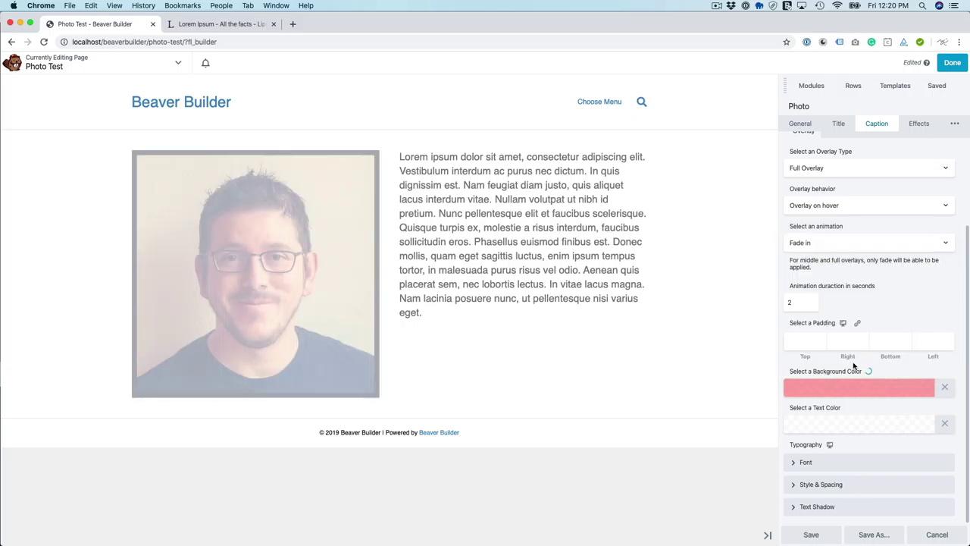
Step: Set the caption font to Verdana Bold at 22 px and save the photo settings
{"action": "left_click", "coordinate": [801, 462]}
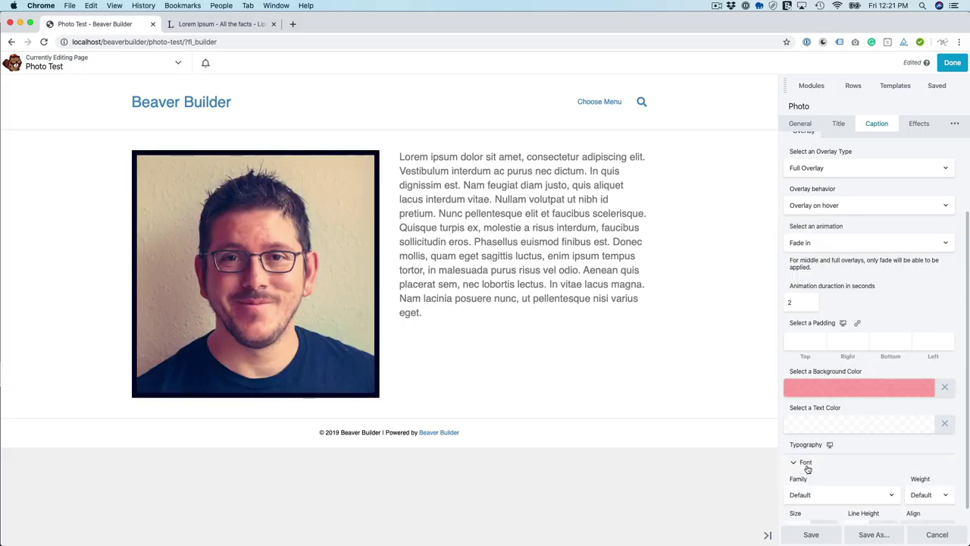
{"action": "scroll", "coordinate": [819, 432], "scroll_direction": "down", "scroll_amount": 2}
{"action": "left_click", "coordinate": [819, 421]}
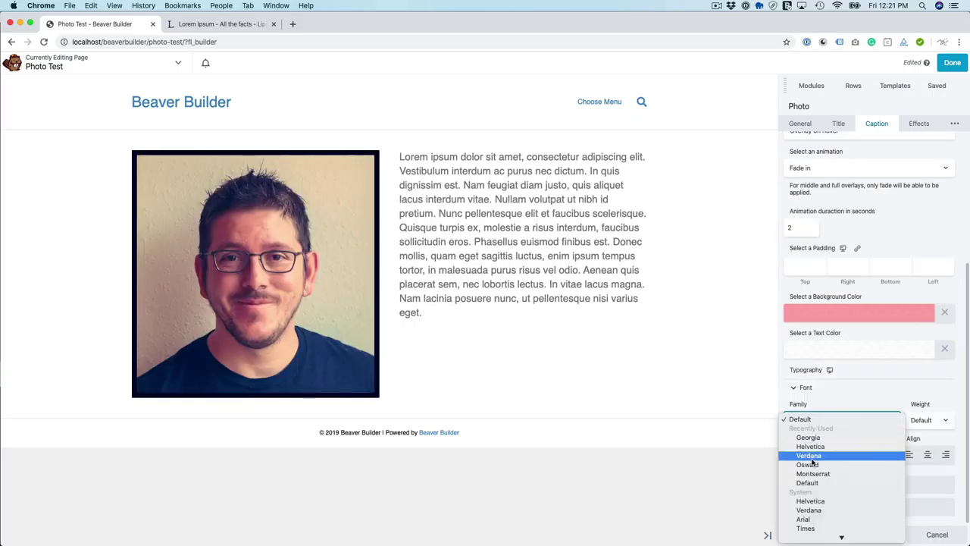
{"action": "left_click", "coordinate": [809, 456]}
{"action": "left_click", "coordinate": [931, 420]}
{"action": "left_click", "coordinate": [917, 437]}
{"action": "left_click", "coordinate": [808, 452]}
{"action": "type", "text": "22"}
{"action": "key", "text": "Tab"}
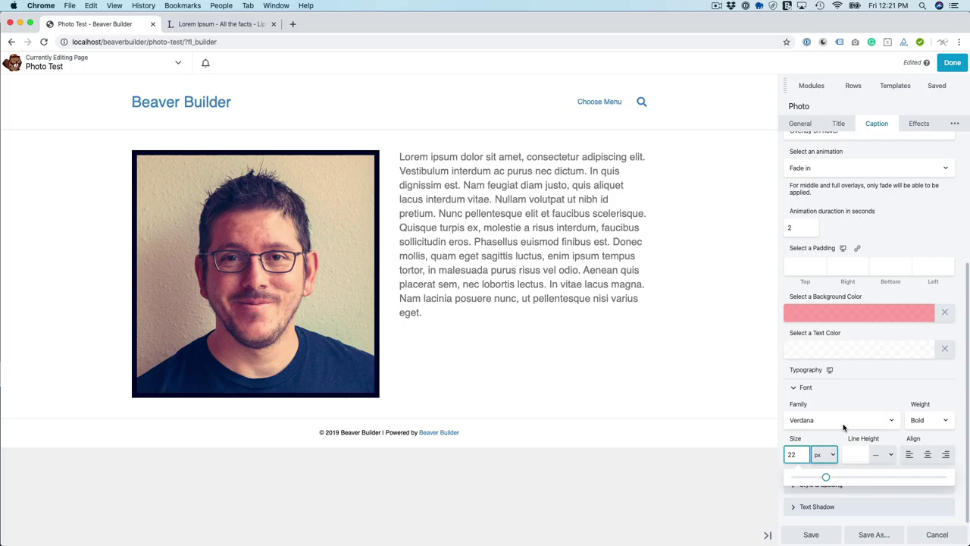
{"action": "left_click", "coordinate": [840, 440]}
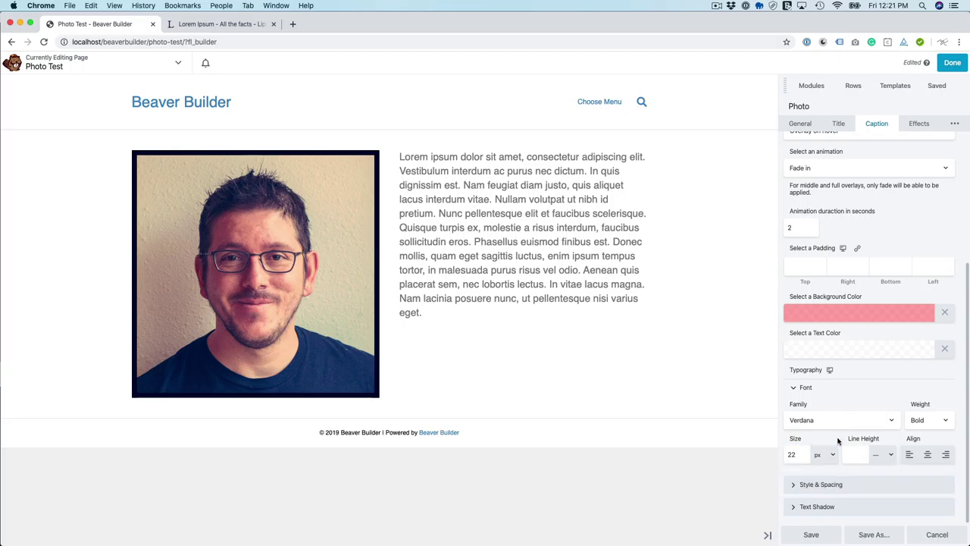
{"action": "left_click", "coordinate": [810, 535]}
Step: Publish the page and check the headshot's red hover caption on the live page
{"action": "left_click", "coordinate": [952, 65]}
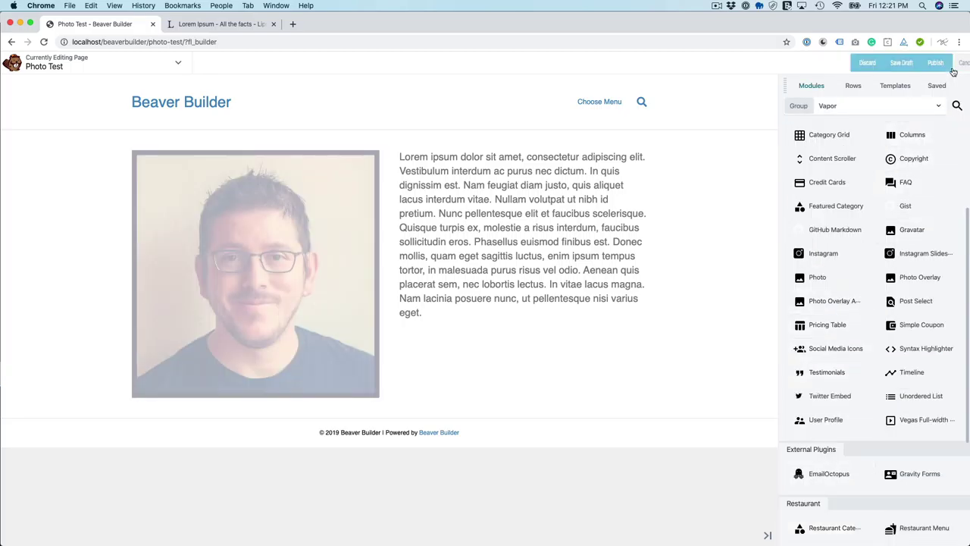
{"action": "left_click", "coordinate": [896, 63]}
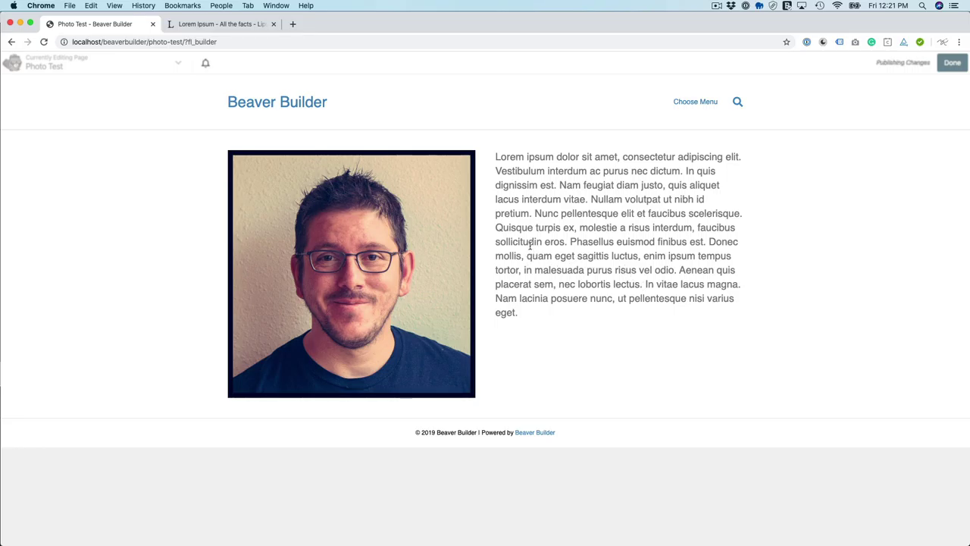
{"action": "mouse_move", "coordinate": [398, 239]}
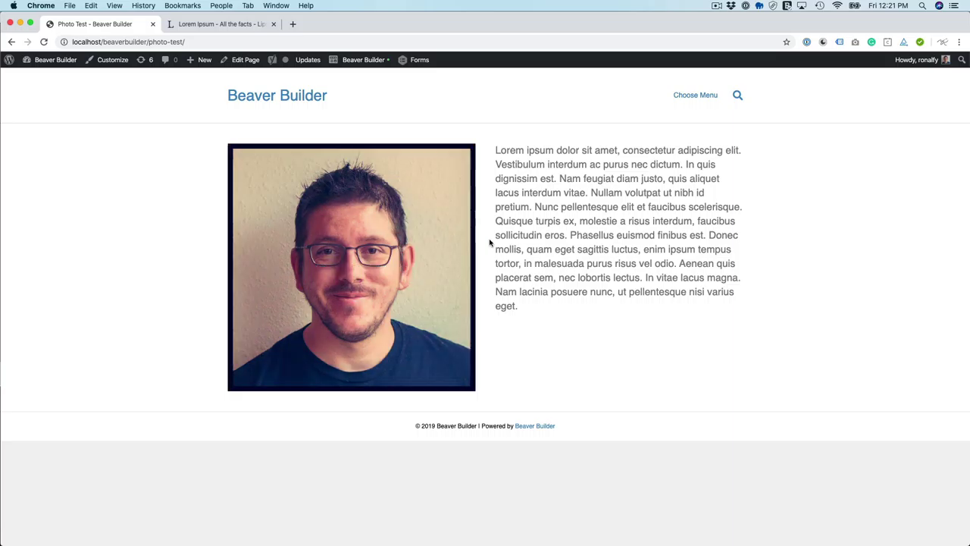
Step: Enable the photo link and set it to open a Full Size image in a lightbox
{"action": "left_click", "coordinate": [372, 60]}
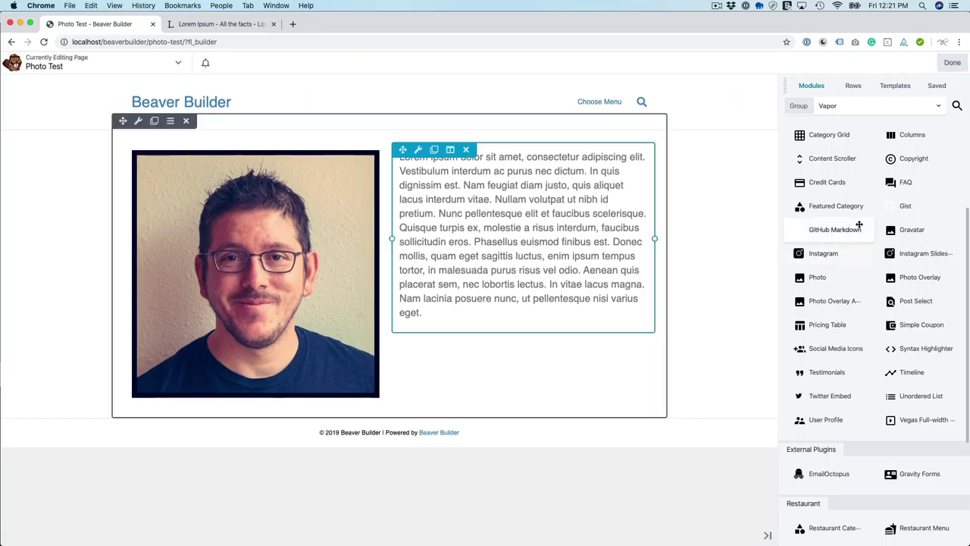
{"action": "left_click", "coordinate": [369, 236]}
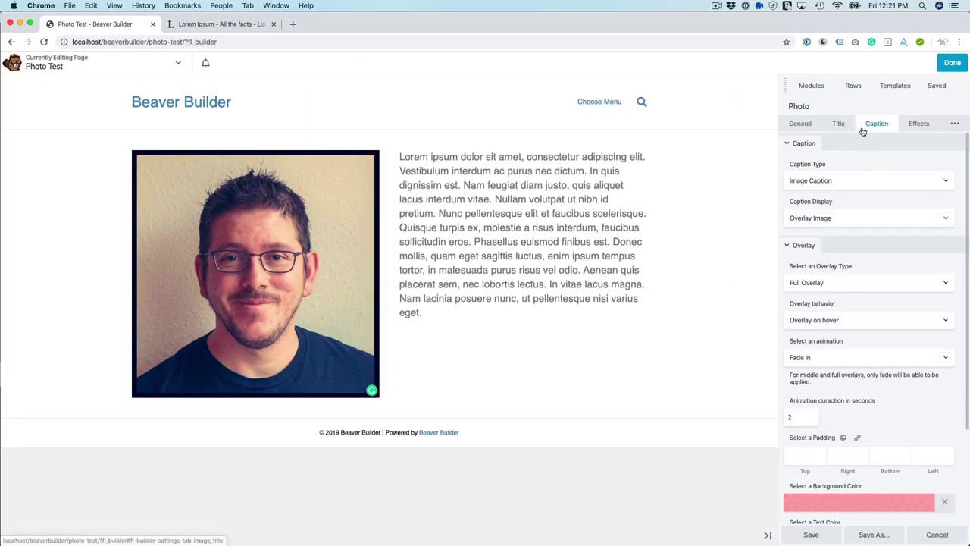
{"action": "left_click", "coordinate": [955, 124]}
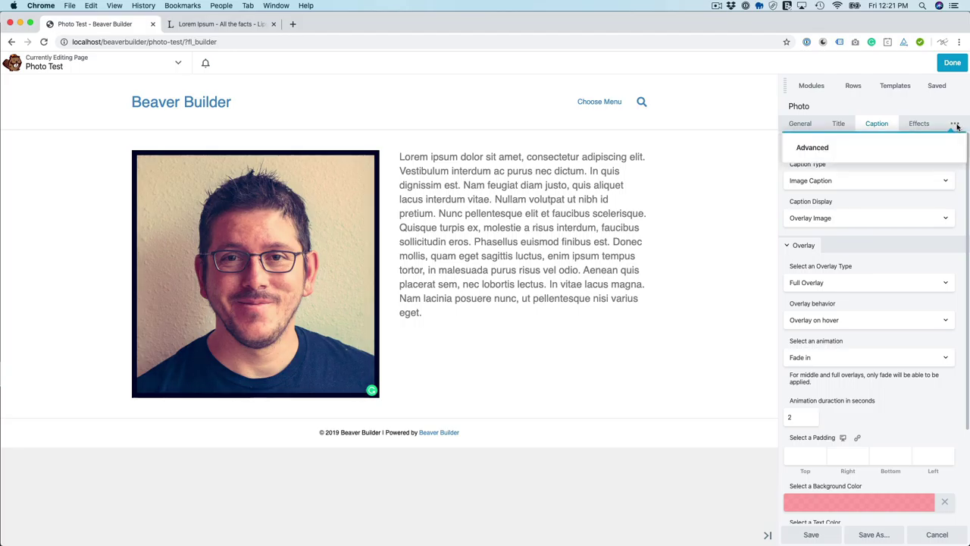
{"action": "left_click", "coordinate": [815, 126]}
{"action": "left_click", "coordinate": [815, 320]}
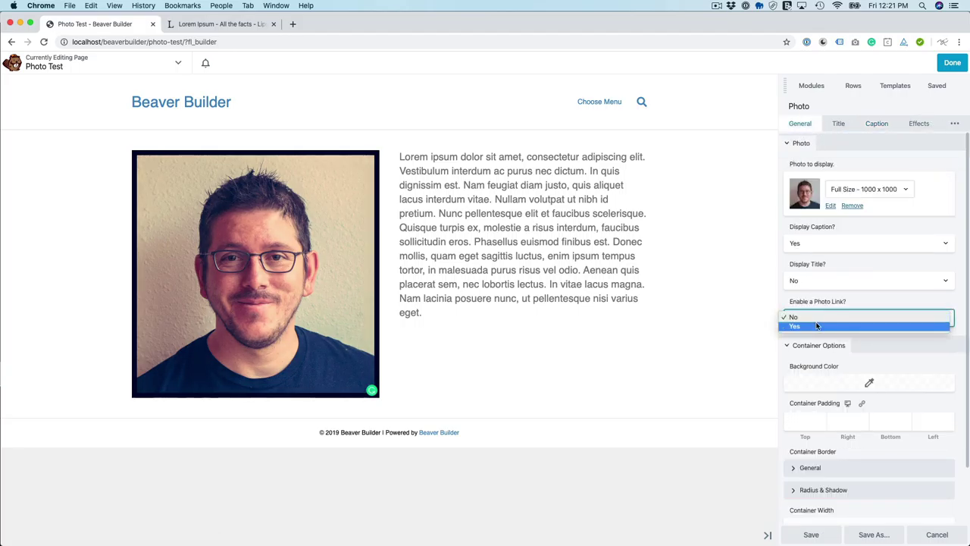
{"action": "left_click", "coordinate": [816, 326]}
{"action": "left_click", "coordinate": [917, 127]}
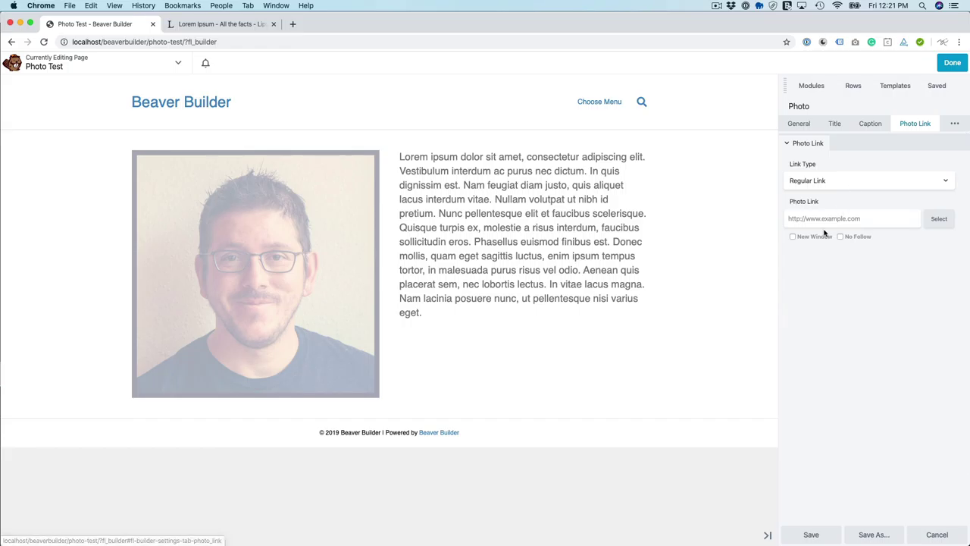
{"action": "left_click", "coordinate": [834, 182]}
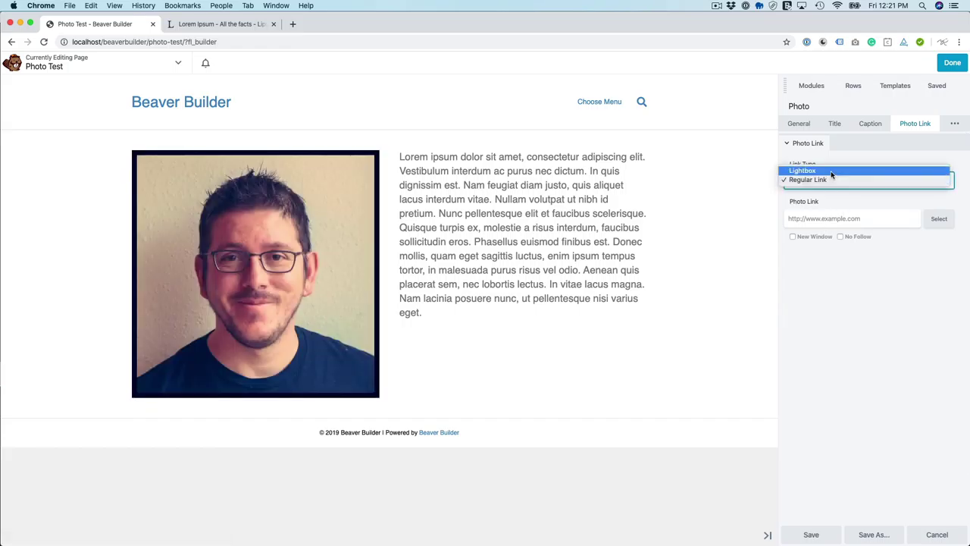
{"action": "left_click", "coordinate": [831, 170]}
{"action": "left_click", "coordinate": [822, 219]}
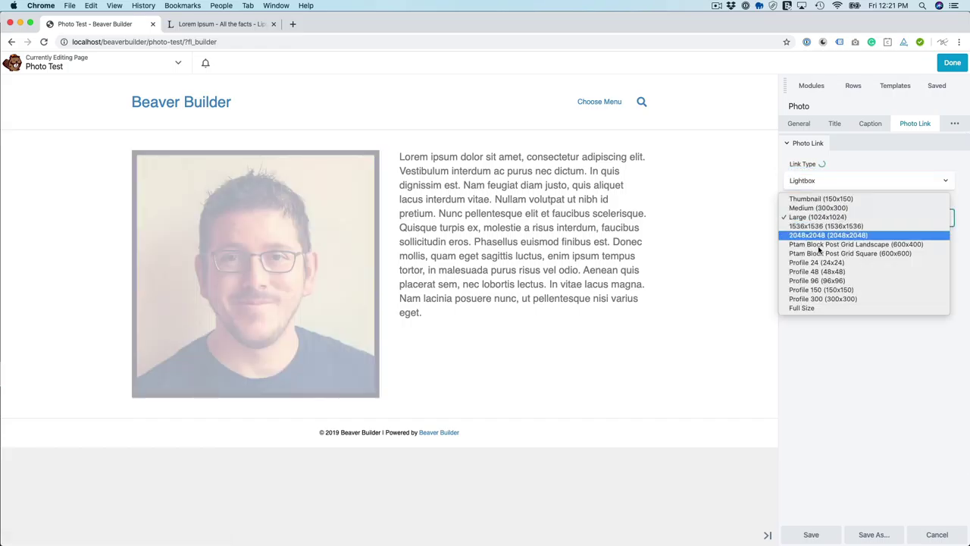
{"action": "left_click", "coordinate": [818, 307]}
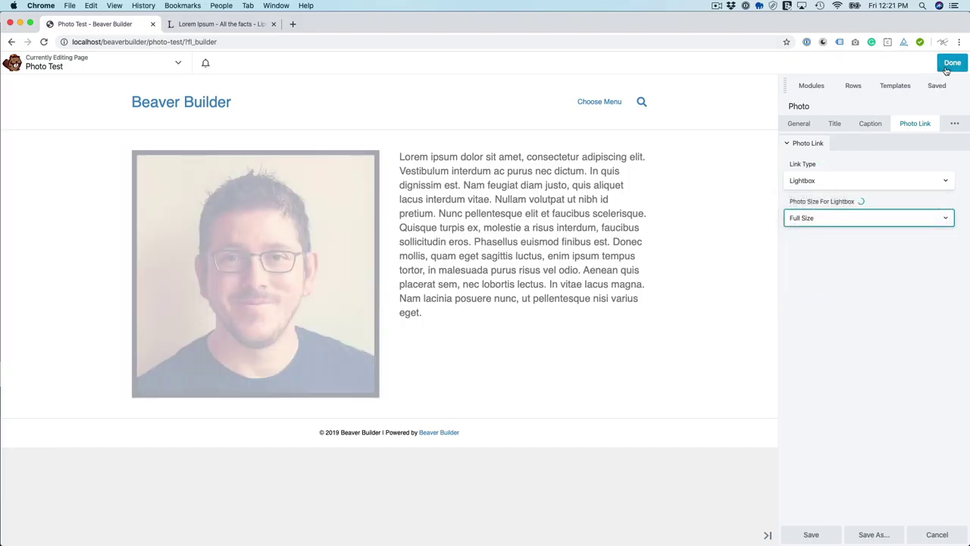
Step: Publish the lightbox change and test it by clicking the photo on the live page
{"action": "left_click", "coordinate": [949, 65]}
{"action": "left_click", "coordinate": [902, 62]}
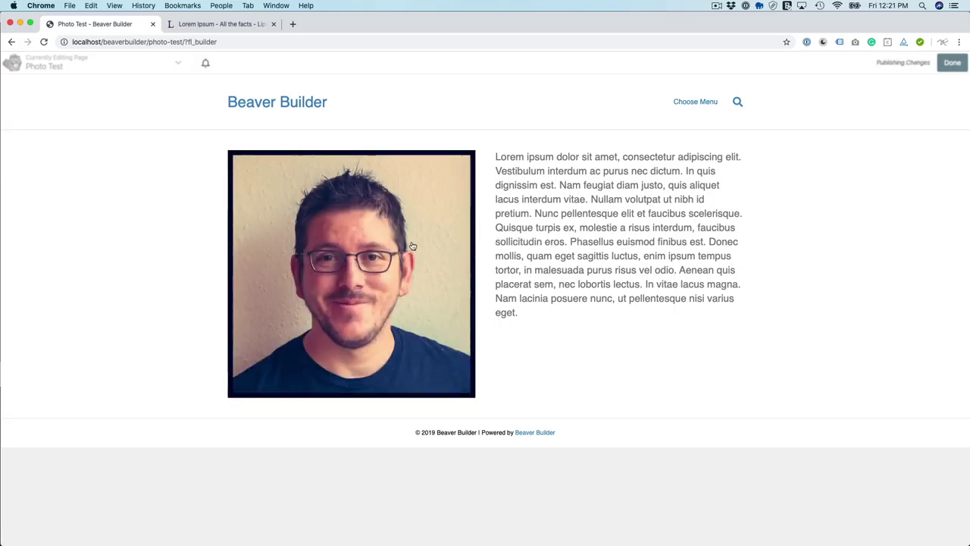
{"action": "left_click", "coordinate": [411, 246]}
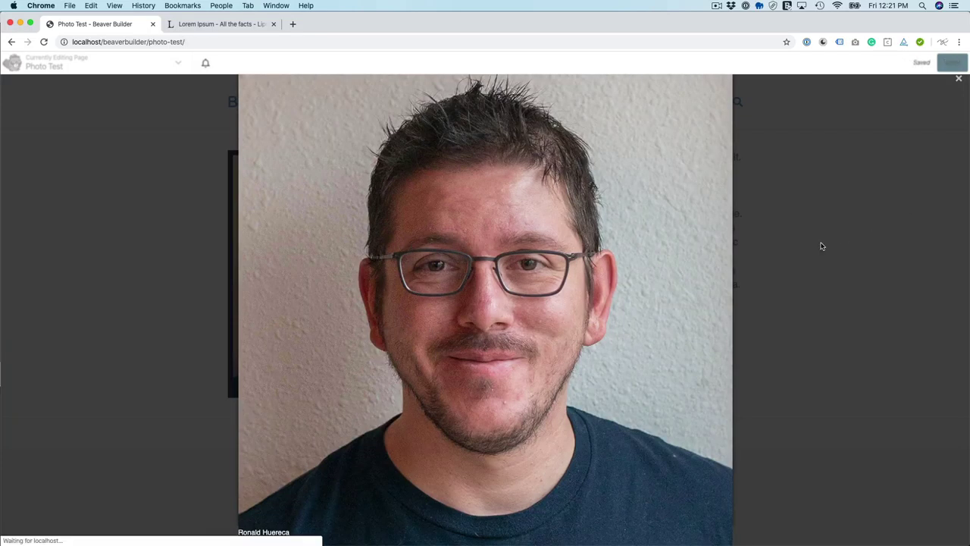
{"action": "left_click", "coordinate": [797, 255]}
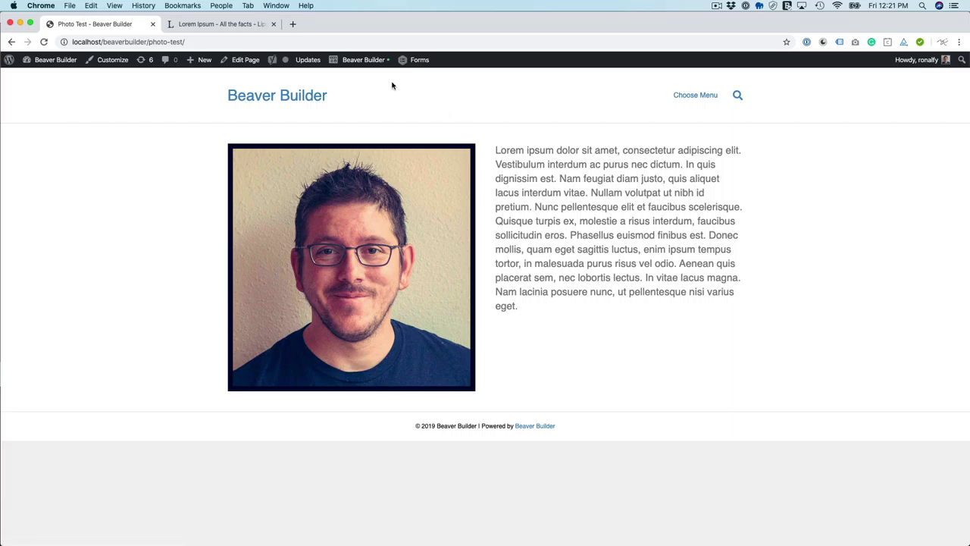
Step: Set Make Photo a Background Image to Yes in the headshot's Effects settings
{"action": "left_click", "coordinate": [364, 60]}
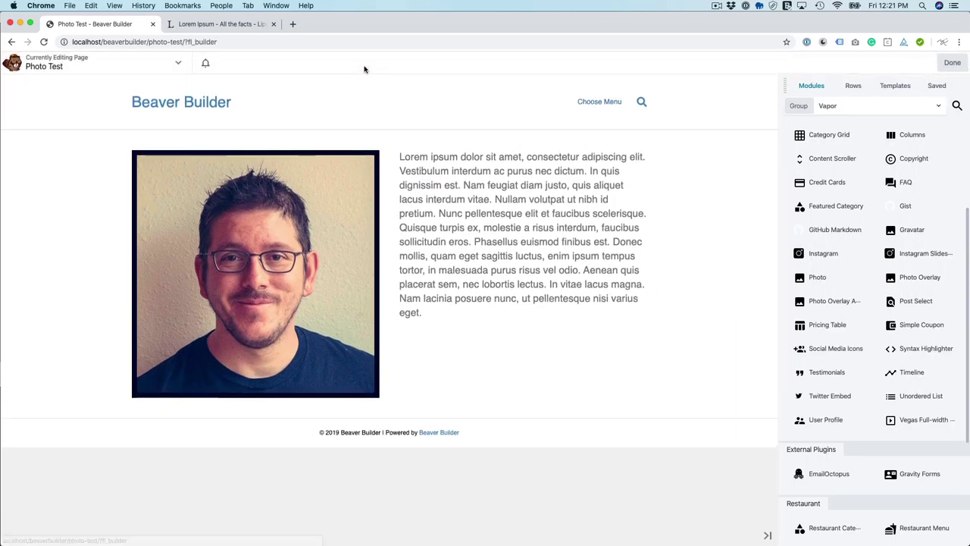
{"action": "left_click", "coordinate": [336, 220]}
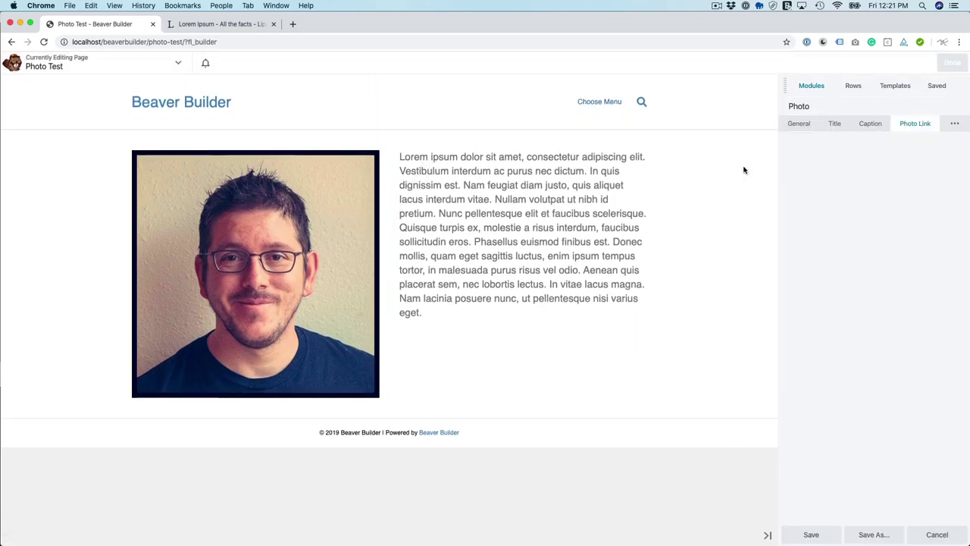
{"action": "left_click", "coordinate": [953, 125]}
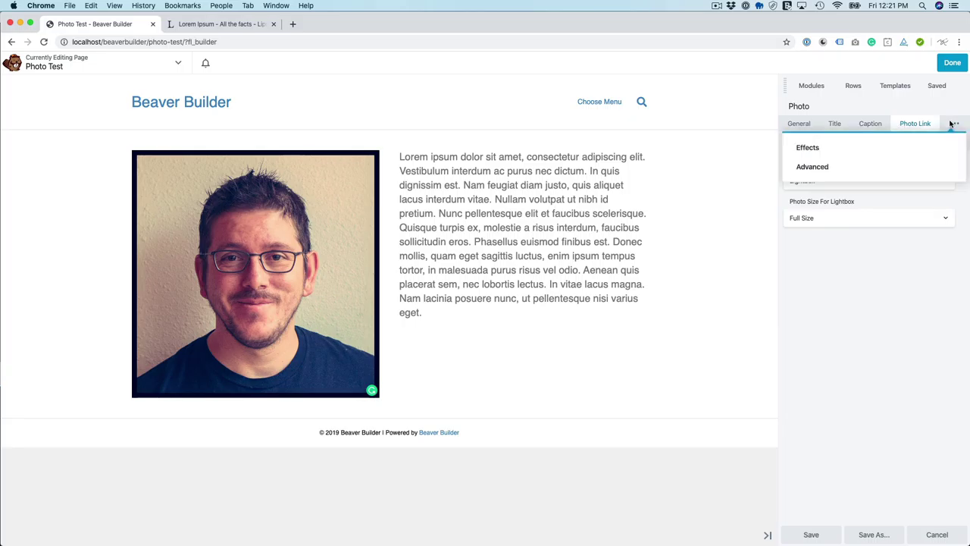
{"action": "left_click", "coordinate": [890, 148]}
{"action": "left_click", "coordinate": [815, 276]}
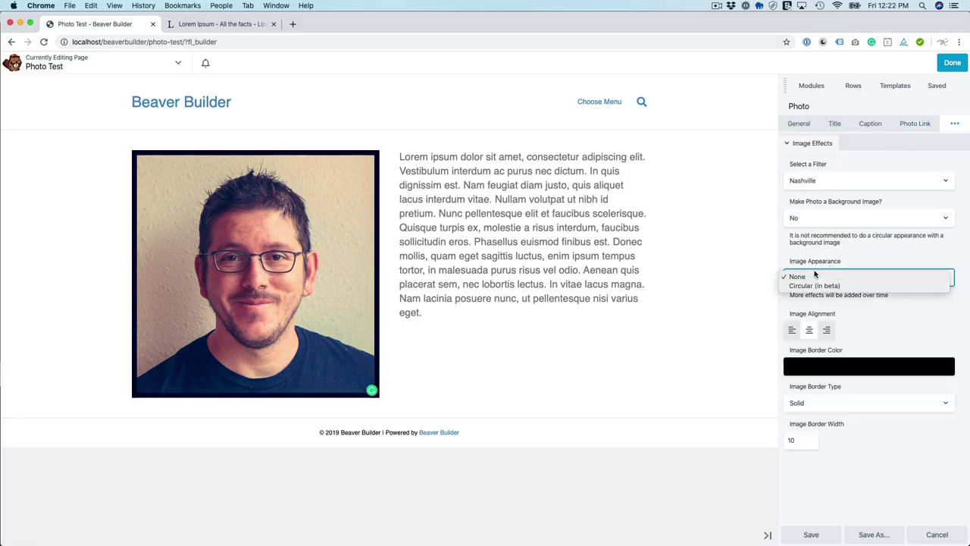
{"action": "left_click", "coordinate": [826, 221]}
{"action": "left_click", "coordinate": [826, 226]}
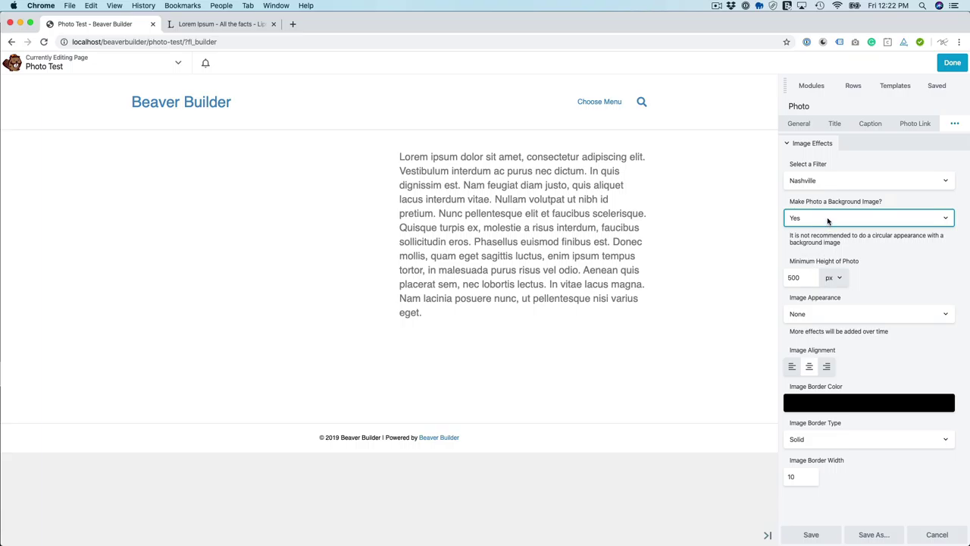
Step: Set the photo's Container Width to Full Width in General settings
{"action": "left_click", "coordinate": [805, 143]}
{"action": "left_click", "coordinate": [801, 127]}
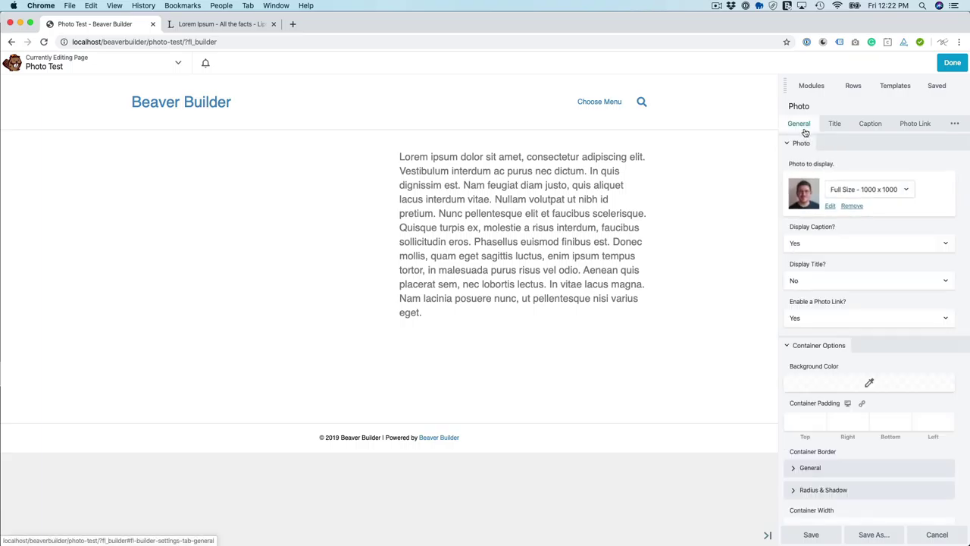
{"action": "scroll", "coordinate": [804, 394], "scroll_direction": "down", "scroll_amount": 2}
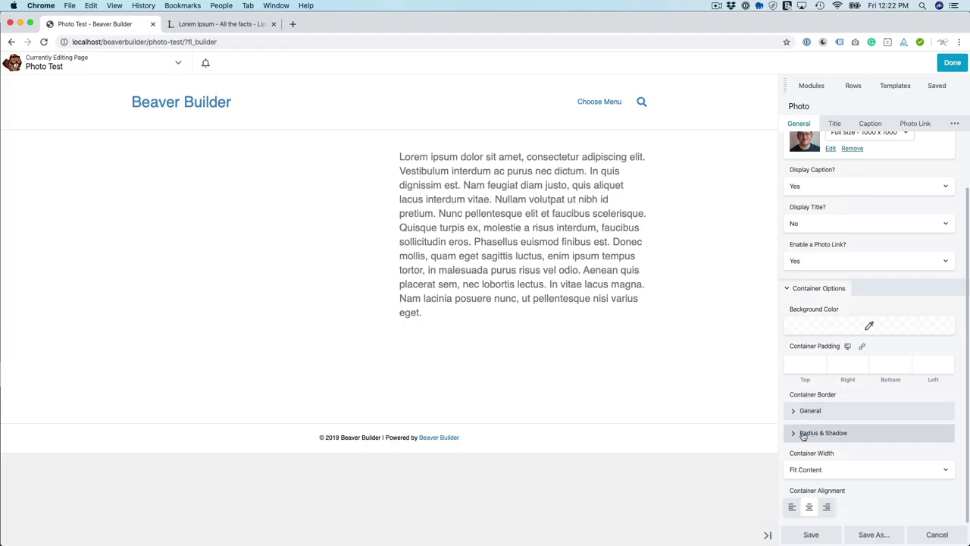
{"action": "left_click", "coordinate": [813, 476]}
{"action": "left_click", "coordinate": [813, 479]}
{"action": "left_click", "coordinate": [811, 448]}
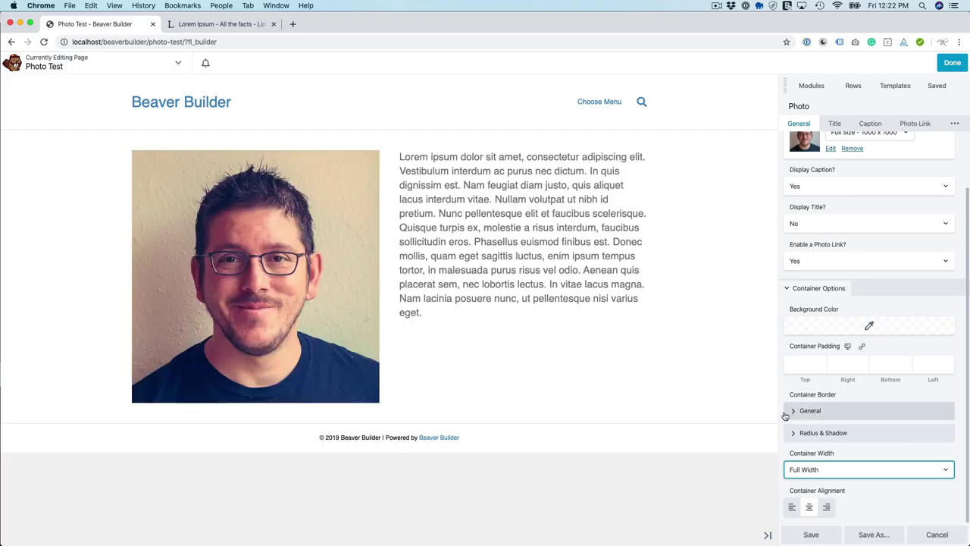
{"action": "mouse_move", "coordinate": [359, 308]}
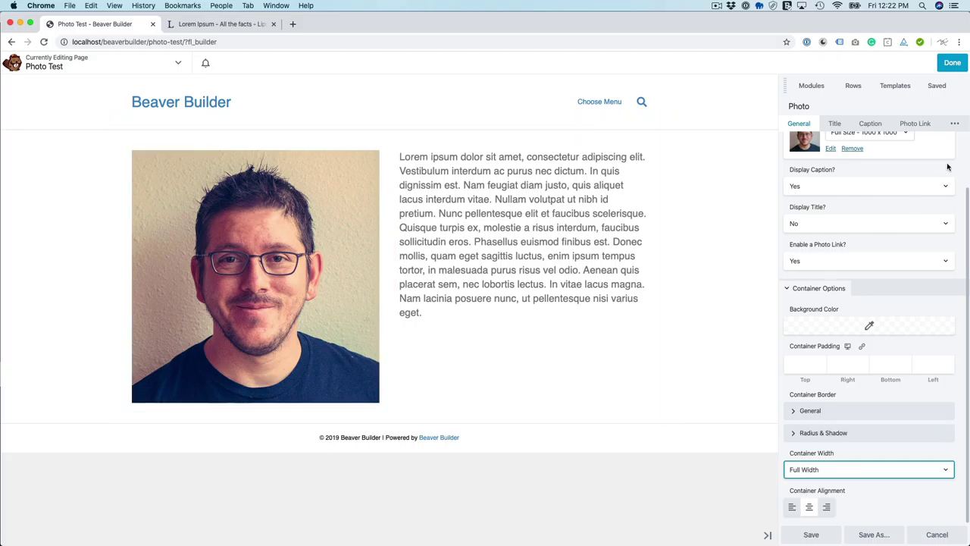
Step: Try a 200 px minimum photo height, then restore it to 500 px
{"action": "left_click", "coordinate": [949, 125]}
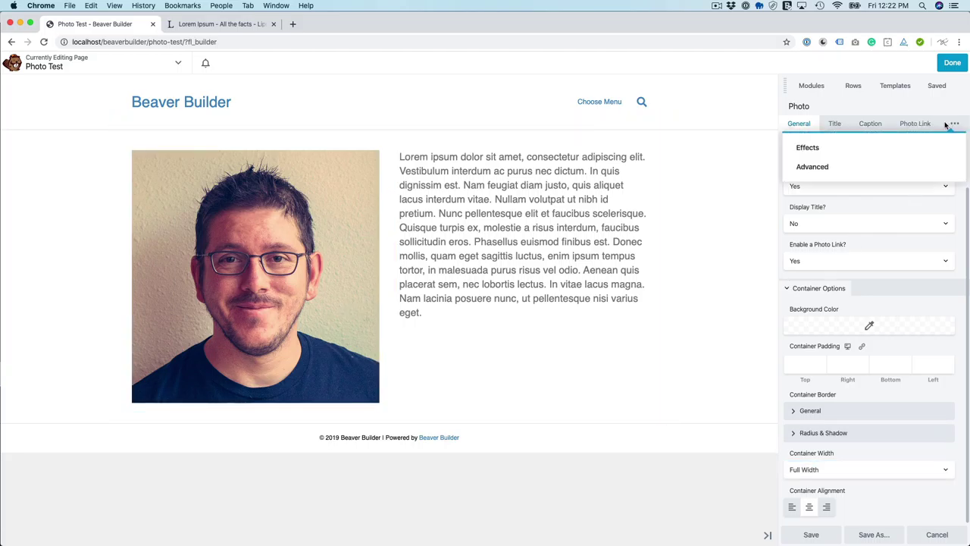
{"action": "left_click", "coordinate": [900, 150]}
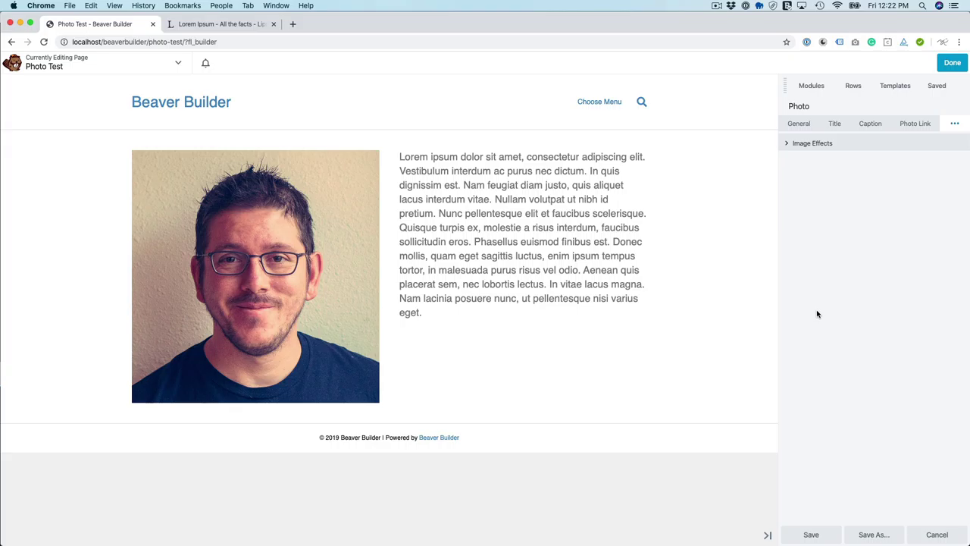
{"action": "left_click", "coordinate": [813, 143]}
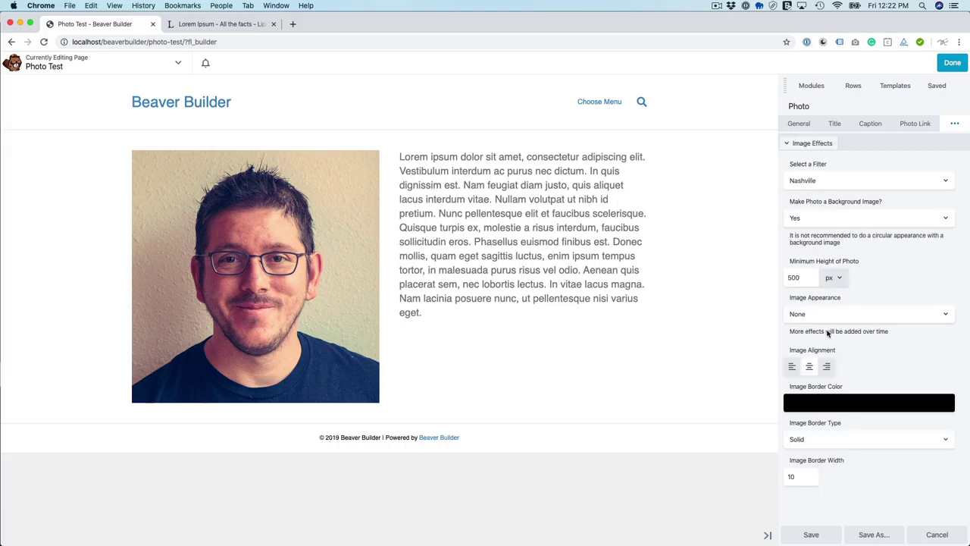
{"action": "double_click", "coordinate": [810, 275]}
{"action": "type", "text": "200"}
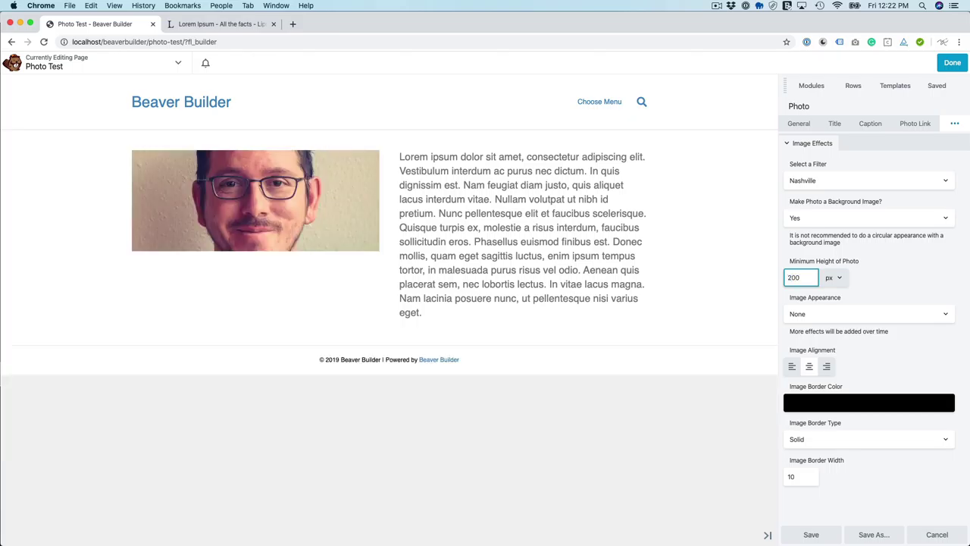
{"action": "key", "text": "BackSpace"}
{"action": "key", "text": "BackSpace"}
{"action": "key", "text": "BackSpace"}
{"action": "type", "text": "500"}
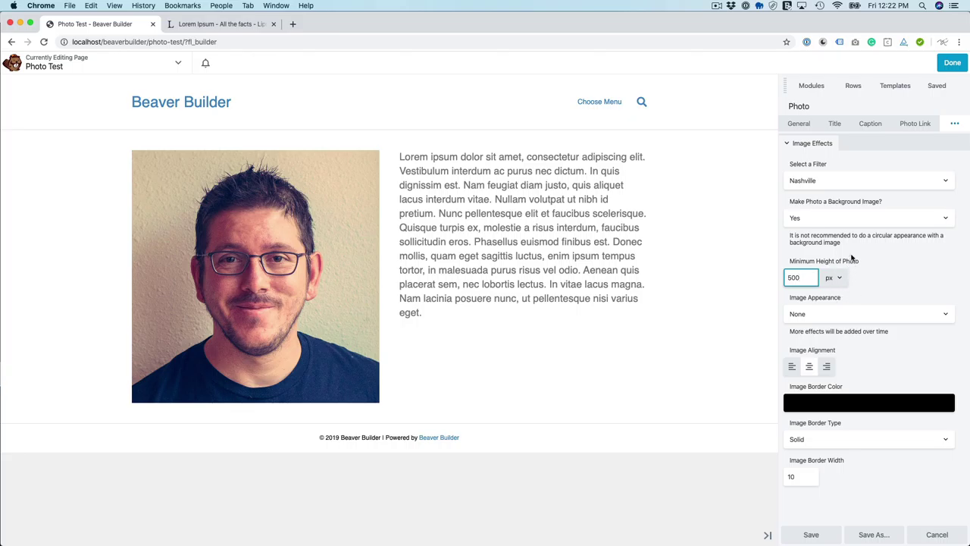
Step: Keep Background Image on Yes and set Image Appearance to Circular (in beta)
{"action": "left_click", "coordinate": [846, 222]}
{"action": "left_click", "coordinate": [846, 218]}
{"action": "left_click", "coordinate": [852, 314]}
{"action": "left_click", "coordinate": [848, 321]}
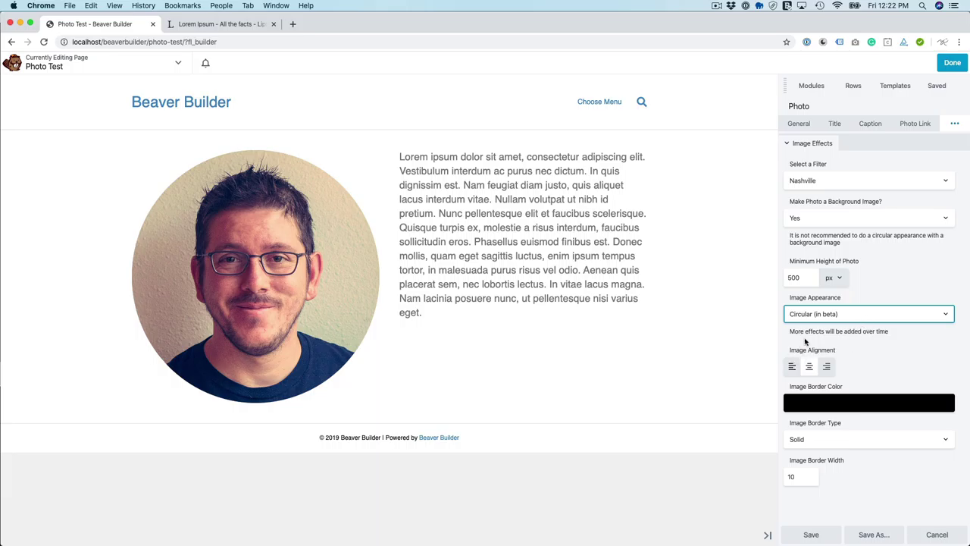
{"action": "left_click", "coordinate": [954, 126]}
Step: Set Caption Display to Below Image in the Caption settings, then go to the Title tab
{"action": "left_click", "coordinate": [898, 147]}
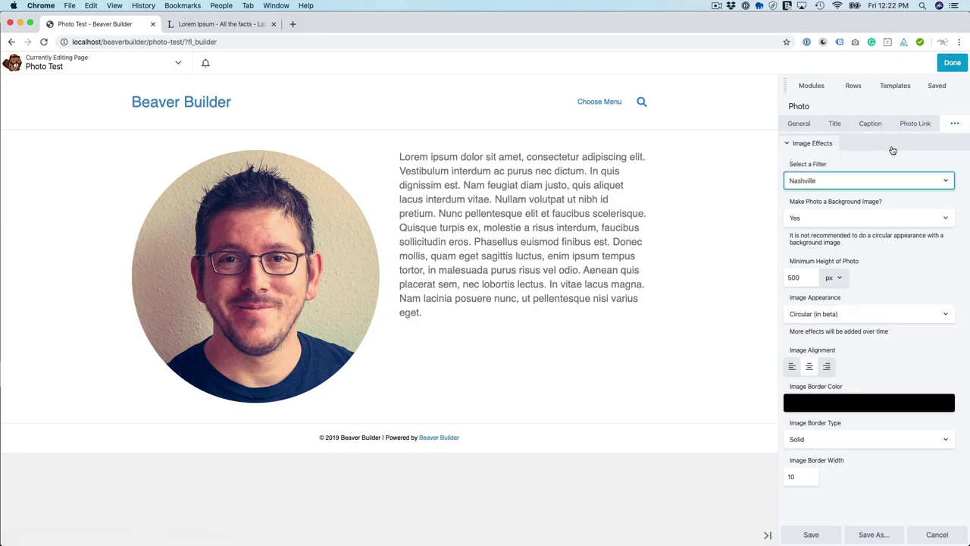
{"action": "left_click", "coordinate": [872, 125]}
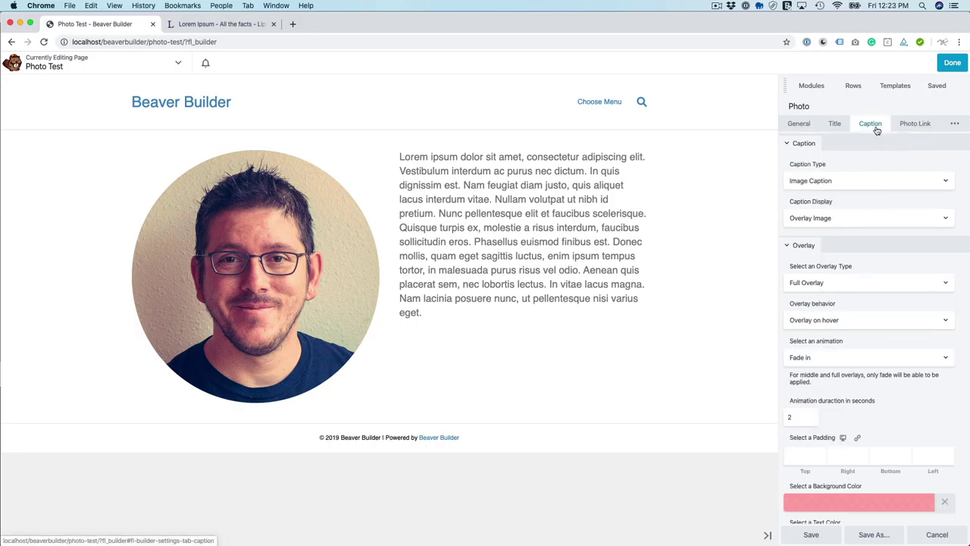
{"action": "scroll", "coordinate": [833, 235], "scroll_direction": "down", "scroll_amount": 1}
{"action": "scroll", "coordinate": [834, 235], "scroll_direction": "down", "scroll_amount": 3}
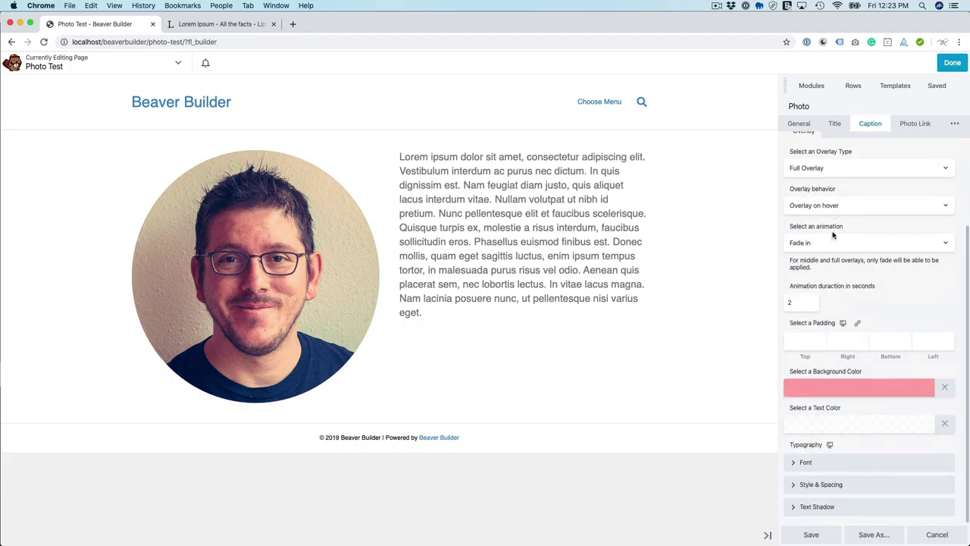
{"action": "scroll", "coordinate": [830, 329], "scroll_direction": "up", "scroll_amount": 3}
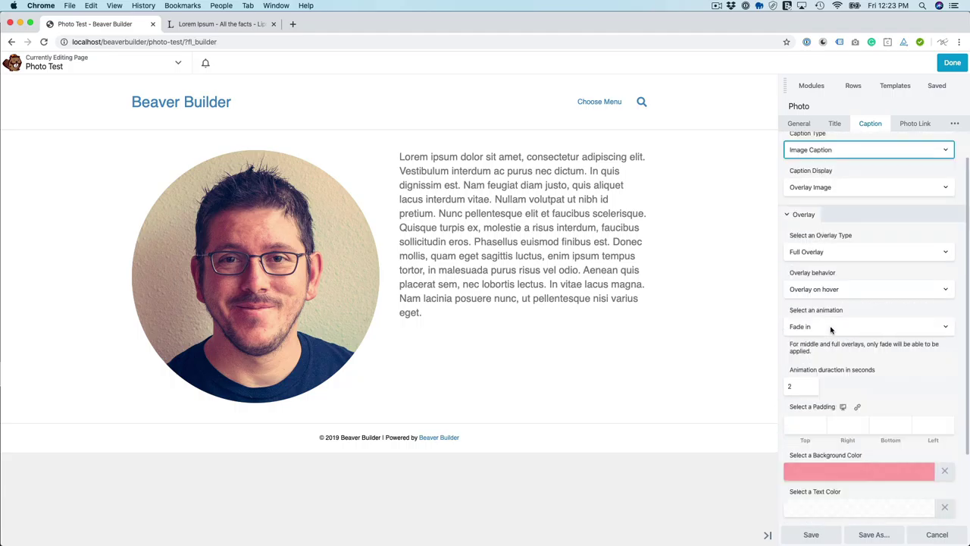
{"action": "left_click", "coordinate": [822, 219]}
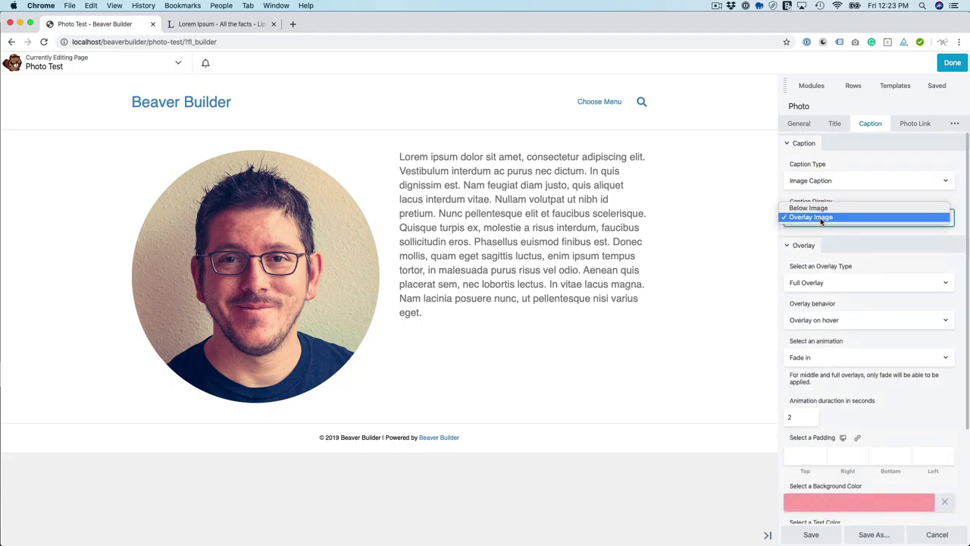
{"action": "left_click", "coordinate": [821, 208]}
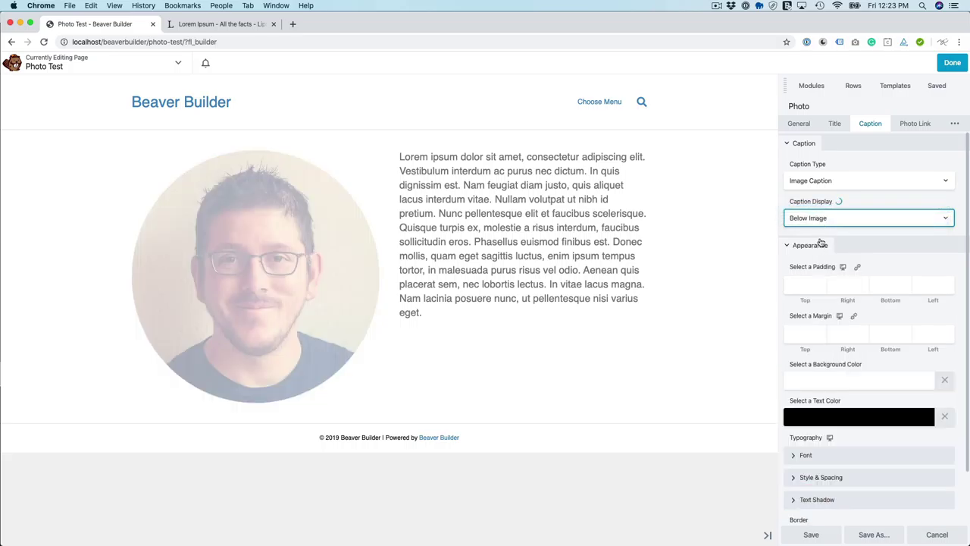
{"action": "left_click", "coordinate": [826, 220]}
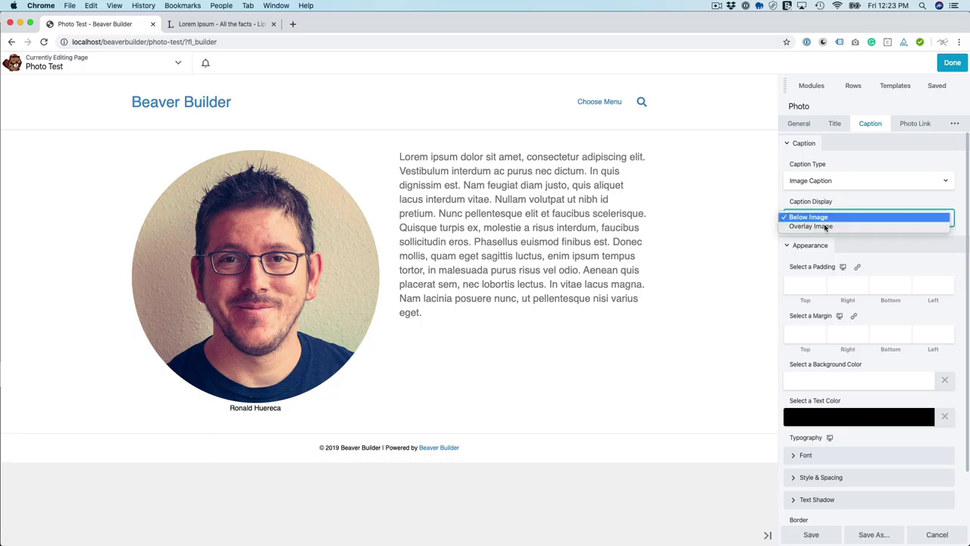
{"action": "left_click", "coordinate": [846, 156]}
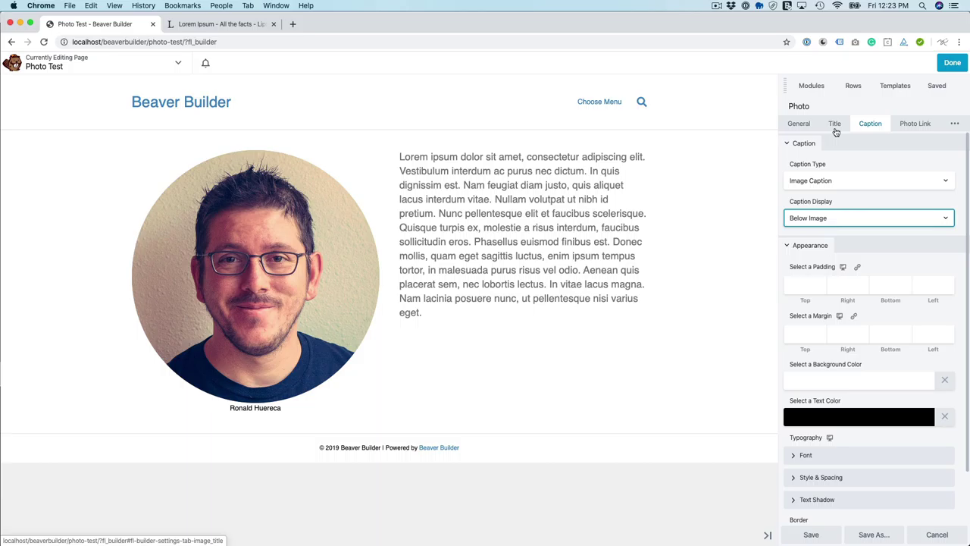
{"action": "left_click", "coordinate": [836, 125]}
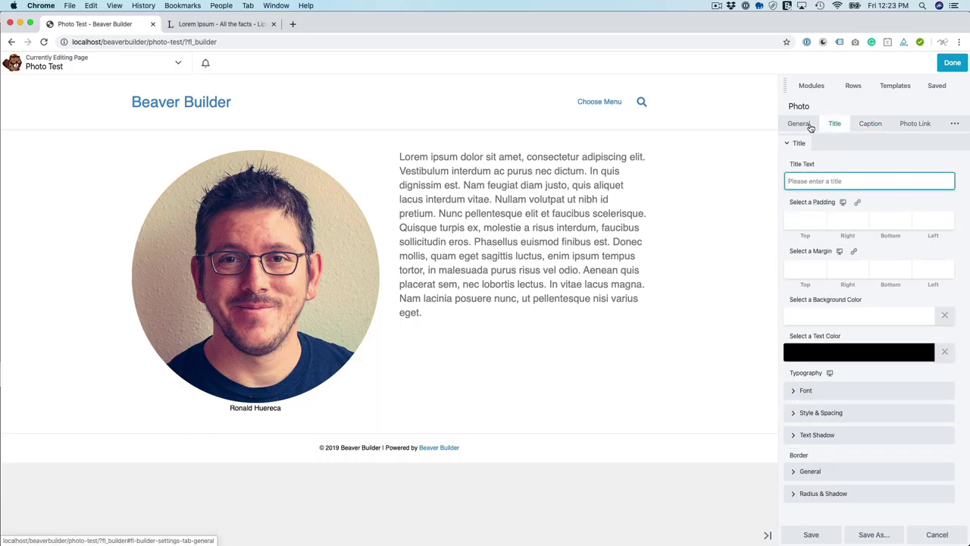
Step: Return to the photo's General settings to review caption, title and link options
{"action": "left_click", "coordinate": [808, 127]}
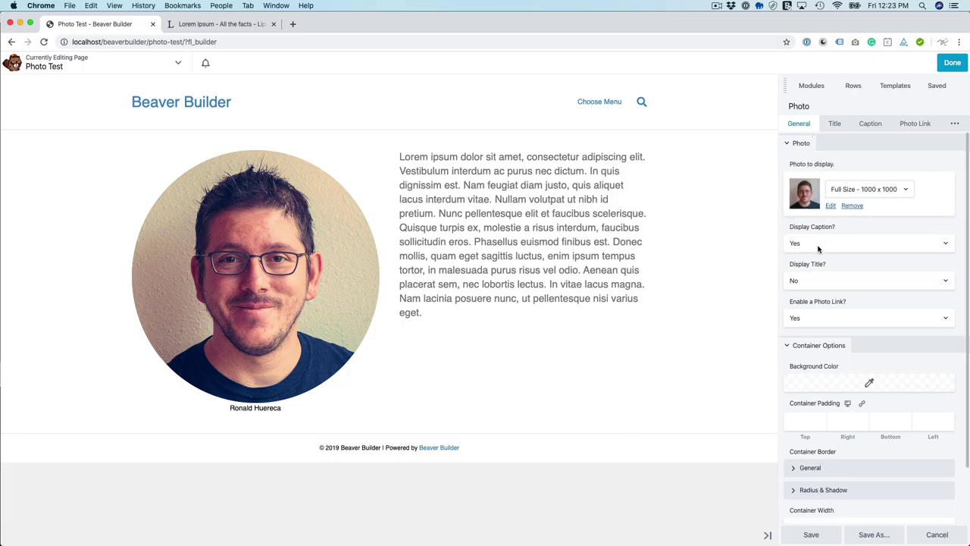